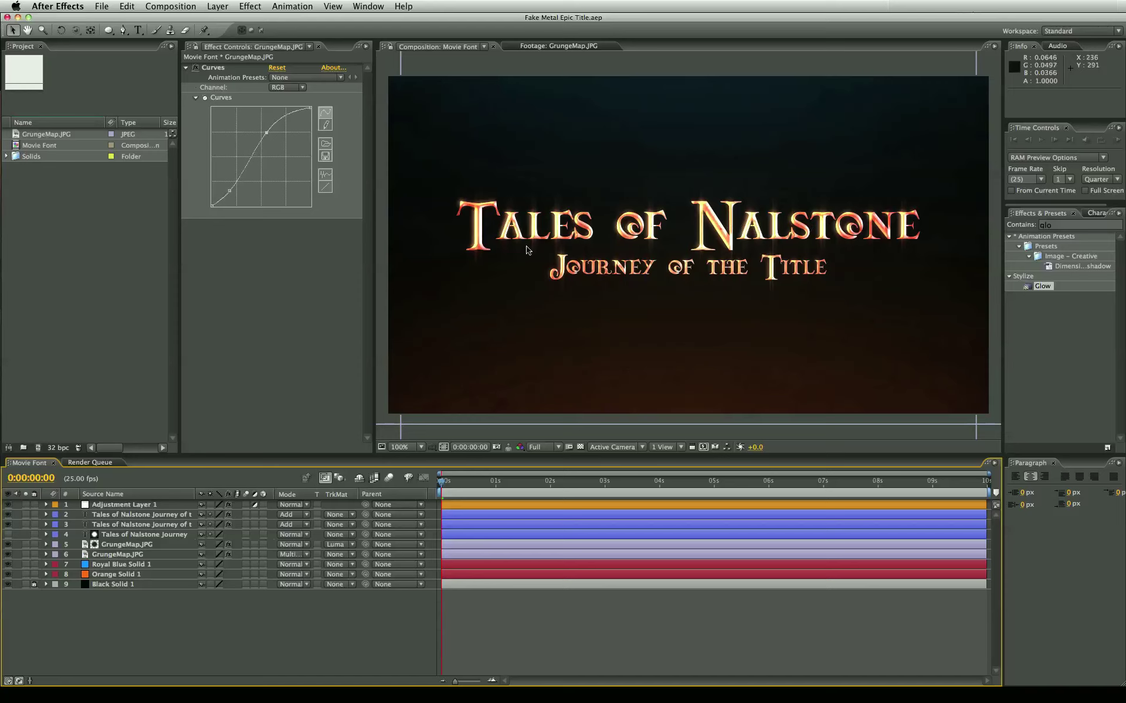
Clear the search text in Effects & Presets so all effect categories are listed.
click(1063, 224)
key(BackSpace)
key(BackSpace)
key(BackSpace)
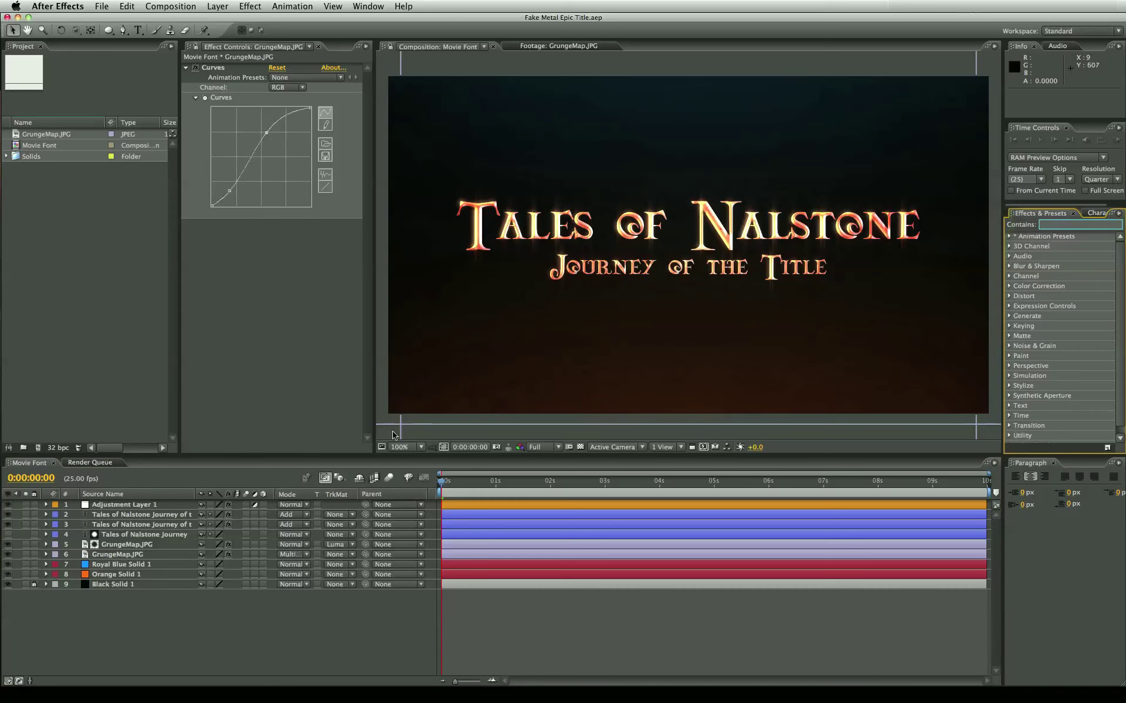
click(393, 435)
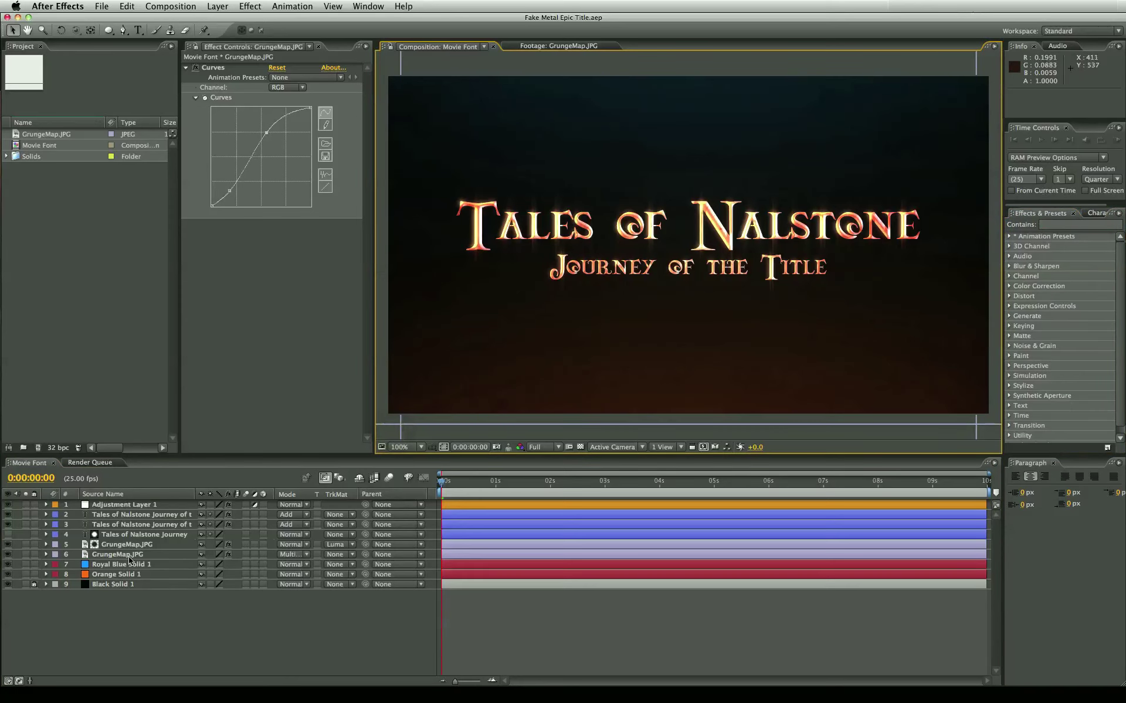
Try moving the three title text layers together in the composition, and undo the move.
click(136, 516)
shift+click(136, 534)
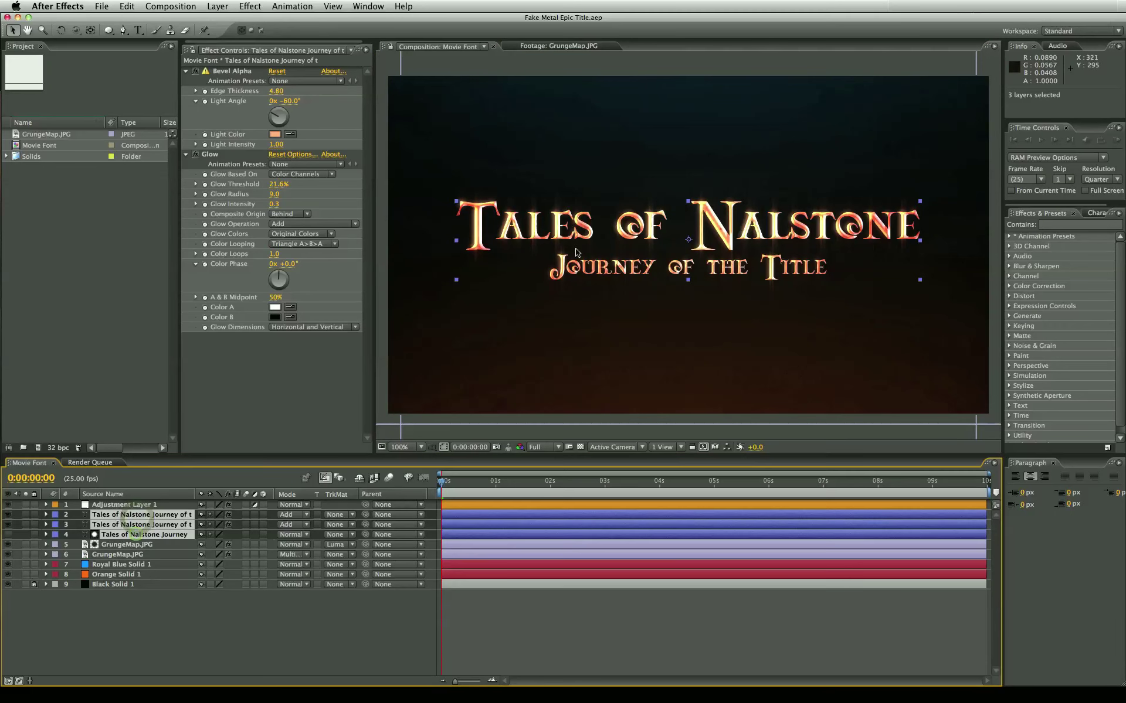
key(ctrl+z)
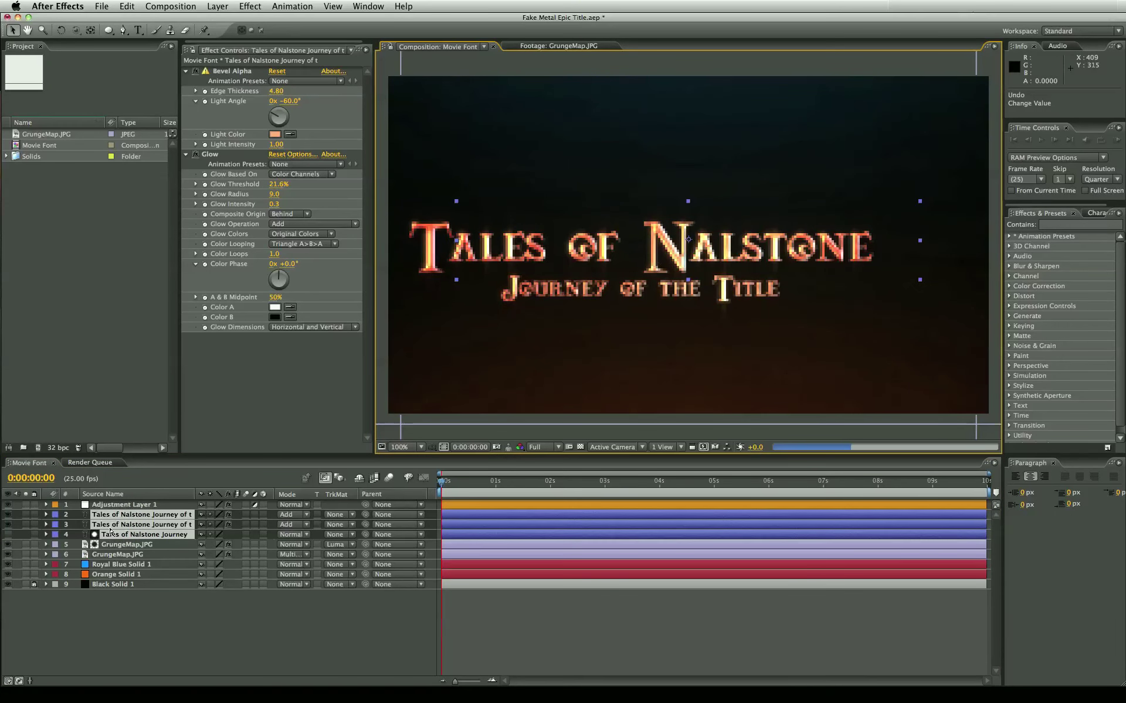
click(88, 645)
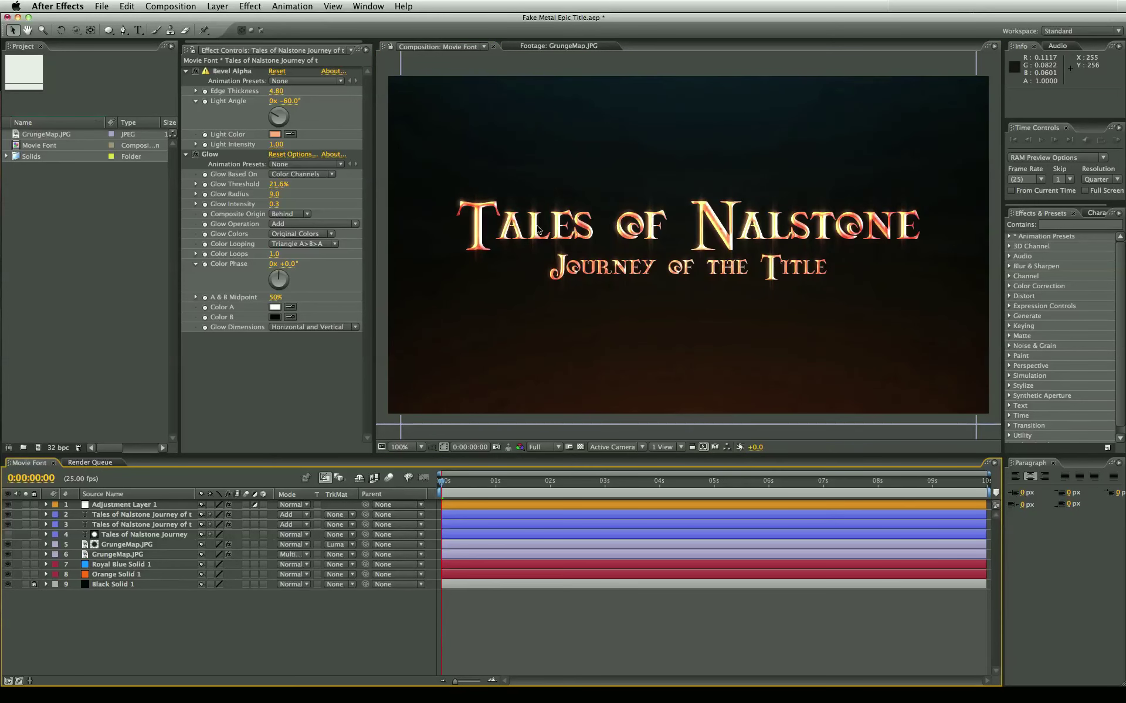
Save the Fake Metal Epic Title project and close it.
key(super+s)
click(106, 6)
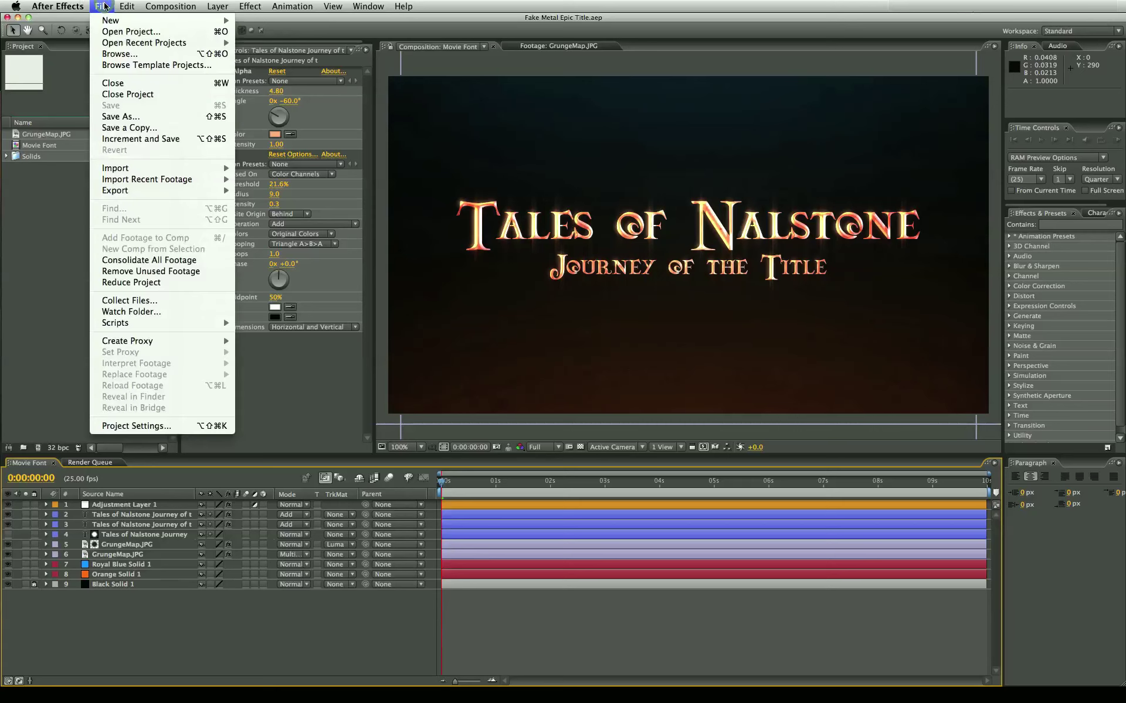
click(127, 94)
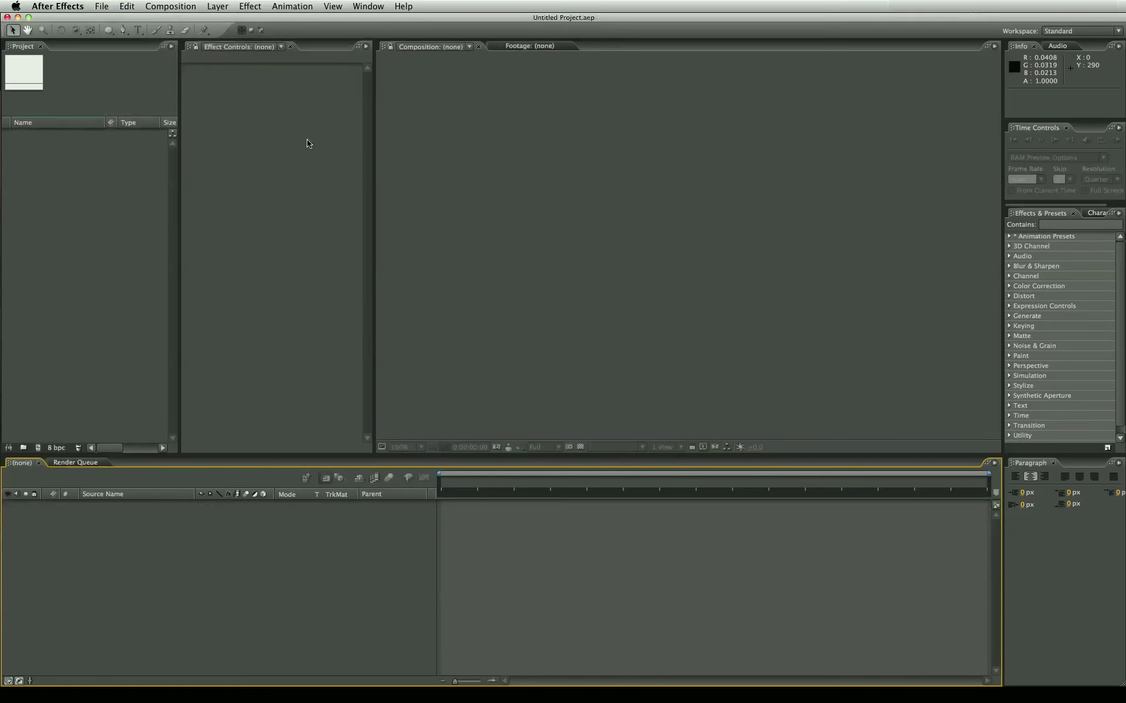
Create a new 1024 x 576 composition named Titles at 25 fps with a 10-second duration.
click(65, 242)
key(super+n)
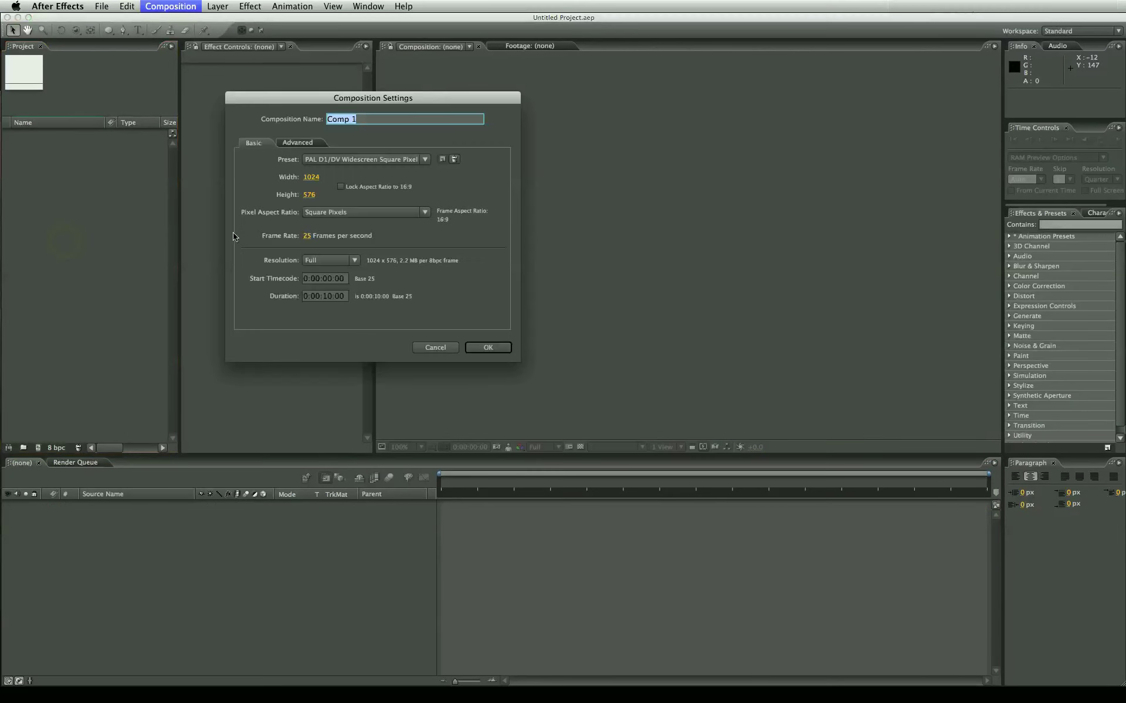
text(Titles)
key(Return)
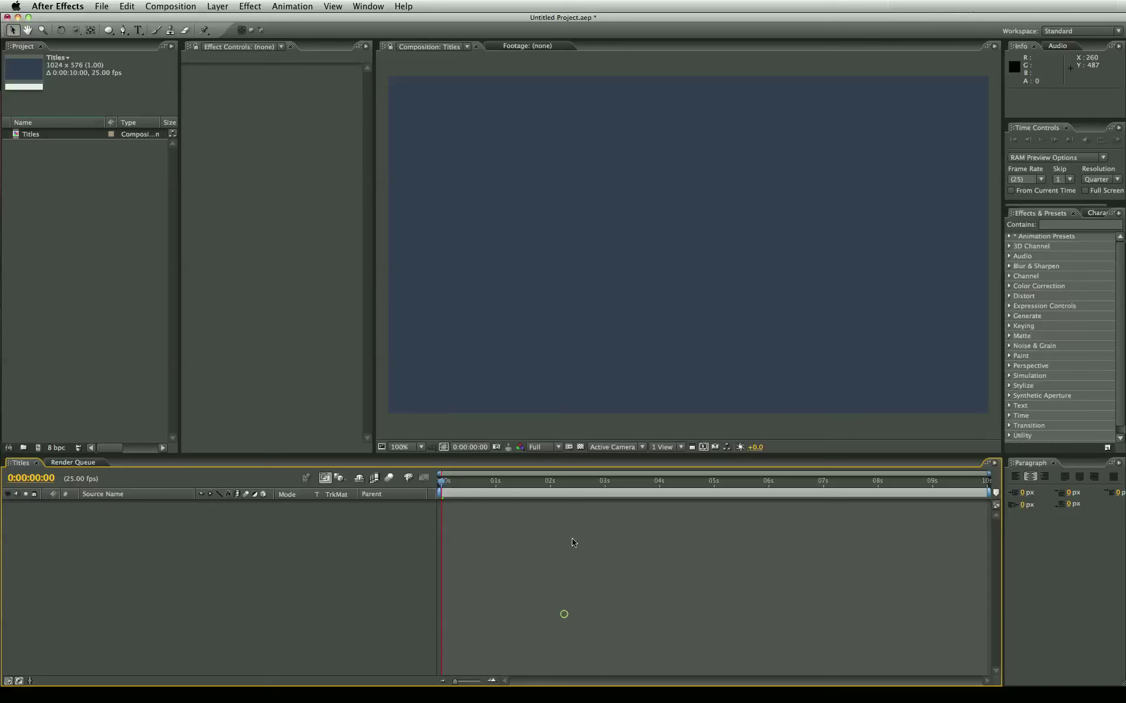
Add a comp-size black solid named Matt, set its label colour to None and lock the layer.
key(super+y)
text(Ma)
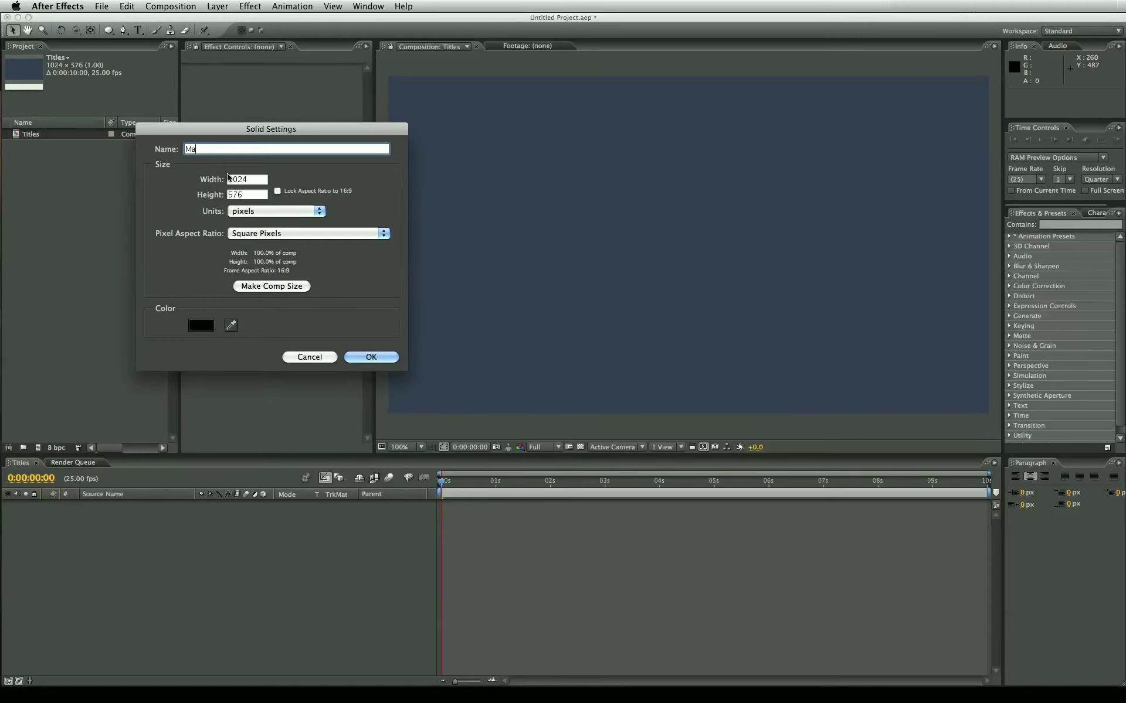
text(tt)
key(Return)
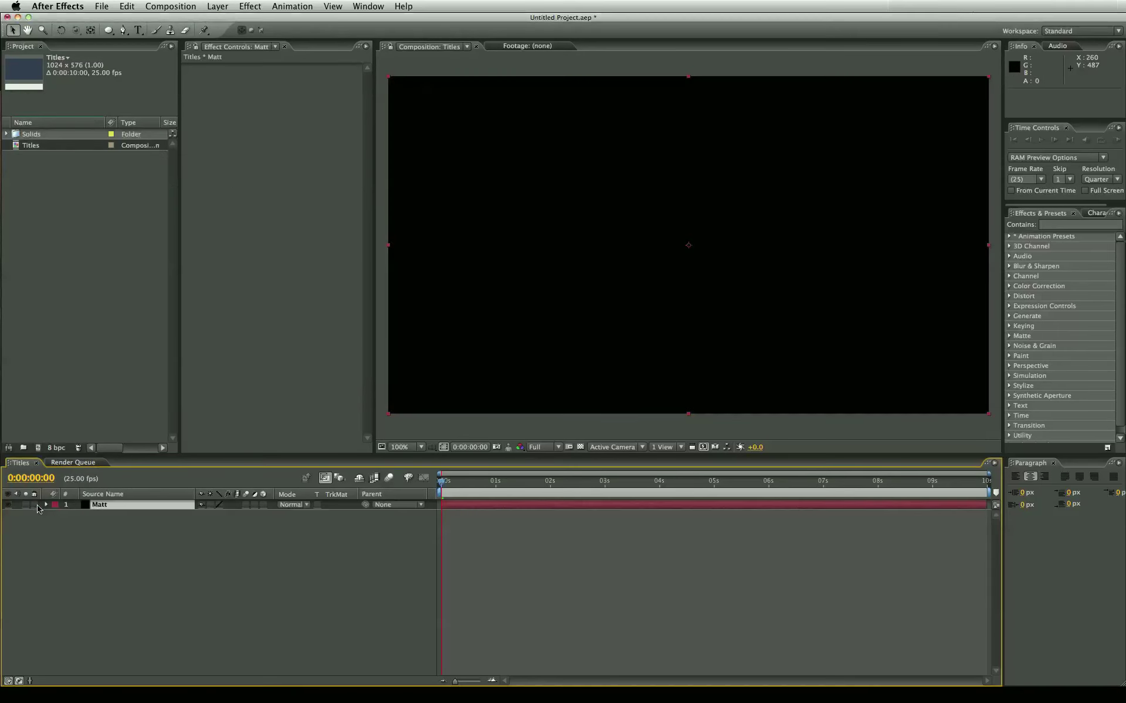
click(55, 505)
click(83, 547)
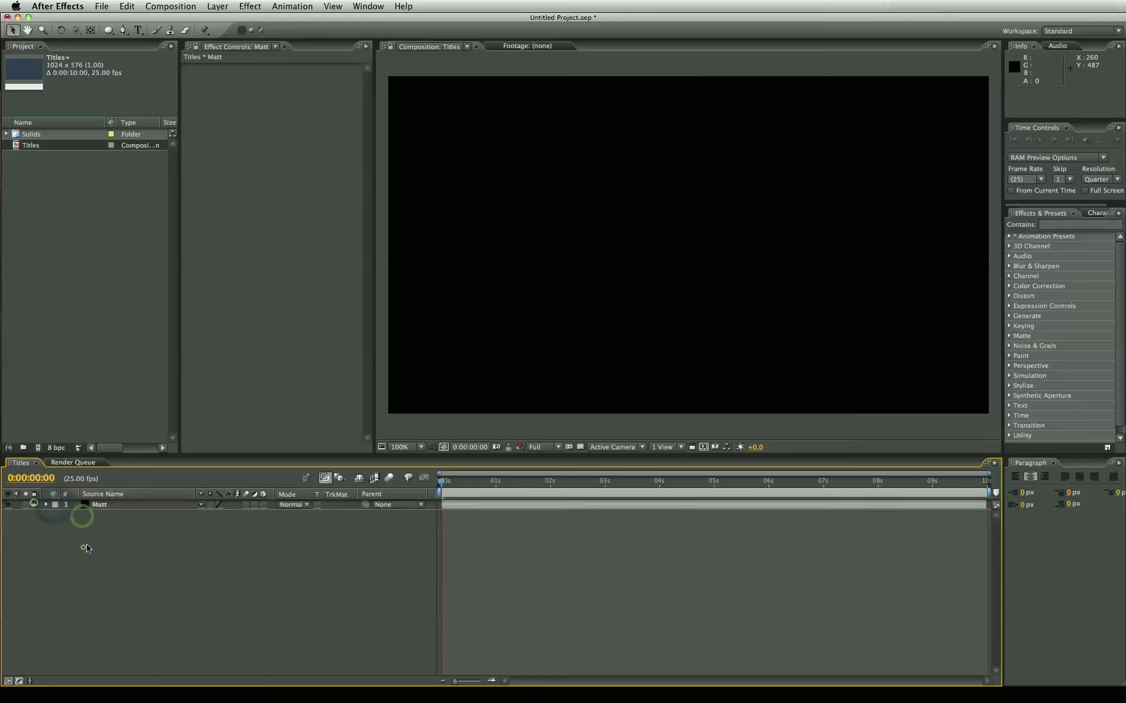
click(33, 504)
Add a centred text layer reading "My movie Font" with a white (FFFFFF) fill.
key(super+alt+shift+t)
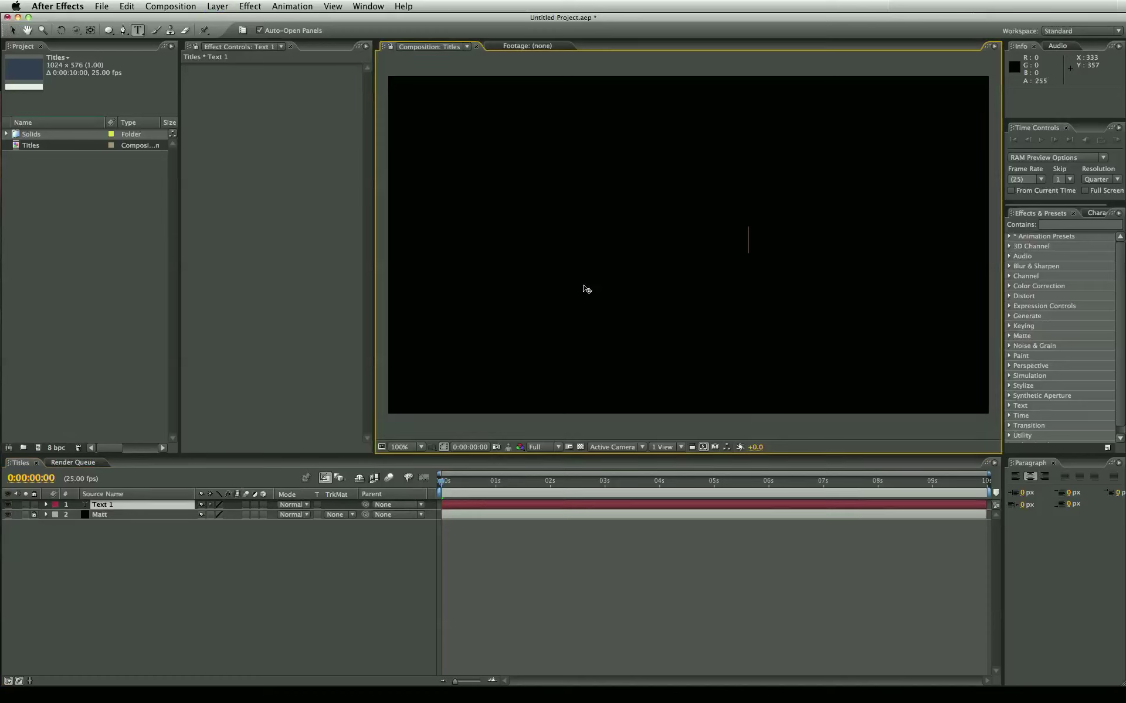
key(super+a)
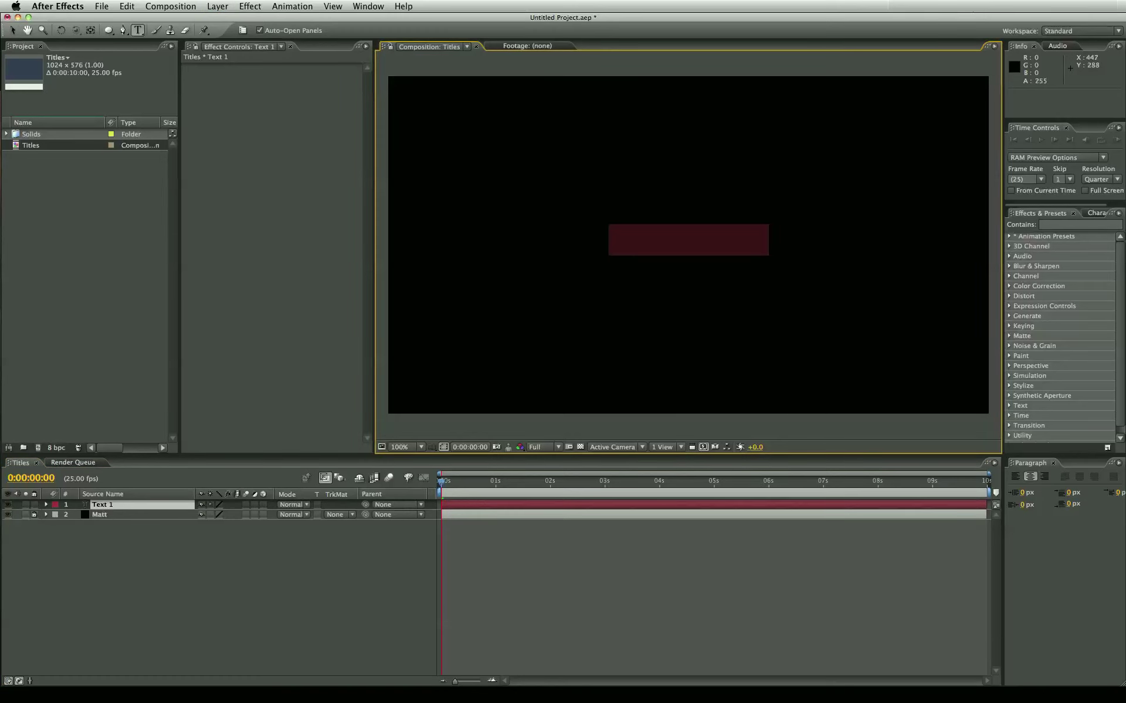
click(1097, 214)
click(1105, 232)
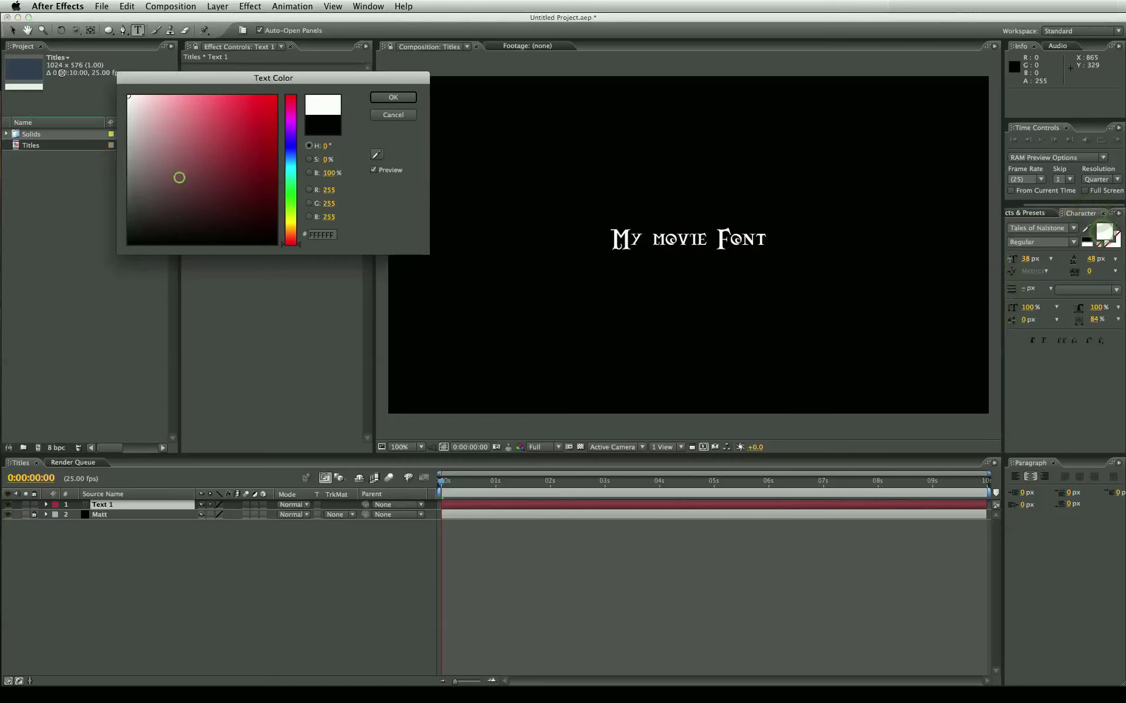
key(Return)
click(545, 615)
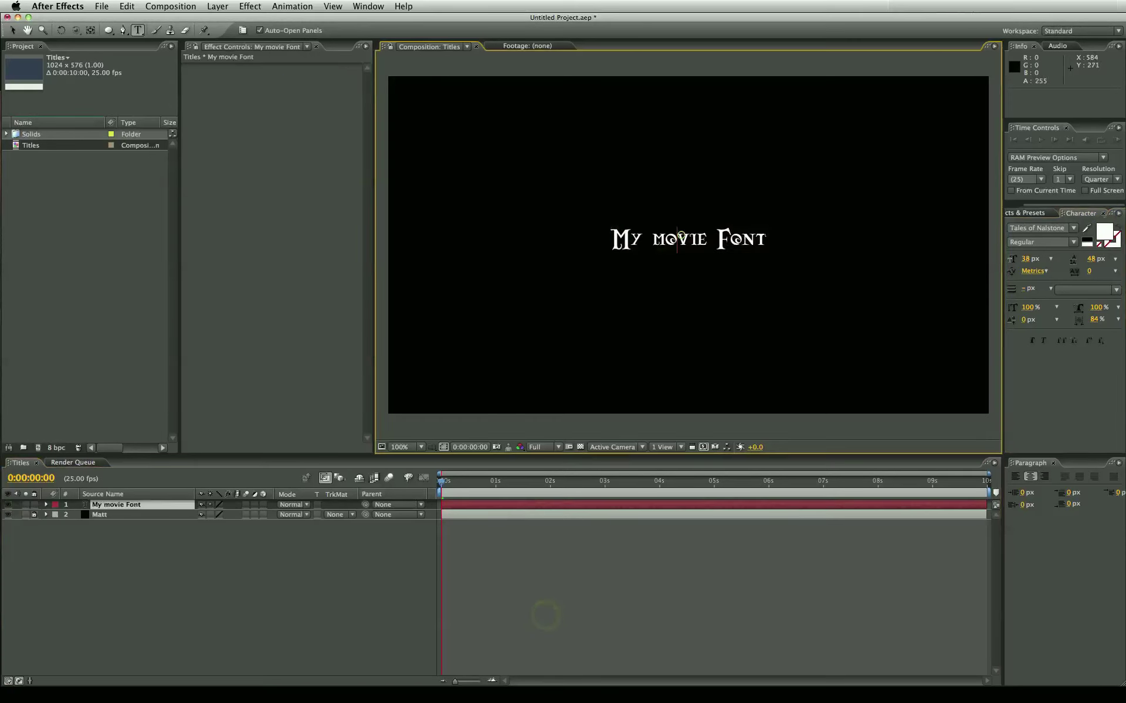
Set the title text size to 93 px and move the title slightly down to centre it in the frame.
key(super+a)
drag(1027, 258, 1053, 252)
click(687, 534)
key(v)
drag(686, 226, 686, 234)
click(636, 558)
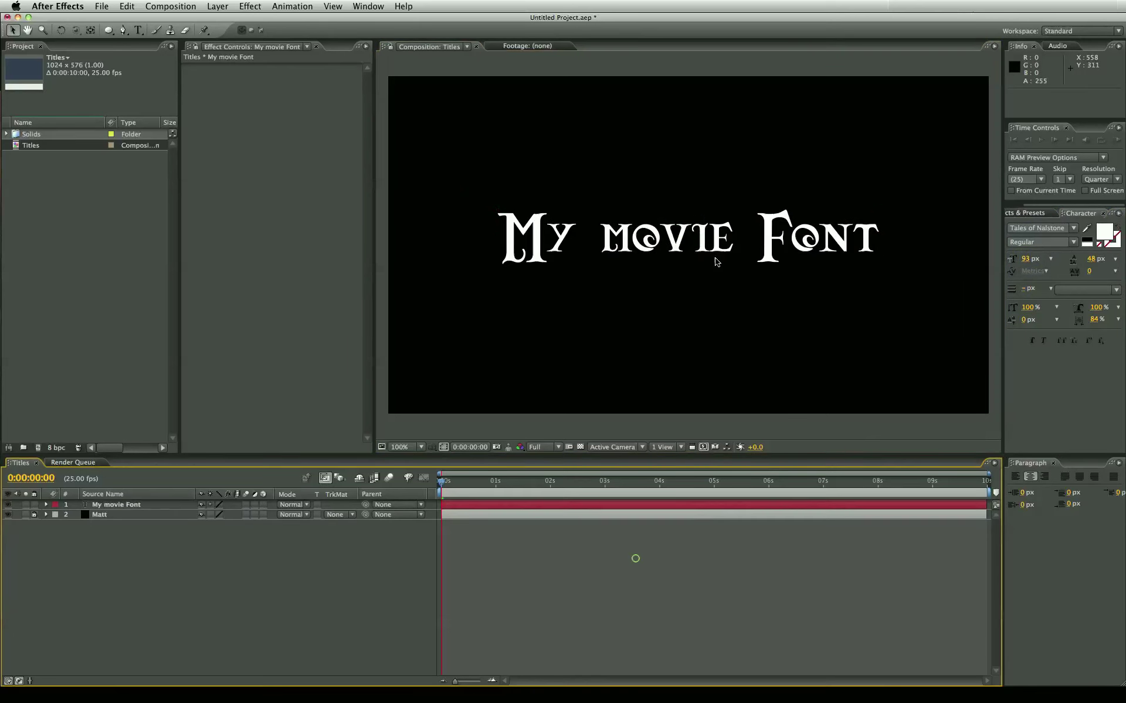
click(699, 237)
click(114, 584)
Switch to Finder and preview the GrungeMap.JPG texture in the ASSETS folder.
click(118, 379)
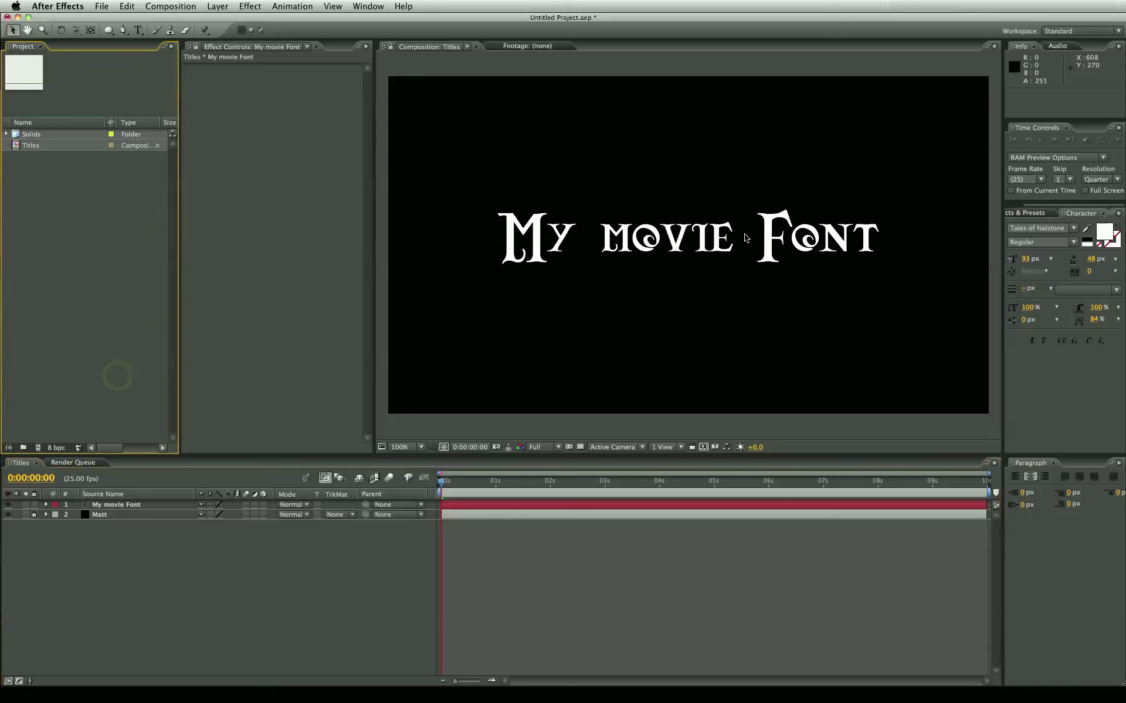
key(super+Tab)
key(super+Tab)
click(518, 340)
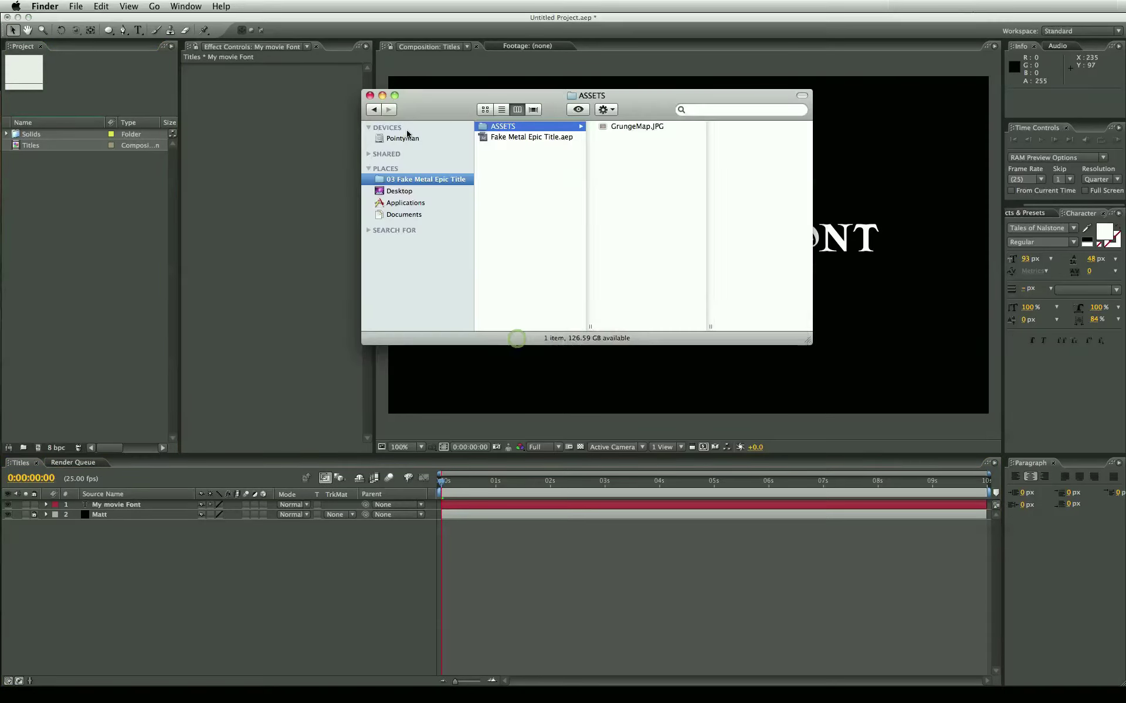
click(630, 154)
click(621, 126)
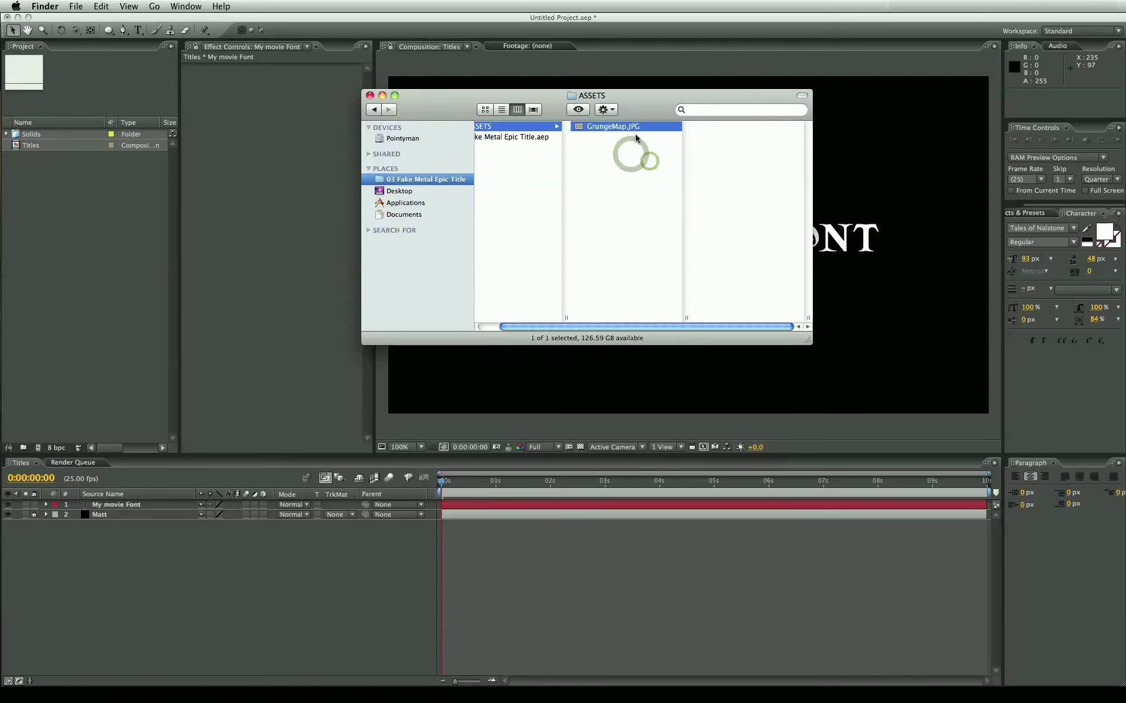
key(space)
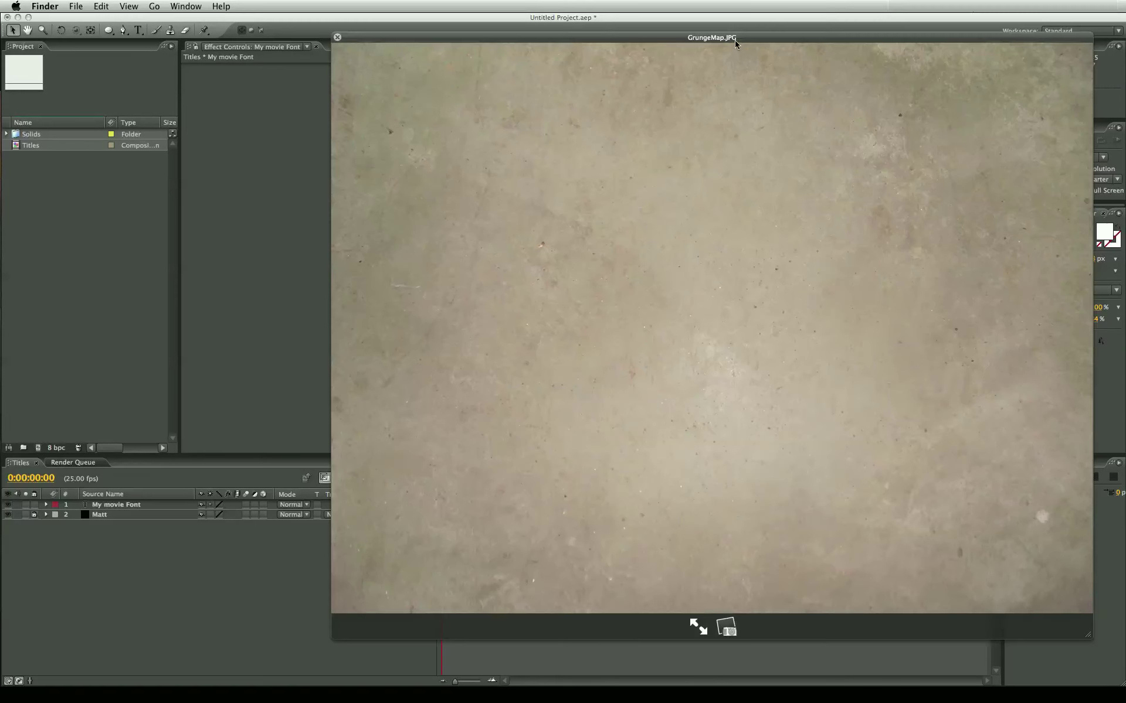
drag(735, 43, 566, 44)
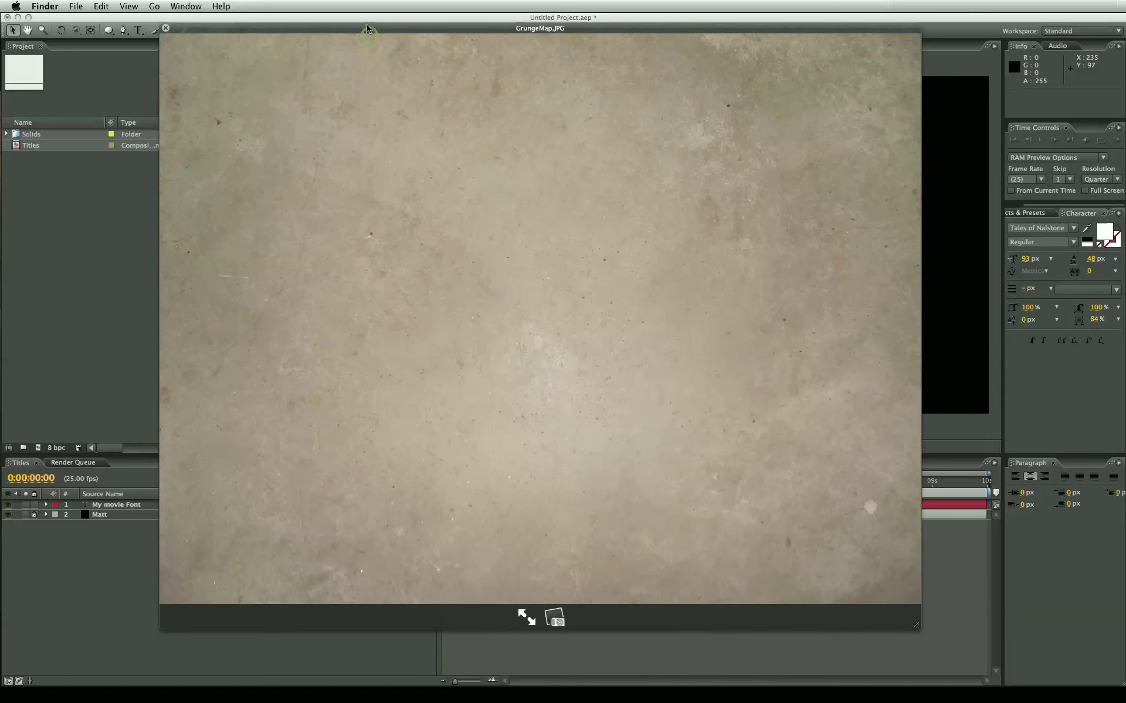
key(space)
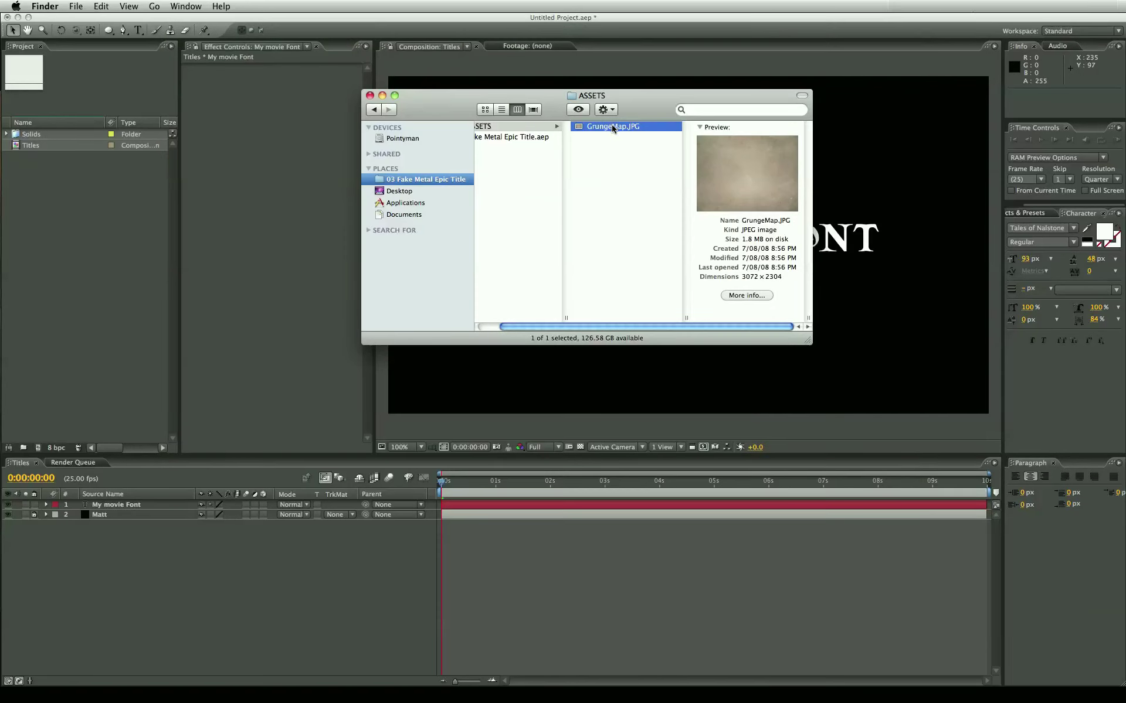
Import GrungeMap.JPG into the After Effects project and place it between the My movie Font and Matt layers.
drag(613, 129, 76, 207)
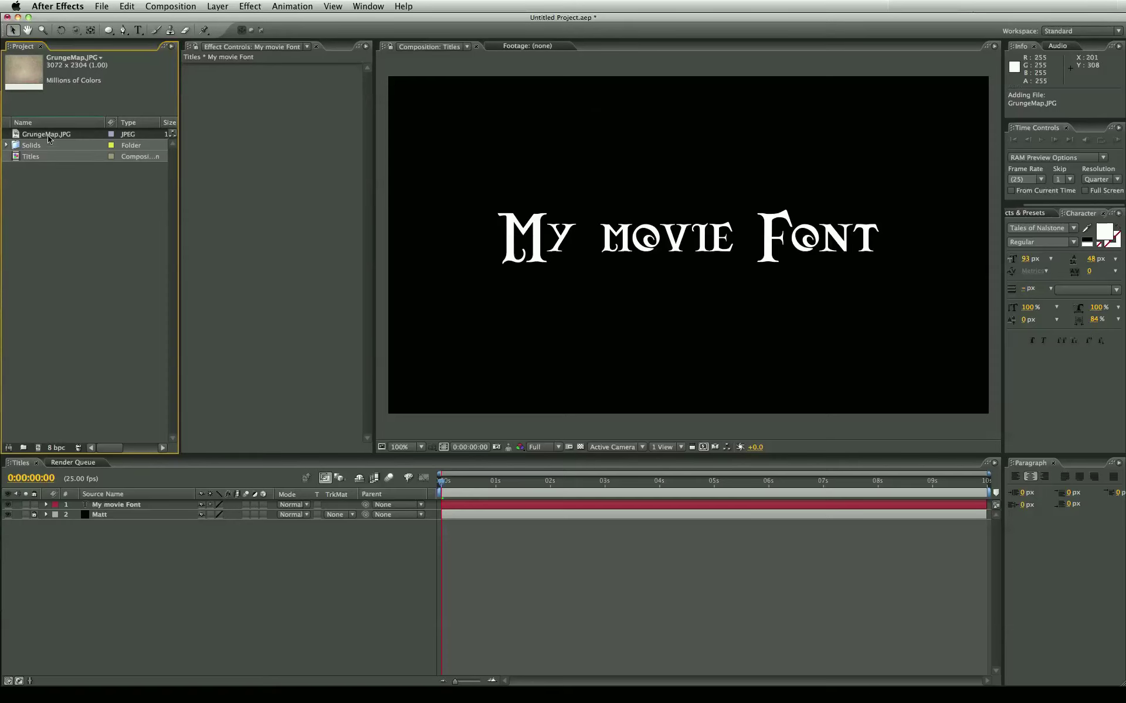
drag(48, 135, 147, 511)
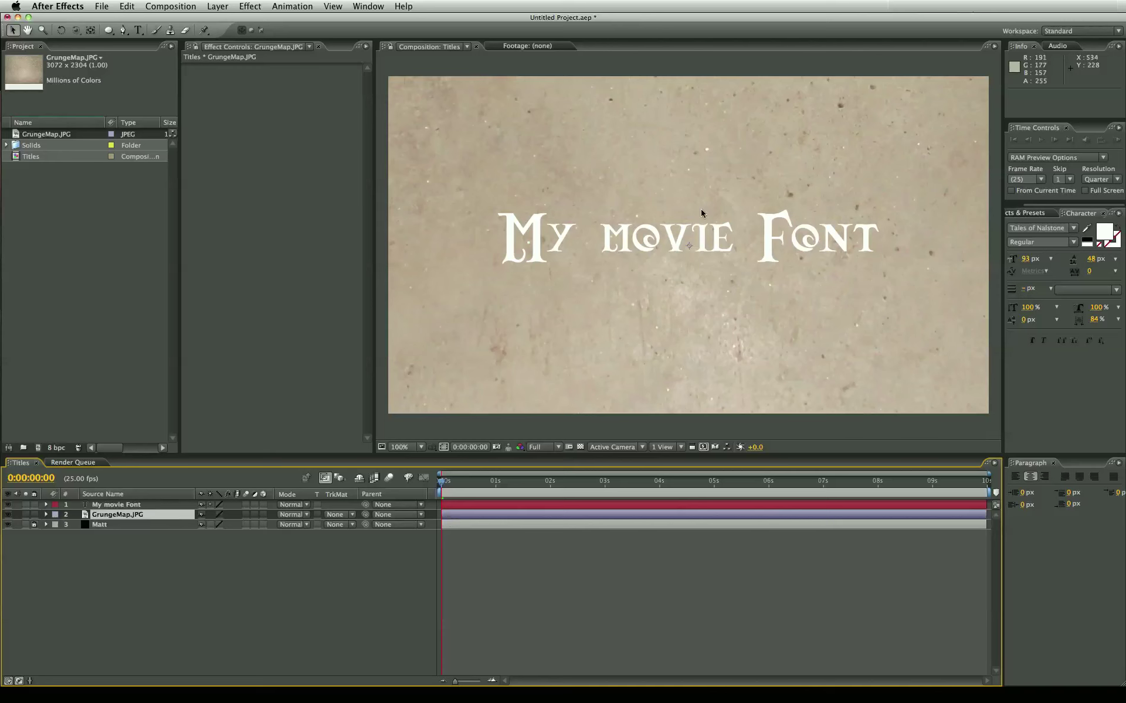
Scale the GrungeMap.JPG layer proportionally down to 27% in the composition.
scroll(701, 209, down, 4)
drag(913, 77, 752, 197)
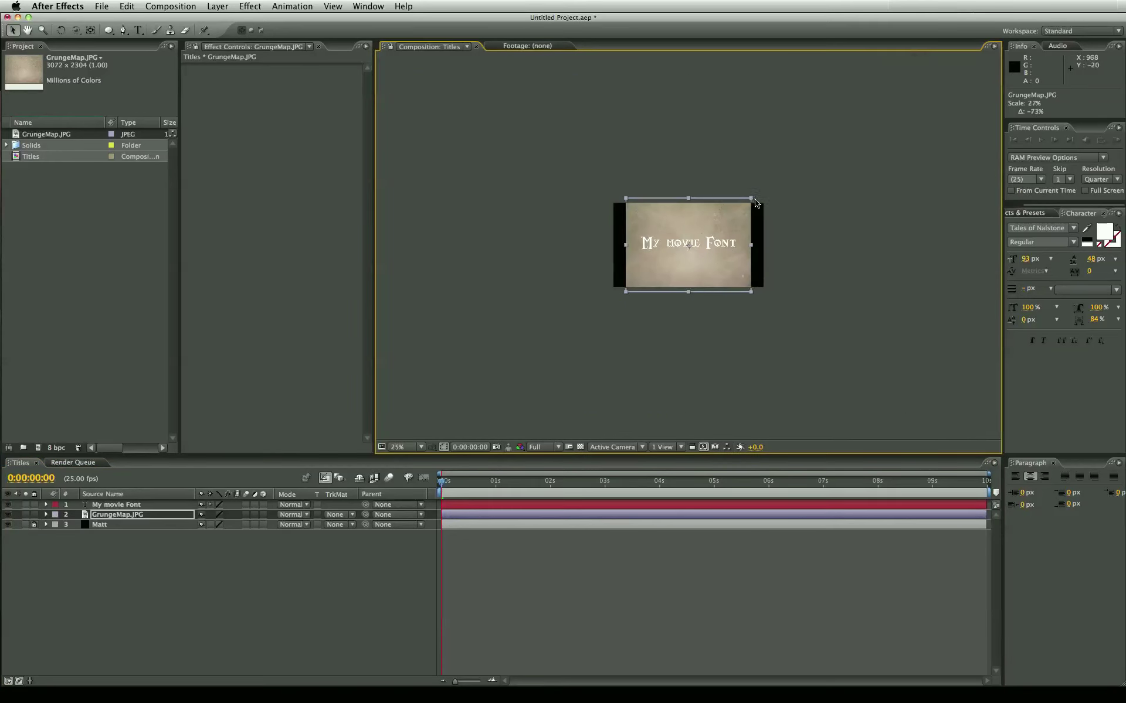
scroll(731, 231, up, 4)
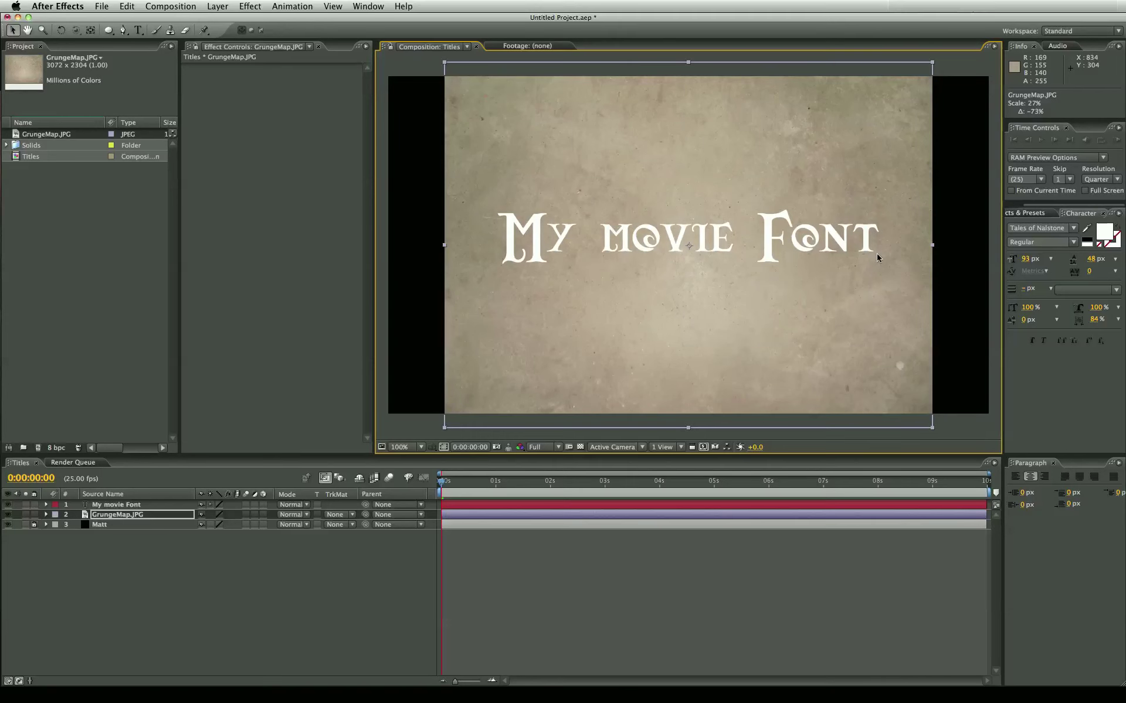
Set the GrungeMap.JPG layer's track matte to Luma Matte "My movie Font", undoing any accidental shift of the layer.
click(128, 516)
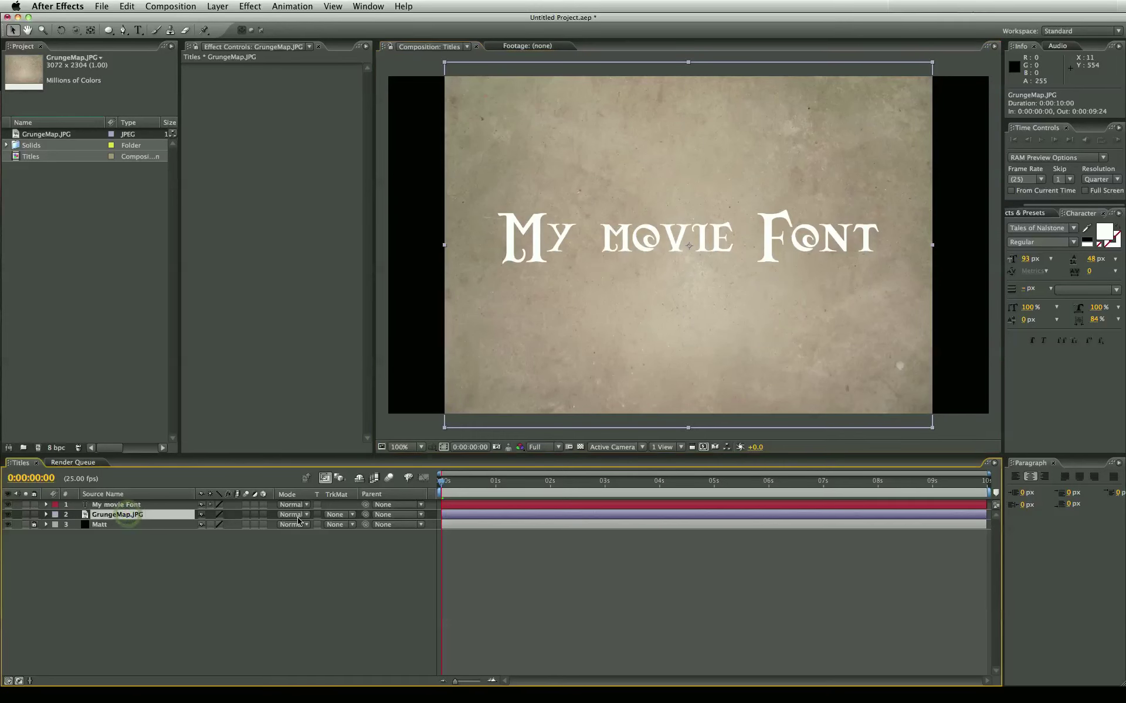
mouse_move(683, 322)
mouse_down()
mouse_move(576, 337)
mouse_move(675, 324)
mouse_up()
key(super+z)
click(338, 515)
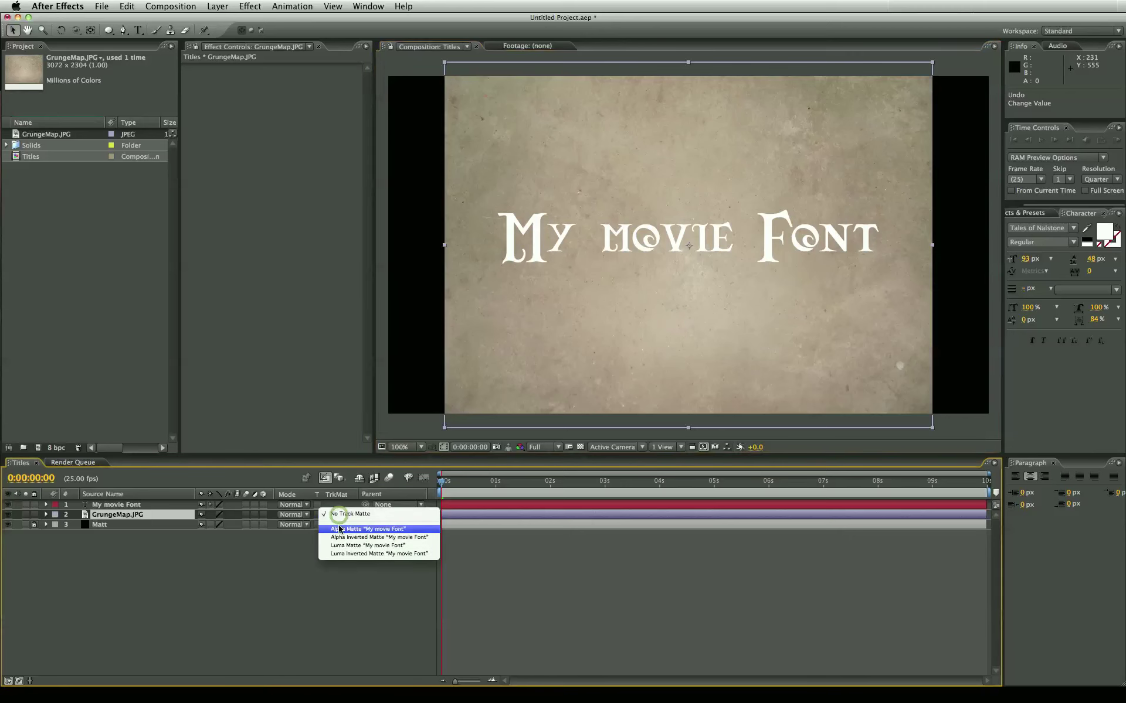
click(336, 546)
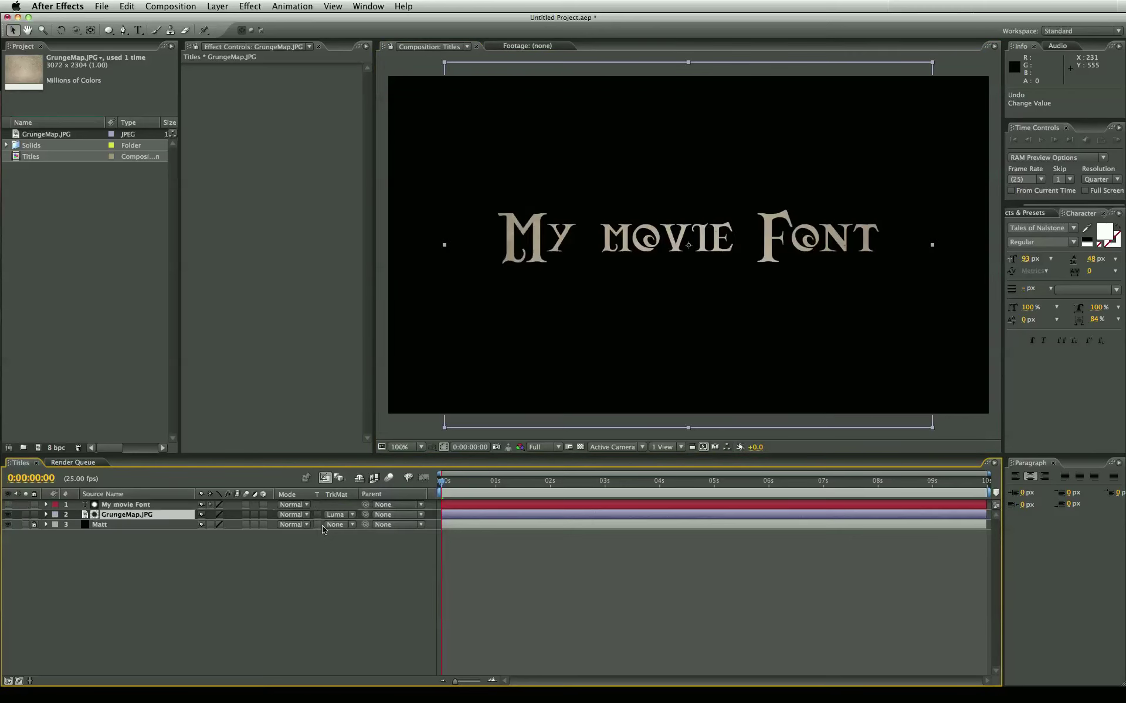
Change the label colour of the My movie Font text layer to Blue.
click(126, 506)
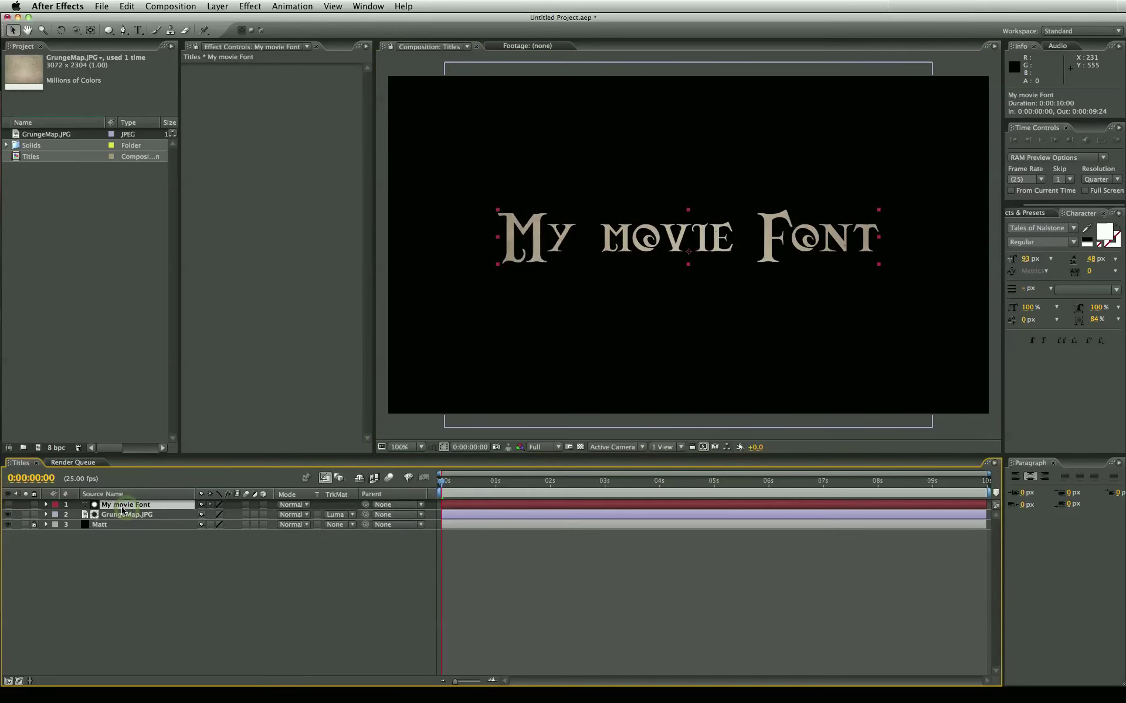
click(139, 520)
click(126, 505)
click(55, 505)
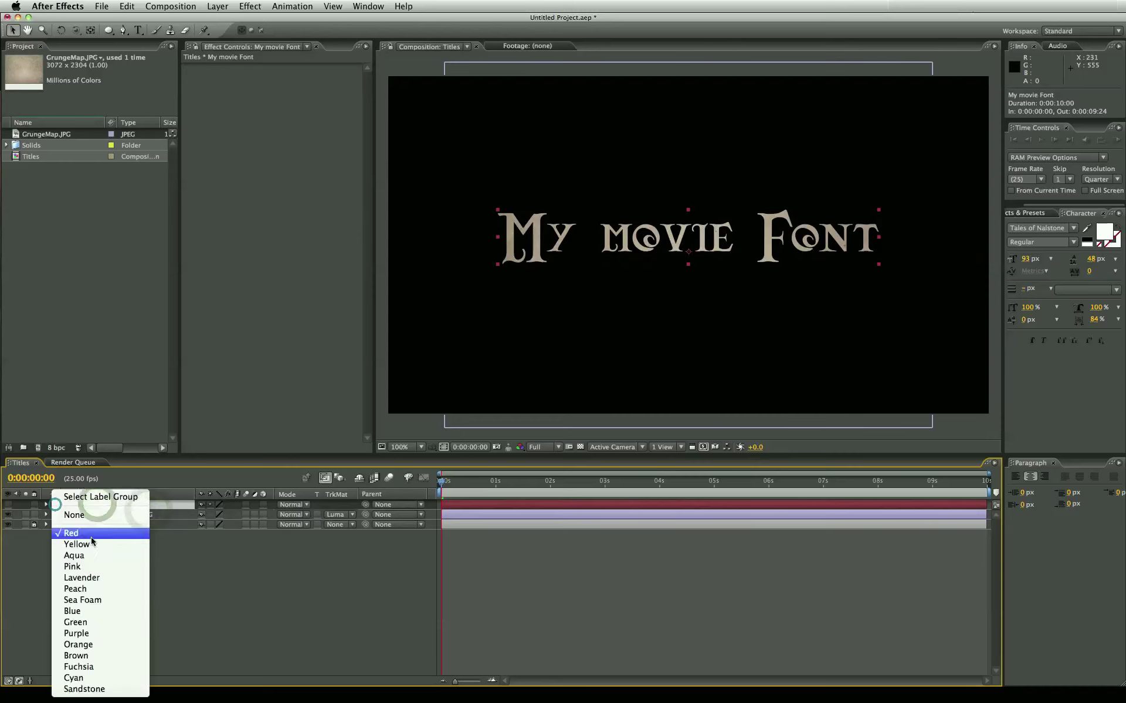
click(88, 611)
Duplicate the My movie Font text layer above the matte layers.
click(126, 505)
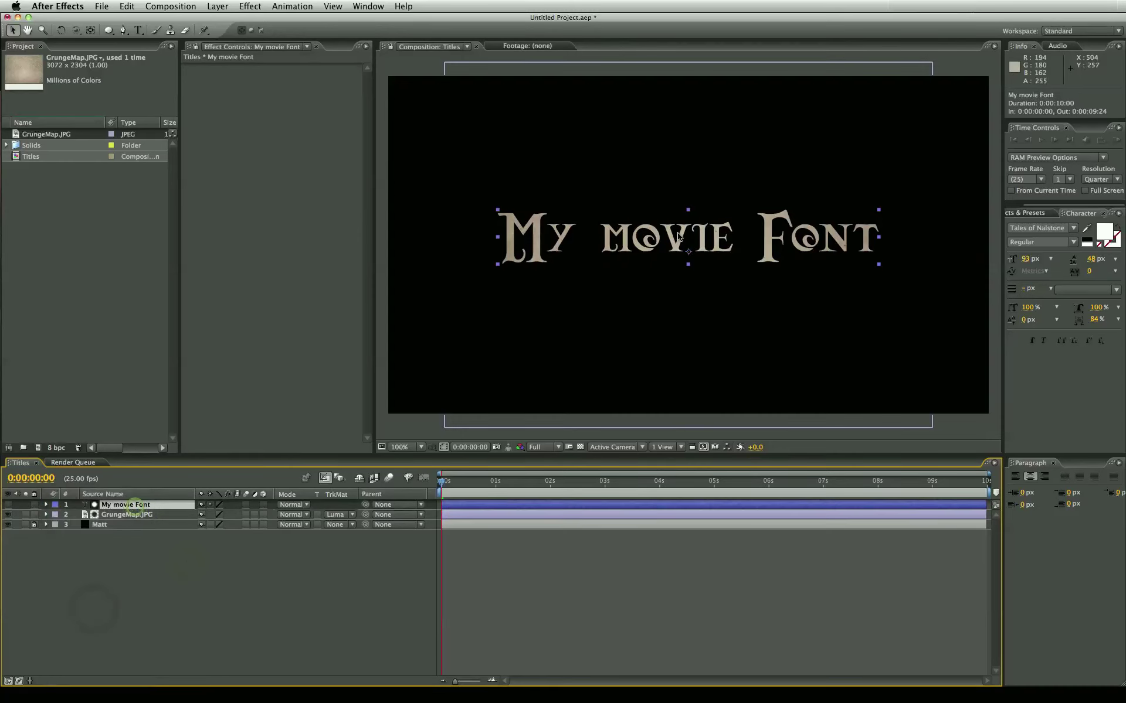
click(141, 514)
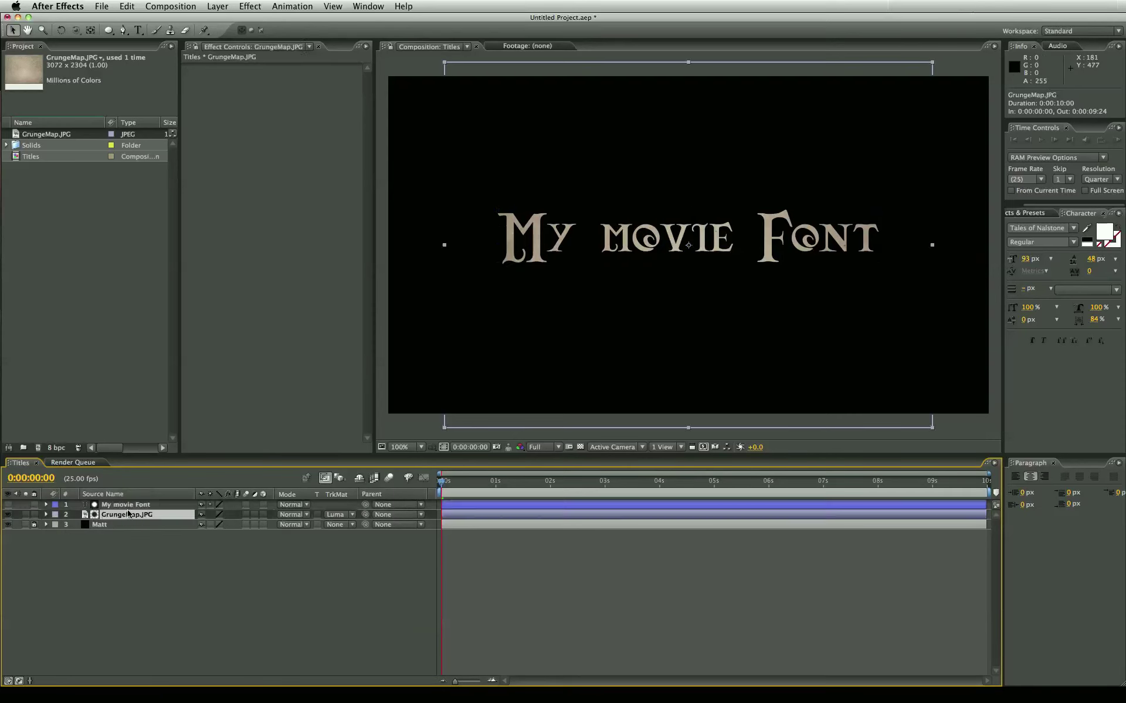
click(126, 505)
key(super+d)
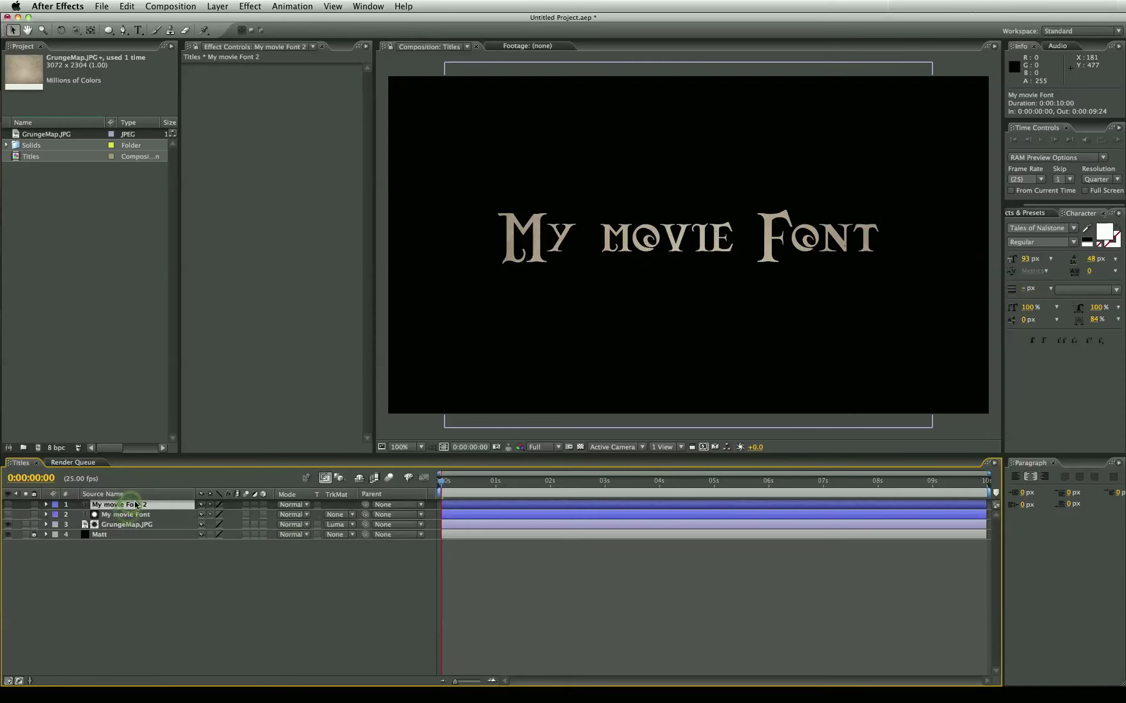
Turn on the visibility of the My movie Font 2 duplicate and solo it in the composition.
click(7, 505)
click(26, 505)
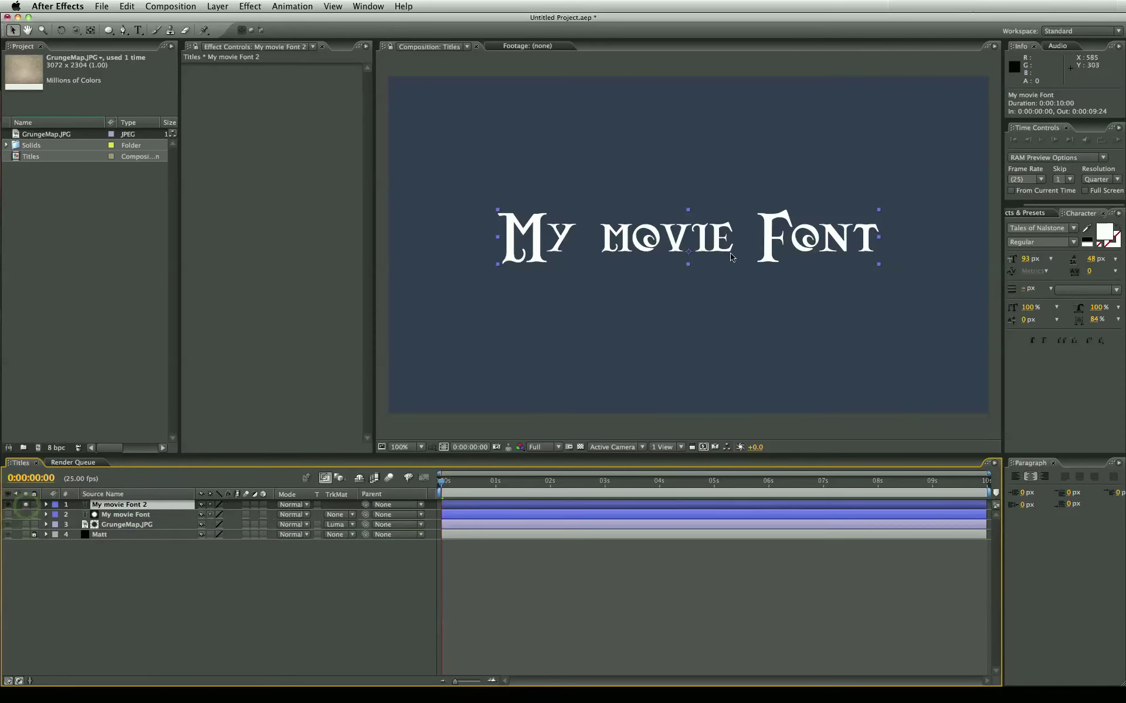
click(500, 623)
click(627, 227)
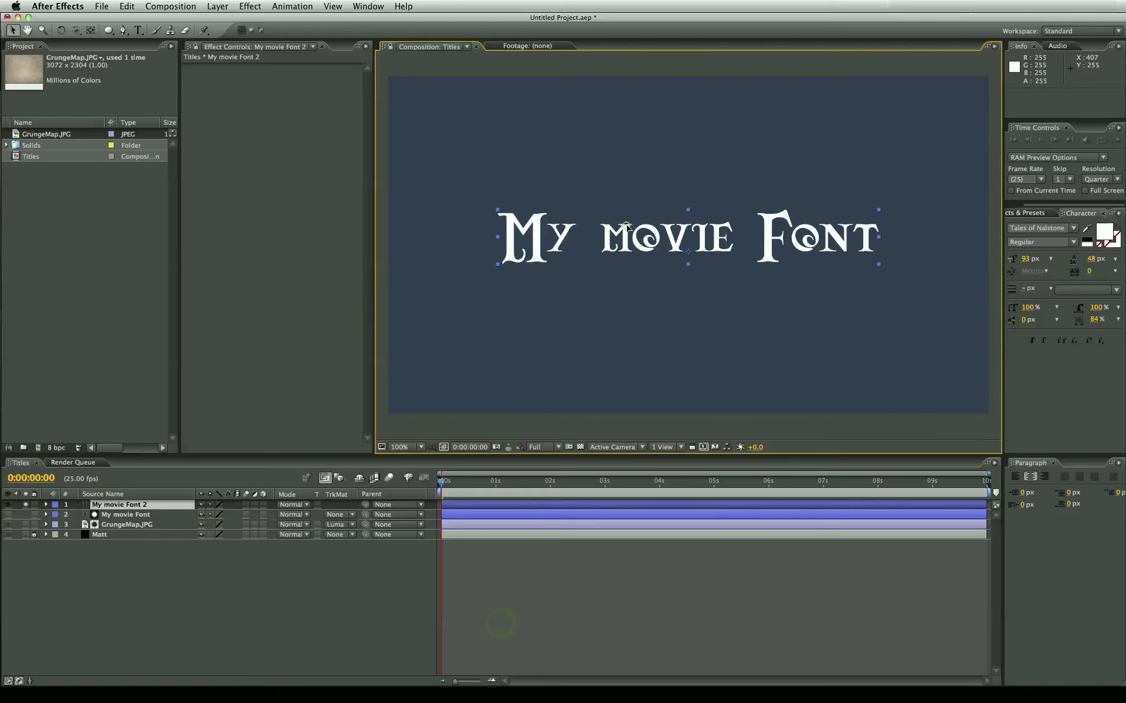
Change the fill colour of the soloed duplicate text to black.
click(291, 506)
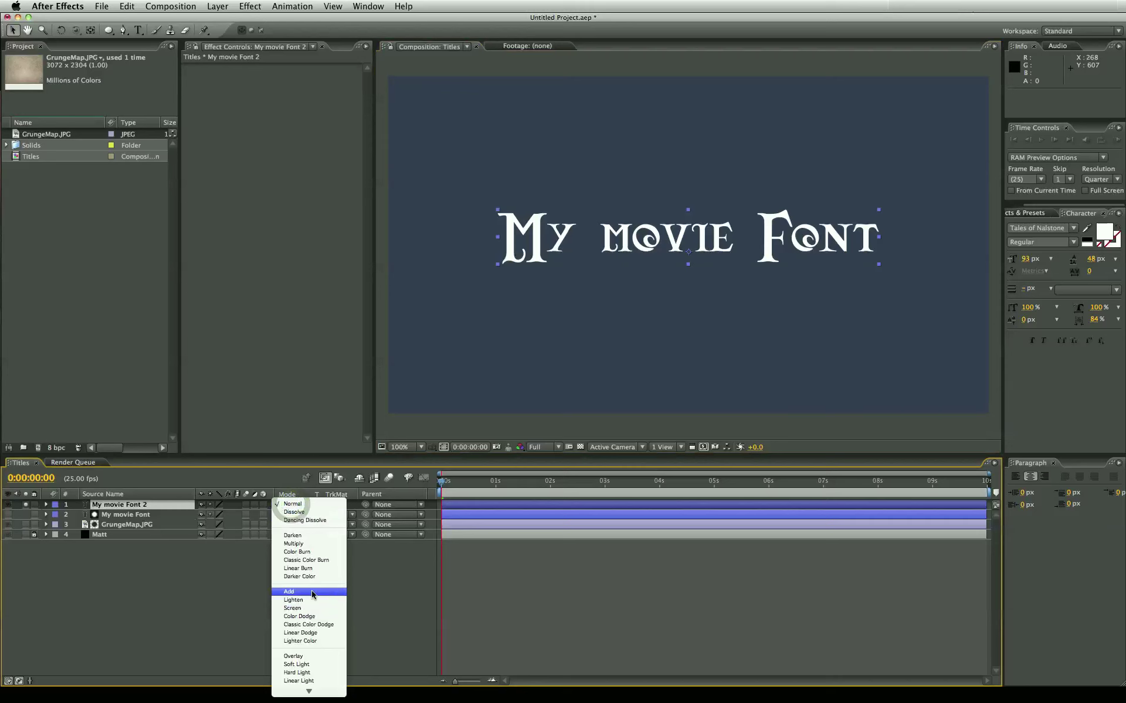
click(543, 593)
click(1104, 232)
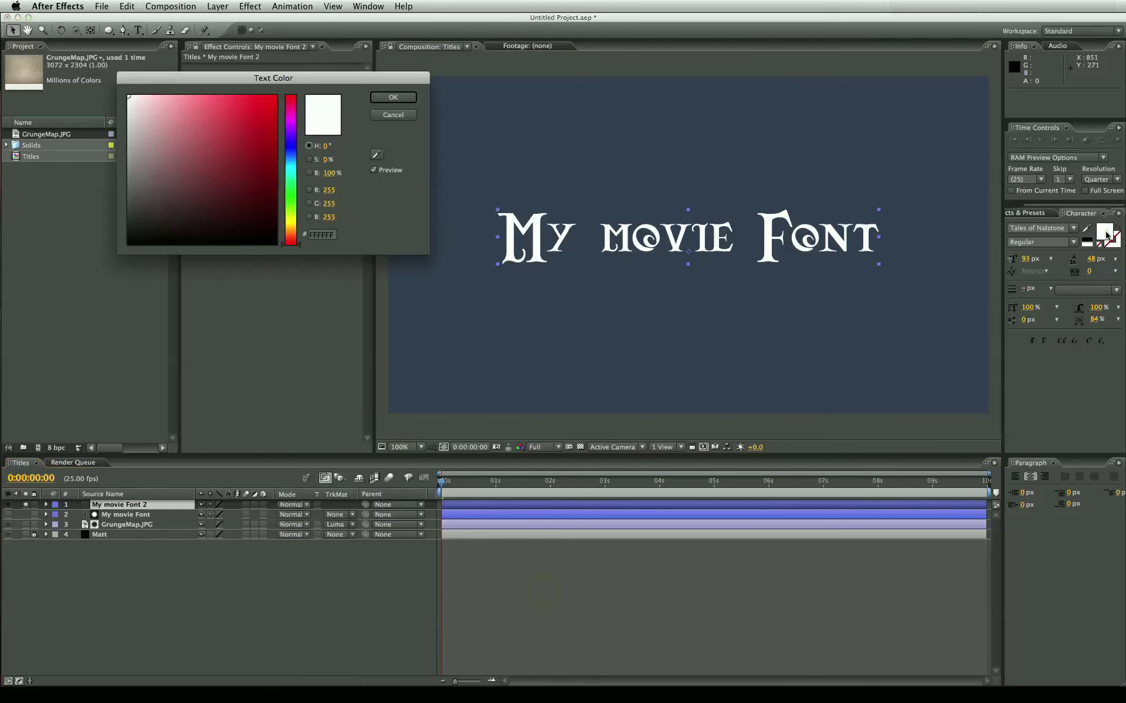
click(205, 199)
key(Return)
click(596, 625)
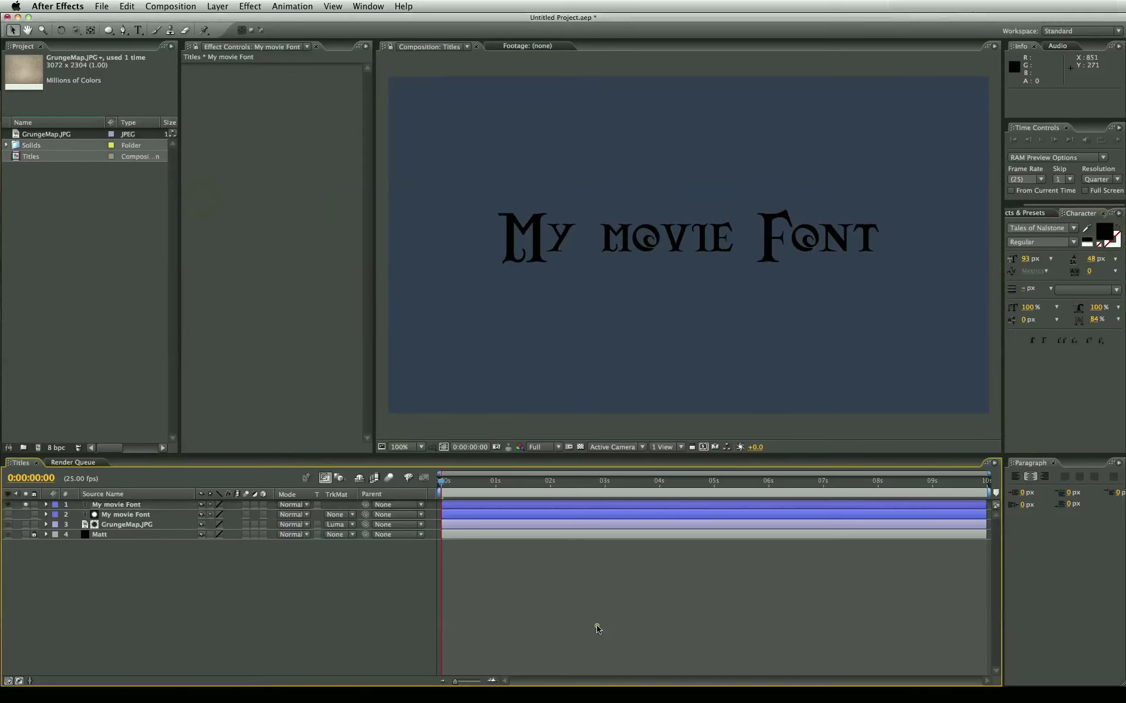
Find the Bevel Alpha effect and apply it to the black My movie Font text layer.
key(super+5)
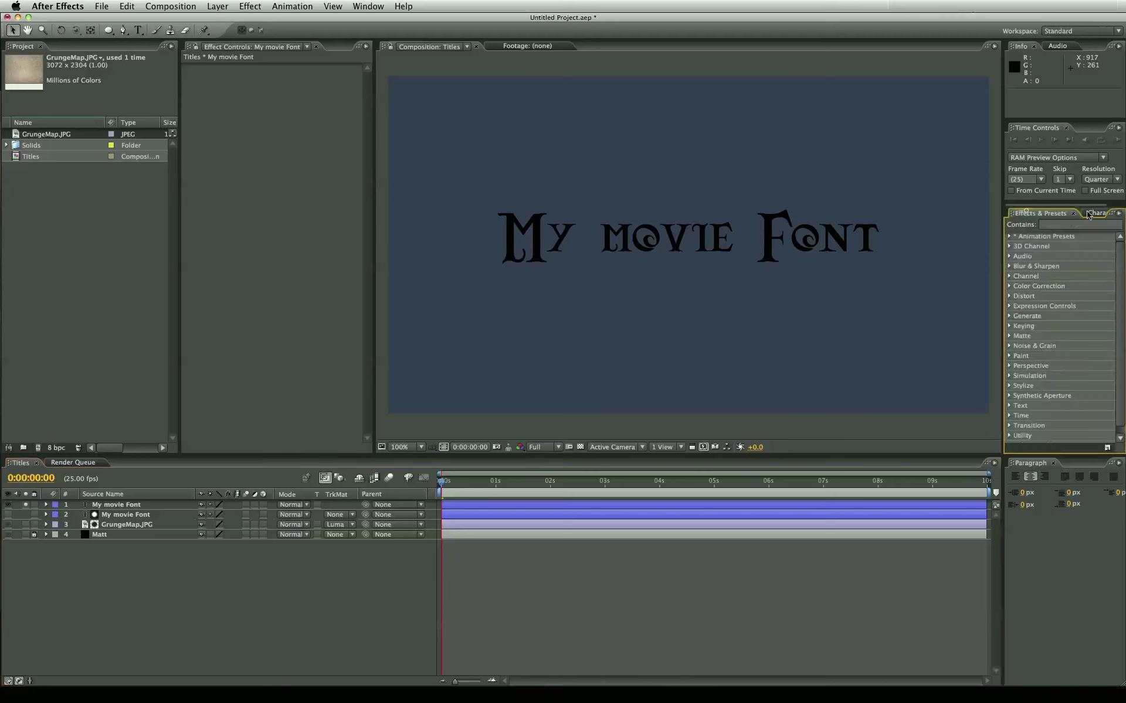
click(1056, 225)
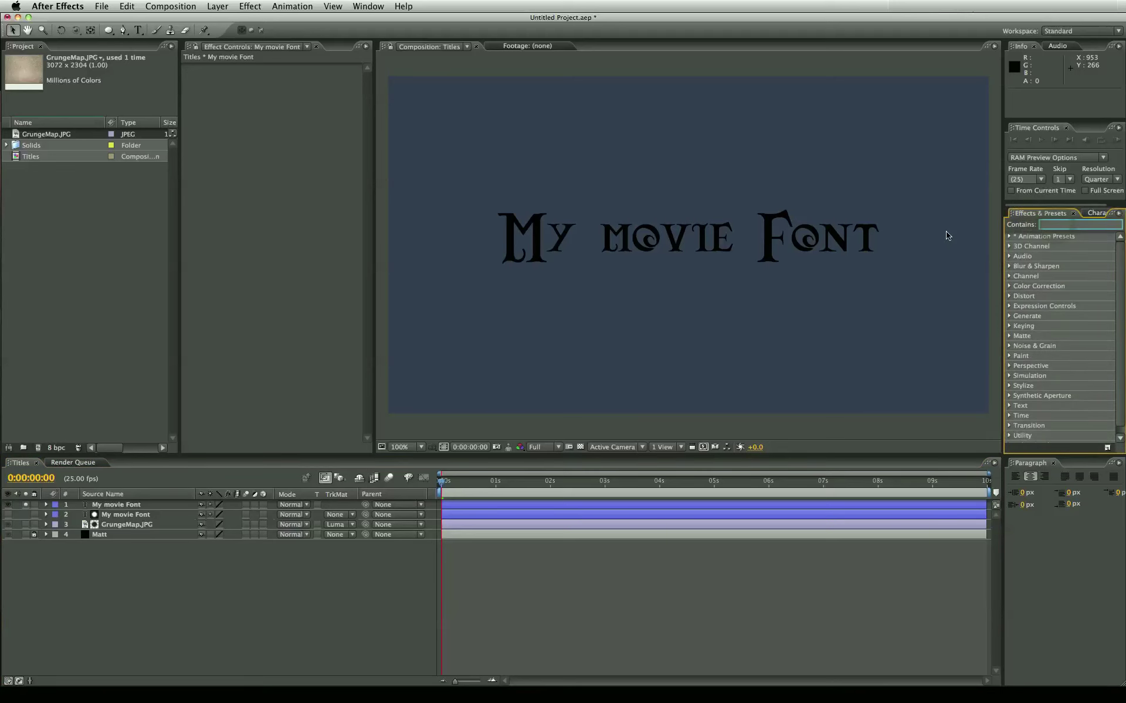
text(beve)
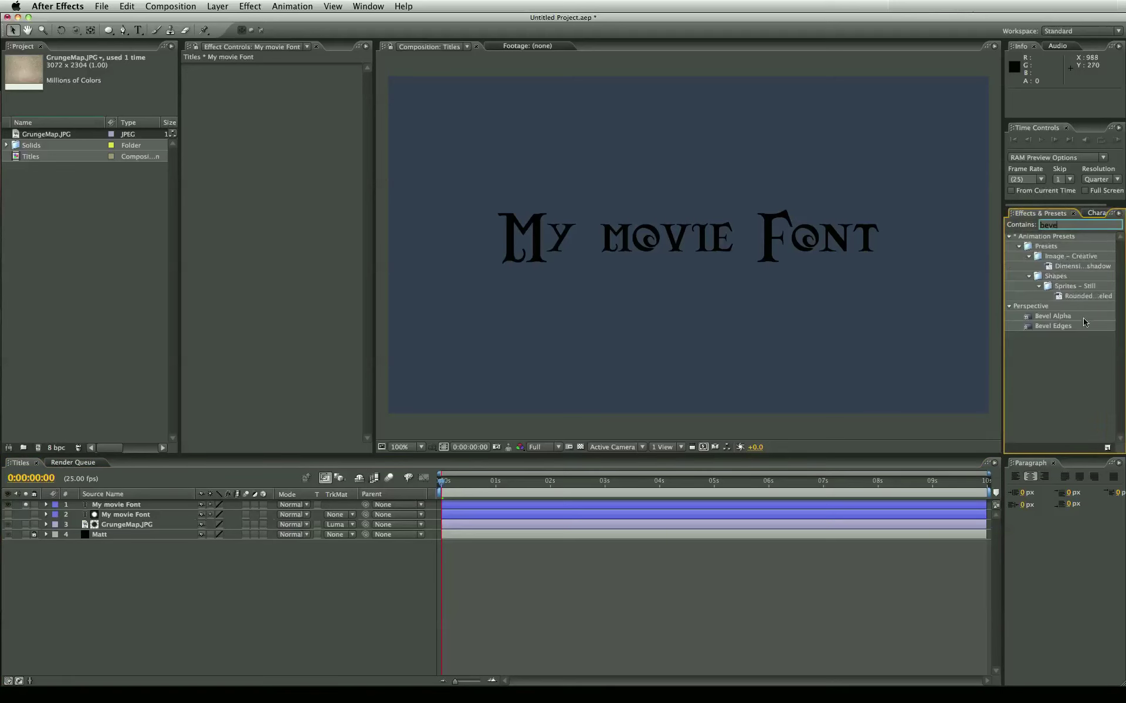
drag(1068, 317, 699, 509)
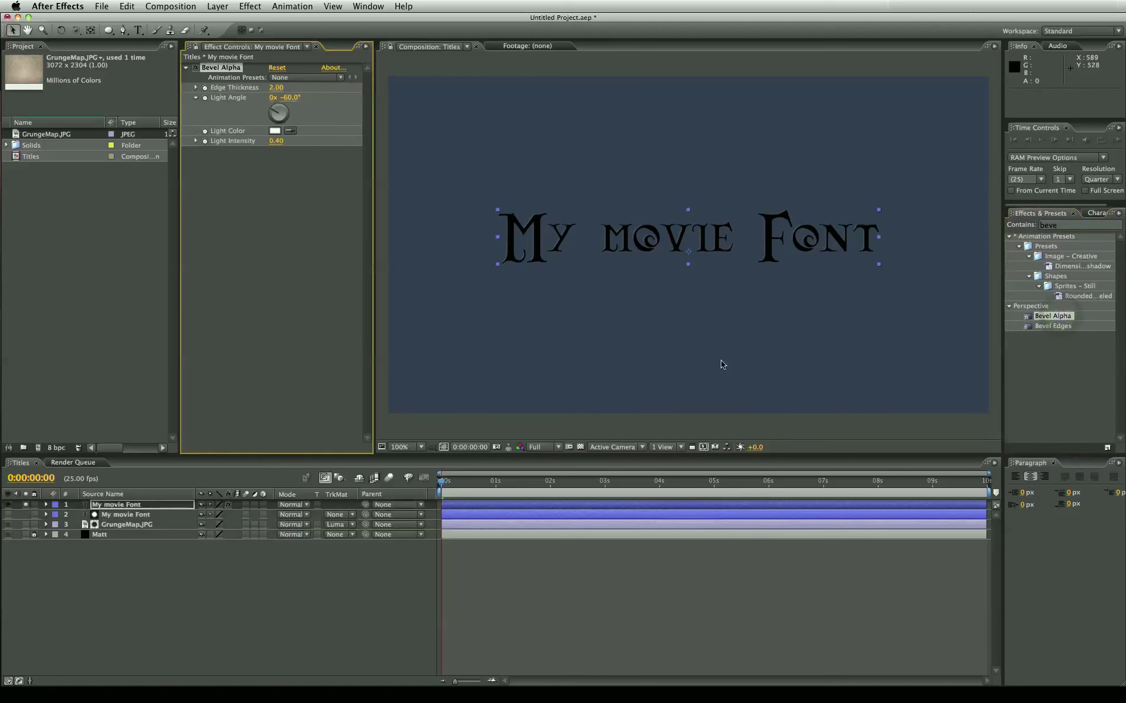
click(691, 319)
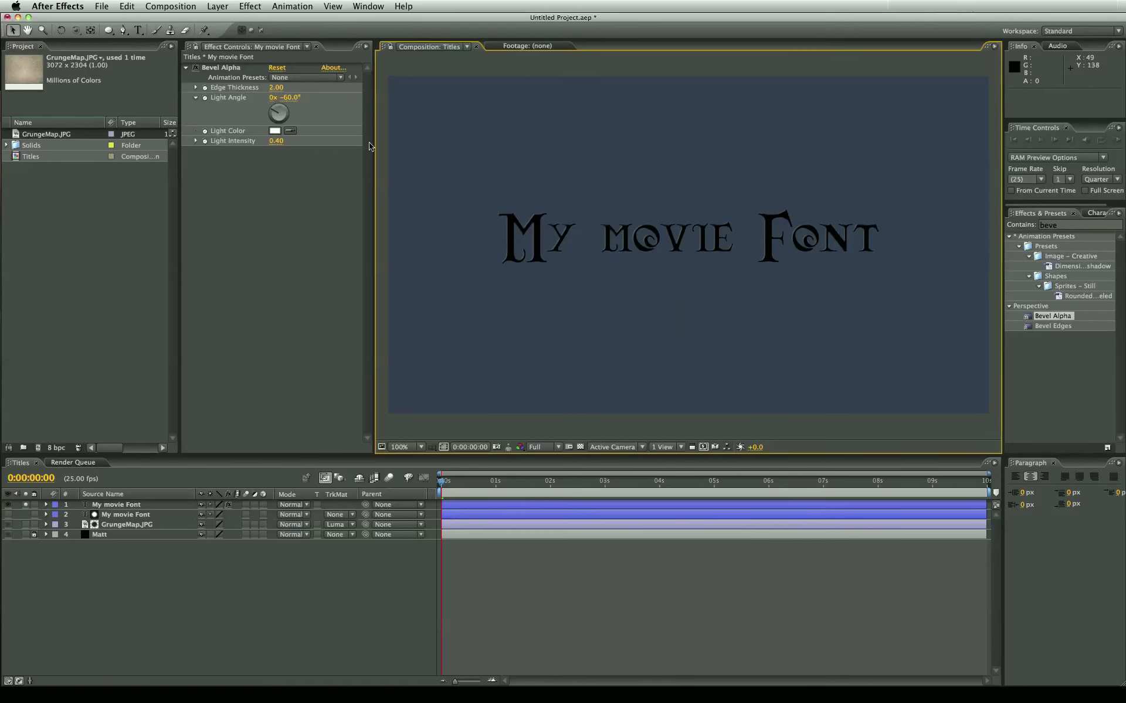
Set the Bevel Alpha light intensity to 1.00 and edge thickness to 2.90 on the black text layer.
drag(275, 141, 363, 143)
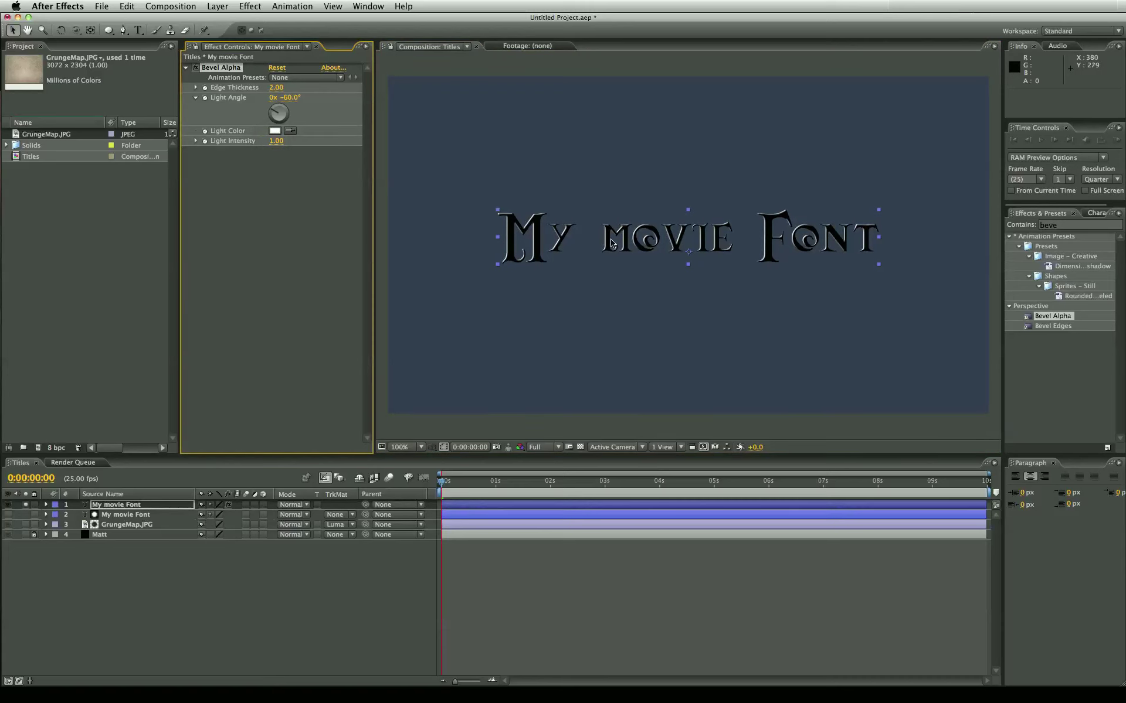
drag(275, 87, 277, 86)
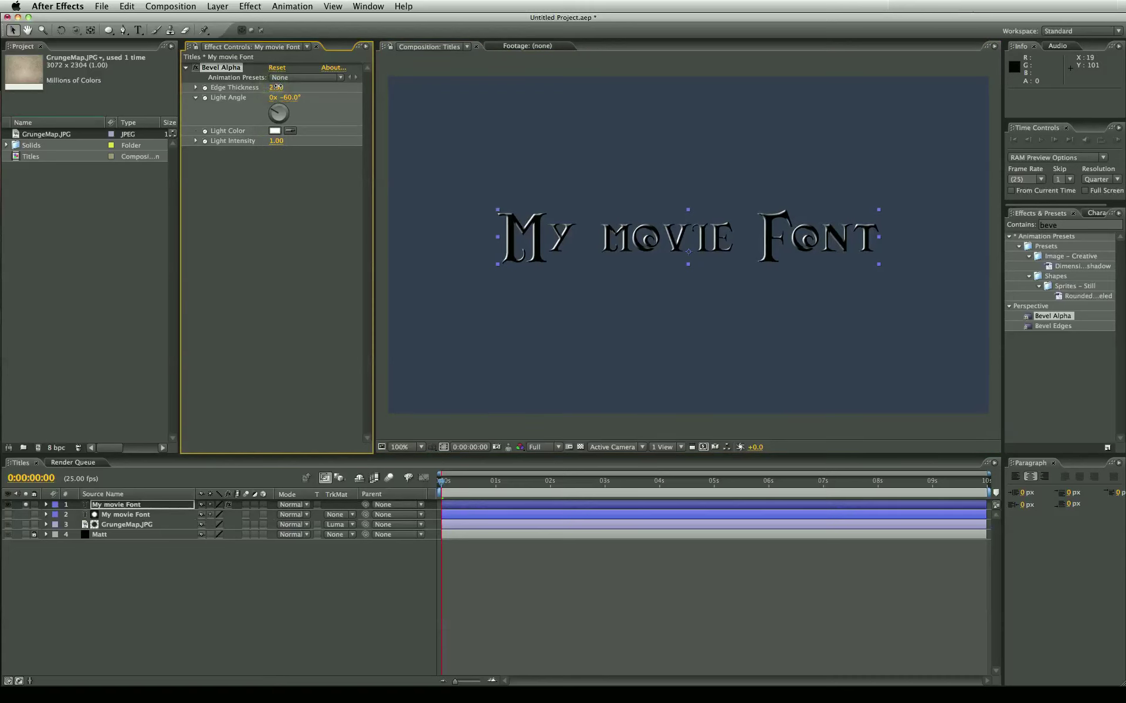
click(633, 301)
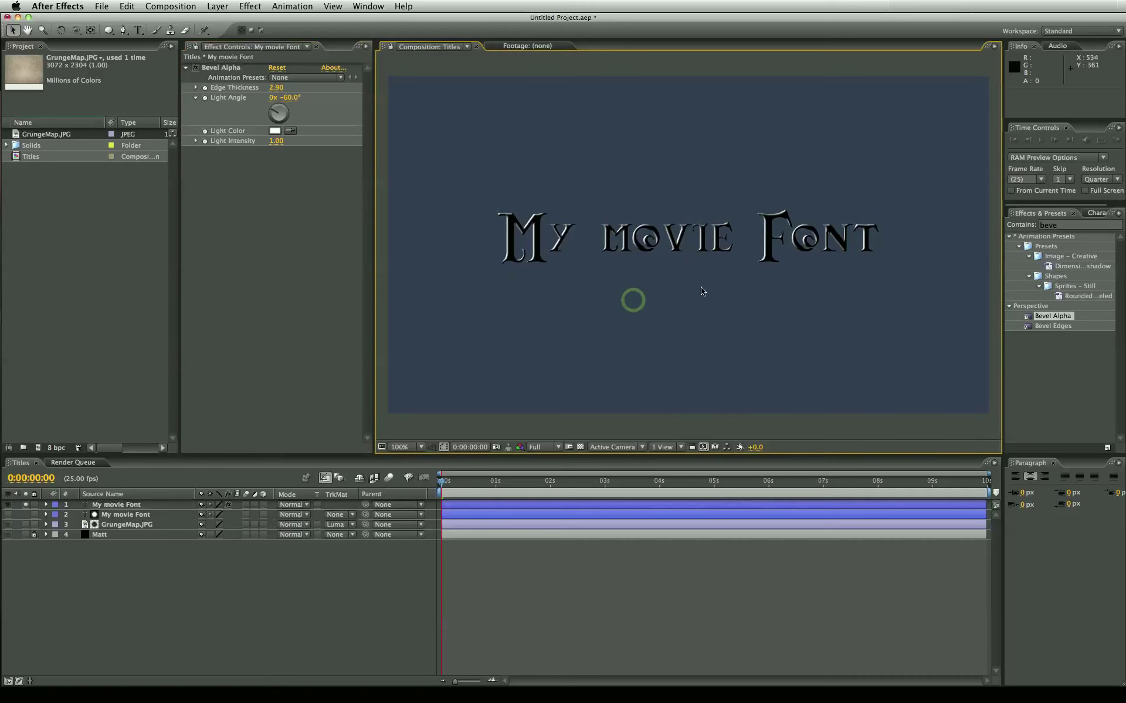
click(663, 245)
Change the Bevel Alpha light colour to a light orange.
click(275, 131)
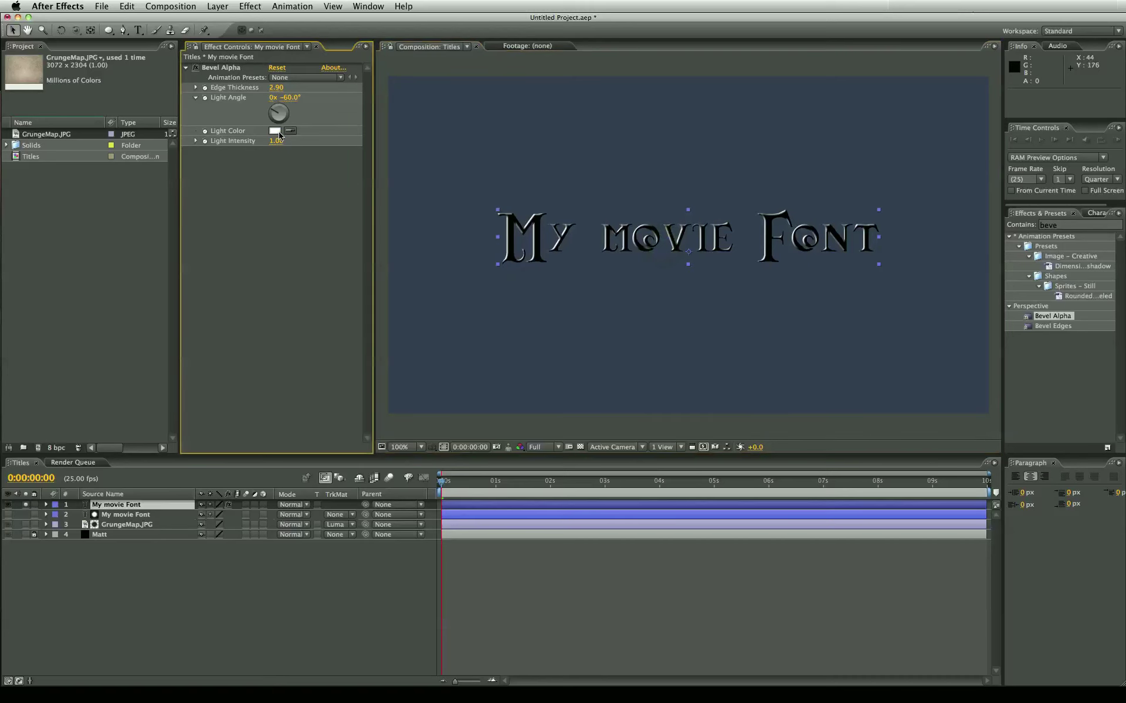
drag(290, 245, 290, 231)
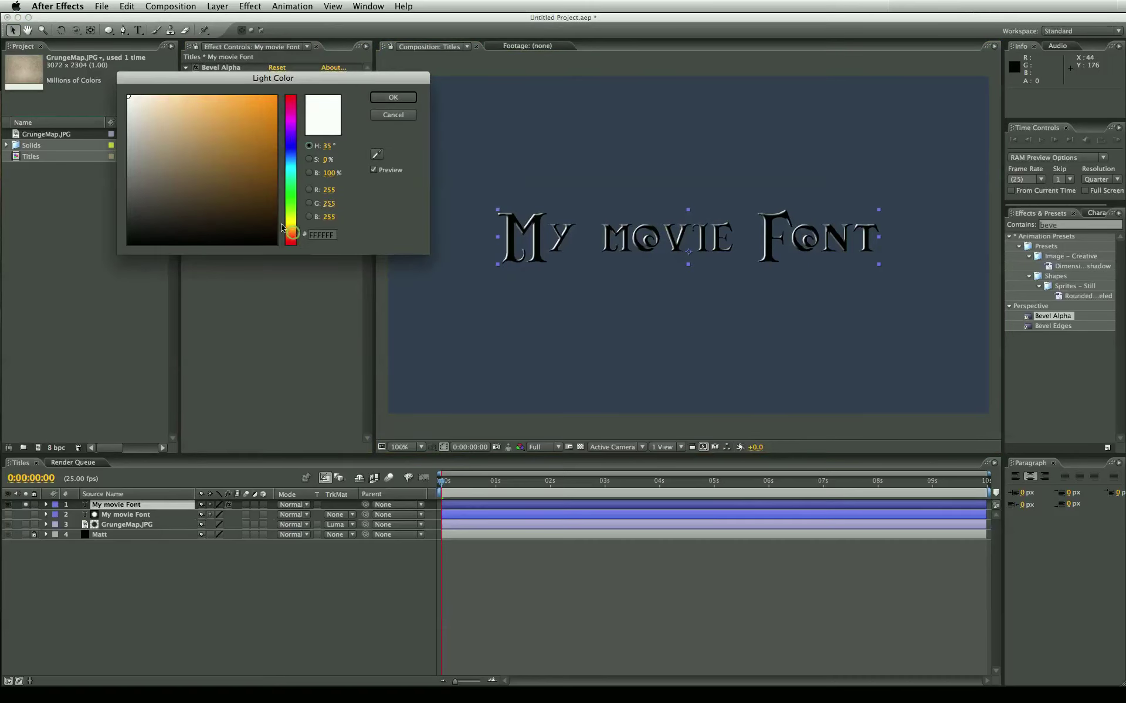
mouse_move(252, 137)
mouse_down()
mouse_move(277, 95)
mouse_move(246, 126)
mouse_move(226, 121)
mouse_up()
click(392, 97)
click(573, 333)
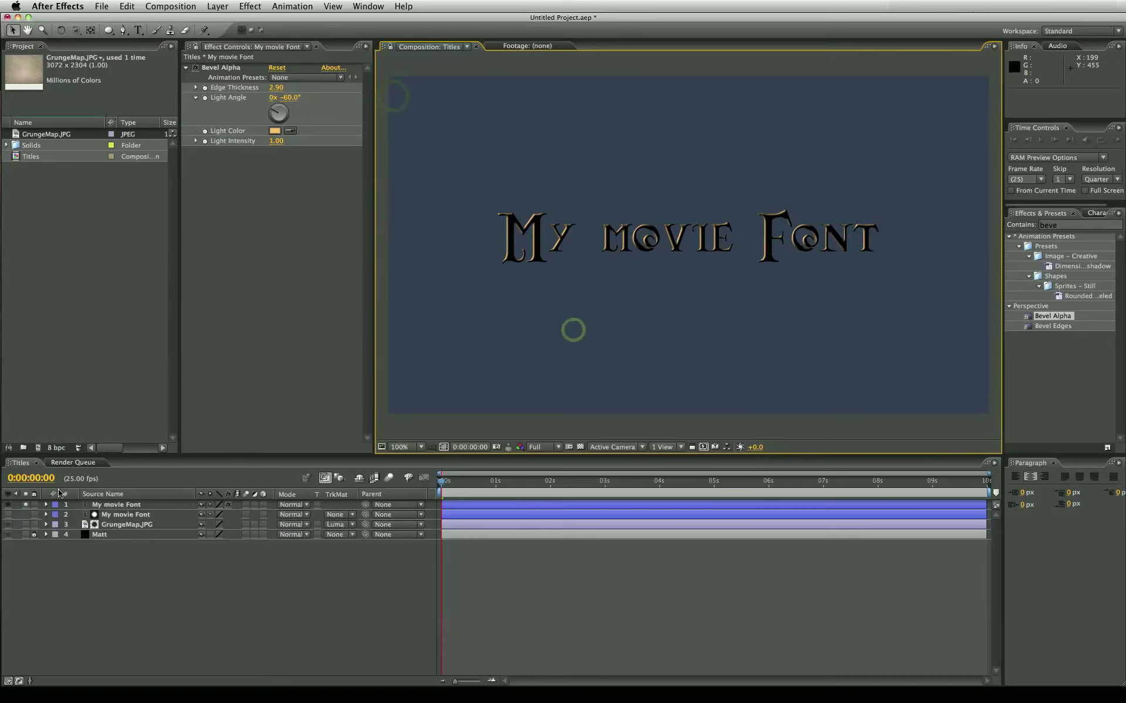
Unsolo the bevelled text layer, keep it visible, and set its blending mode to Add.
click(7, 505)
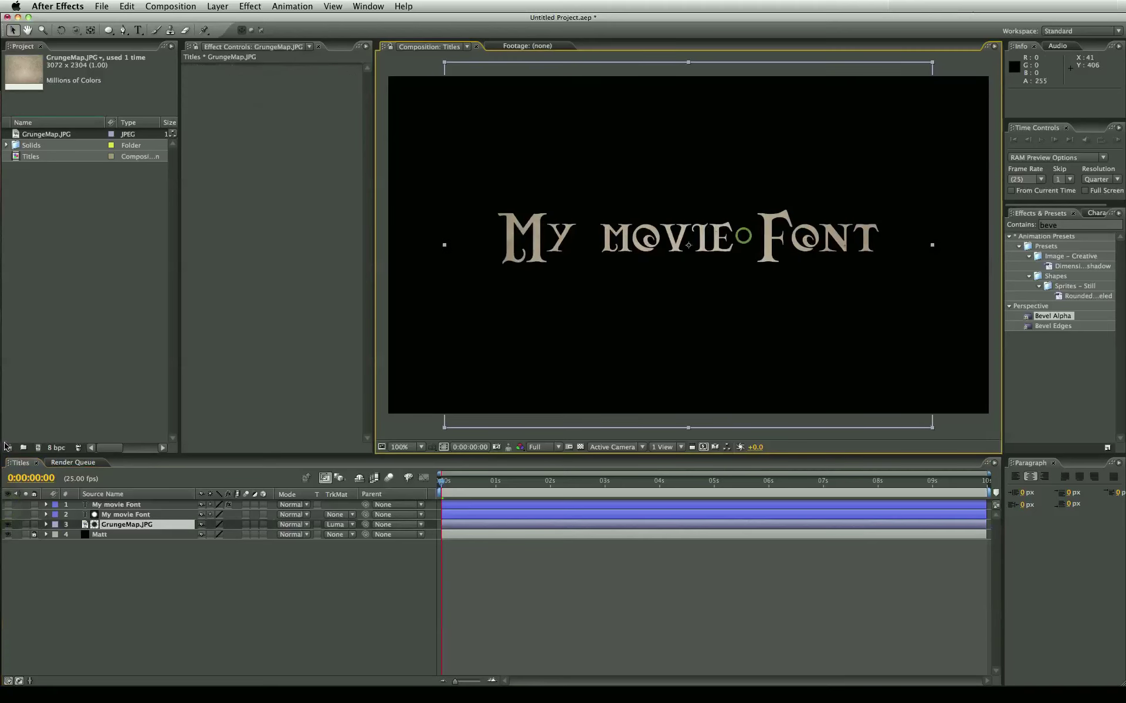
click(115, 505)
click(7, 504)
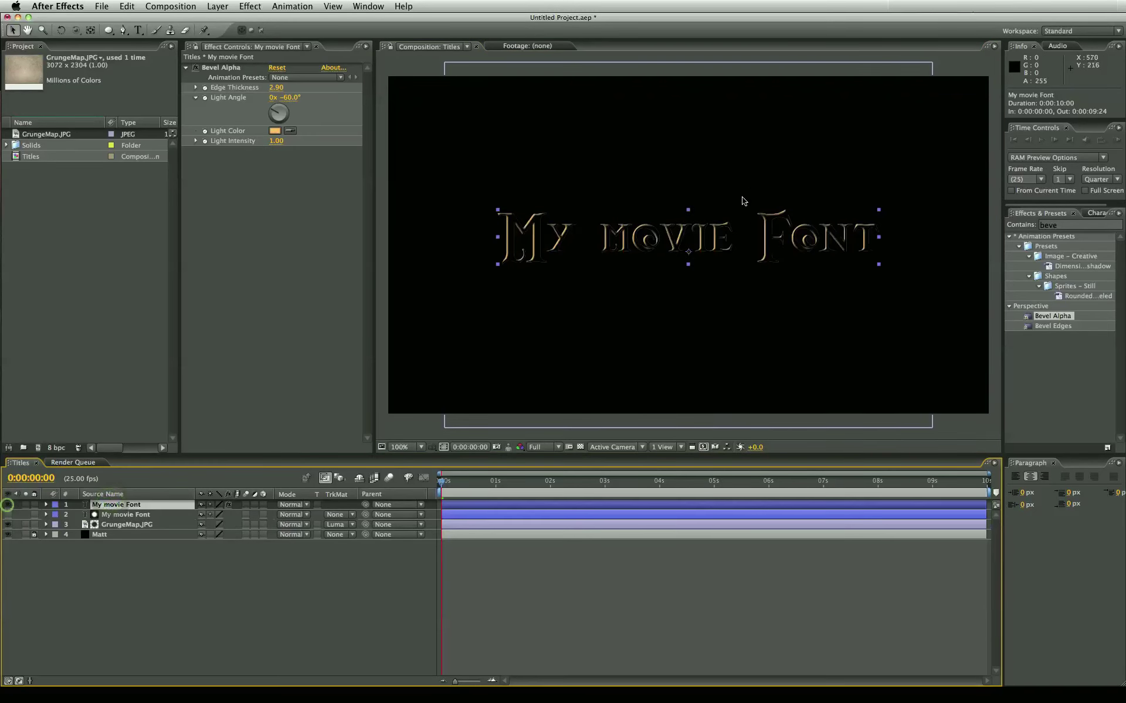
click(292, 508)
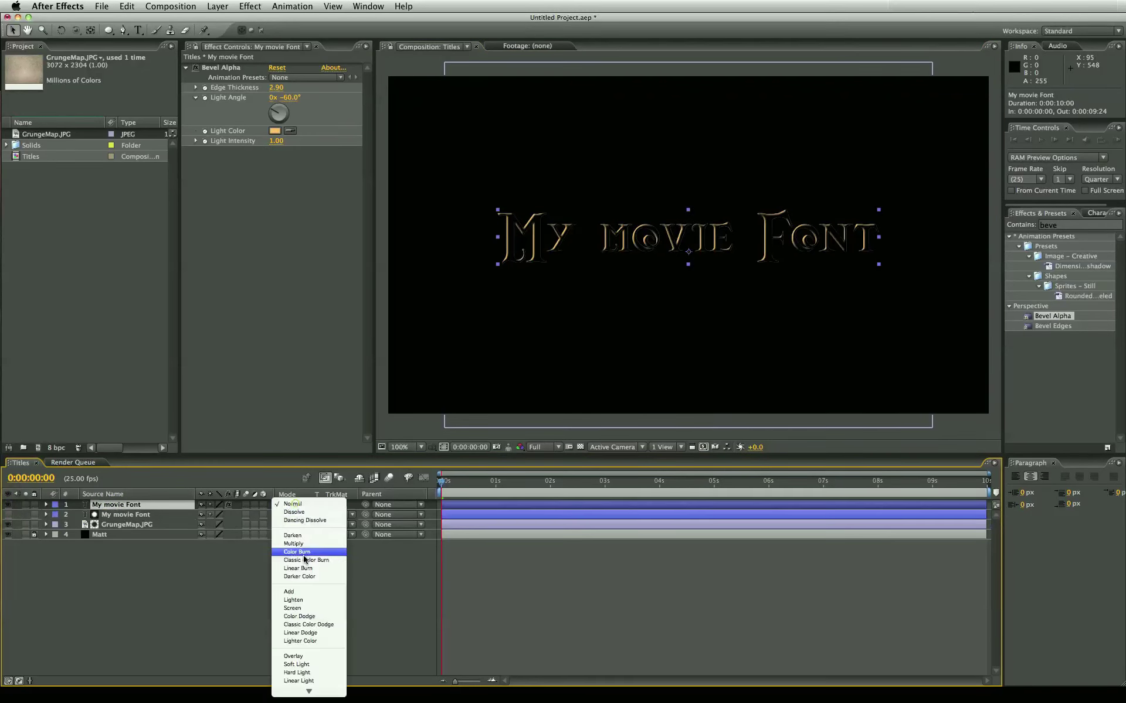
click(301, 573)
click(663, 592)
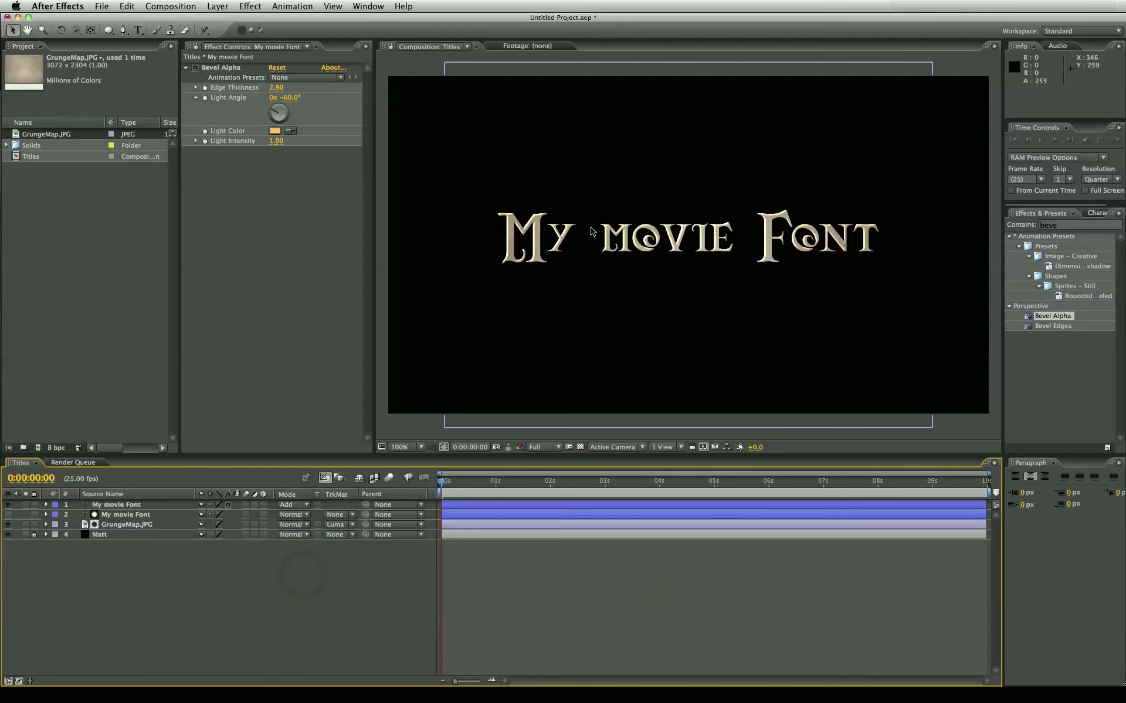
Duplicate the bevelled My movie Font layer and turn the copy's Bevel Alpha light angle to +87°.
click(134, 505)
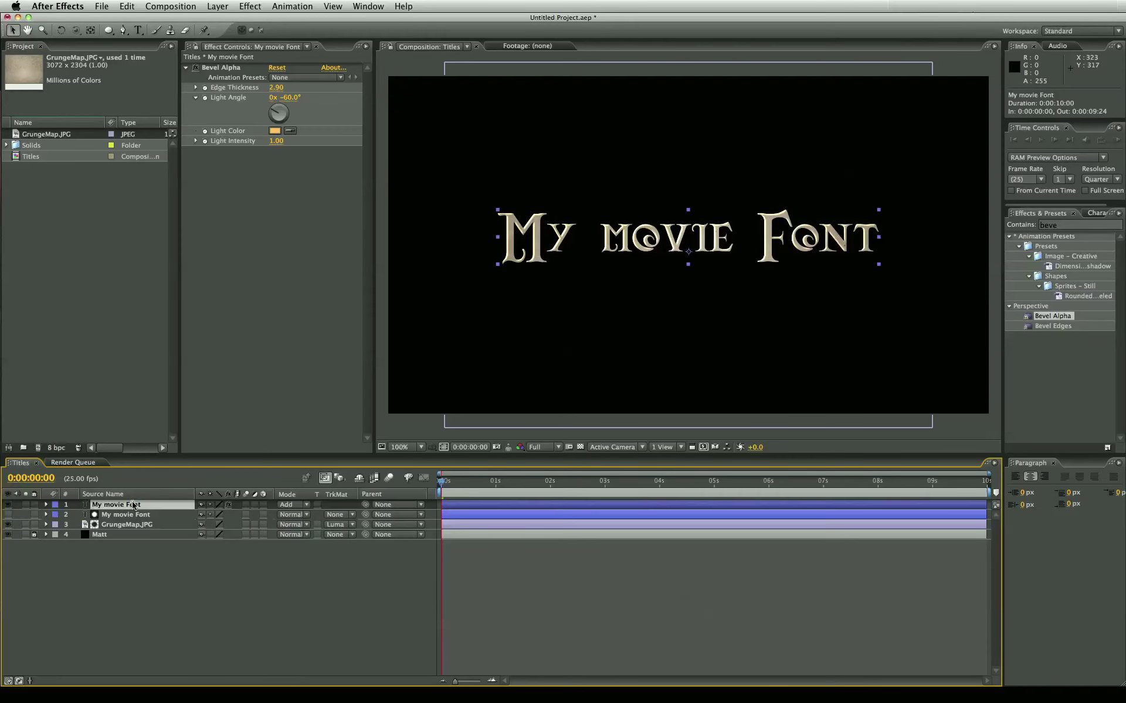
click(115, 522)
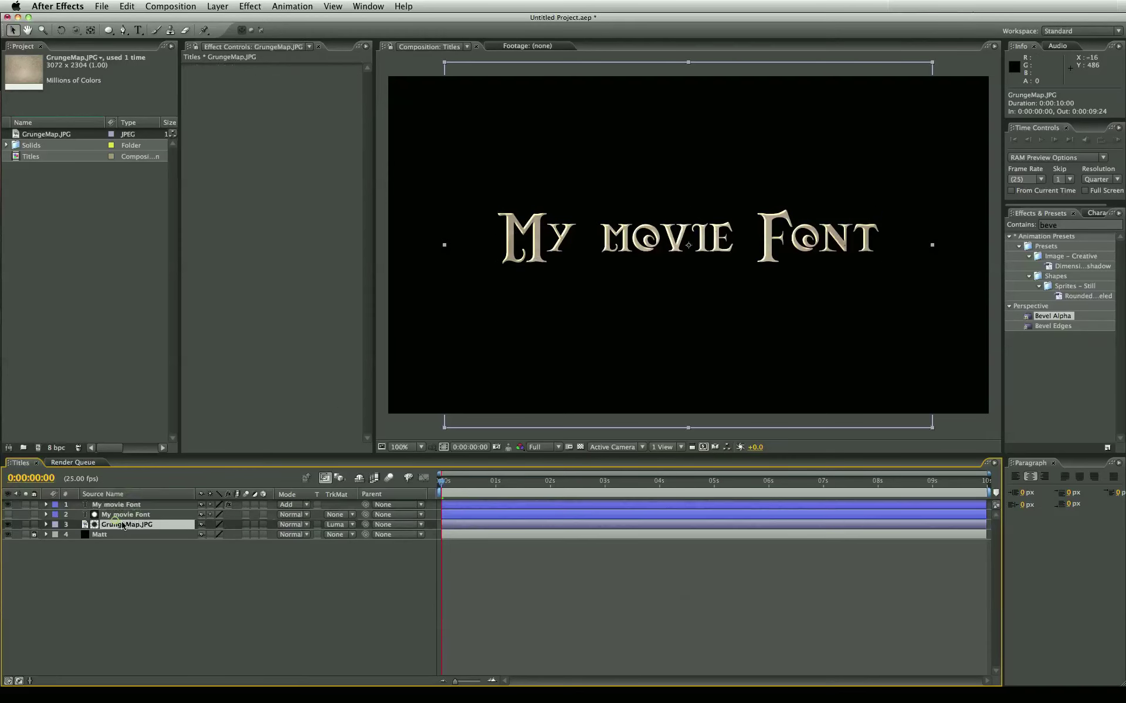
click(117, 506)
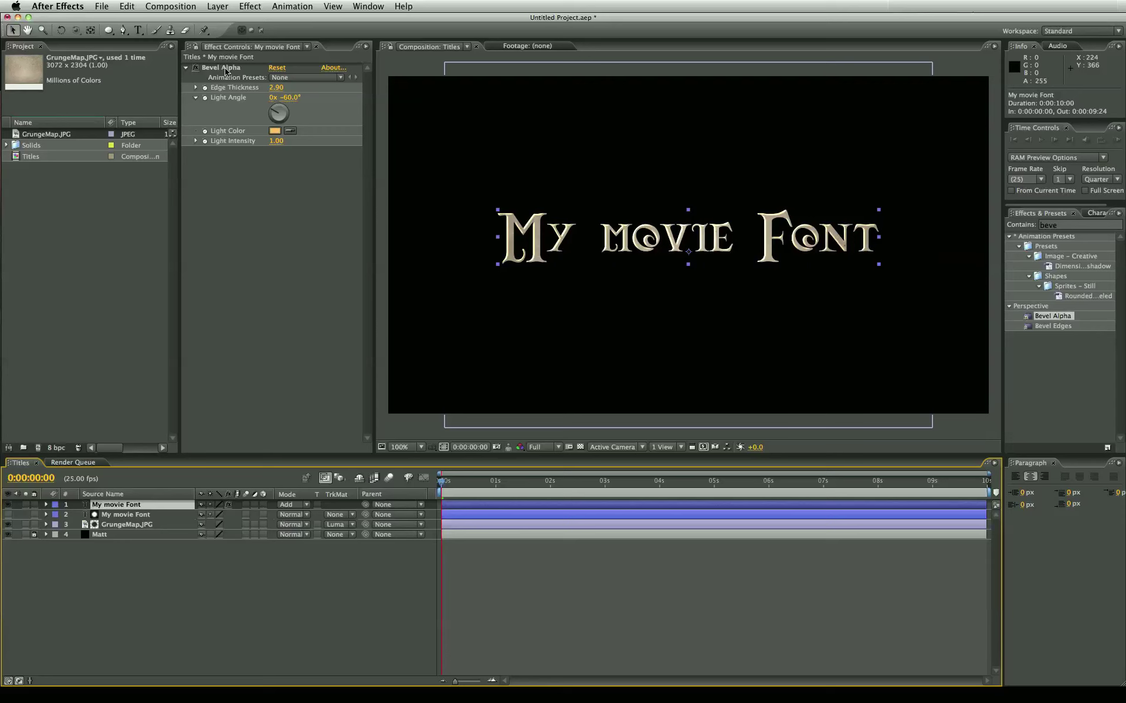
key(super+d)
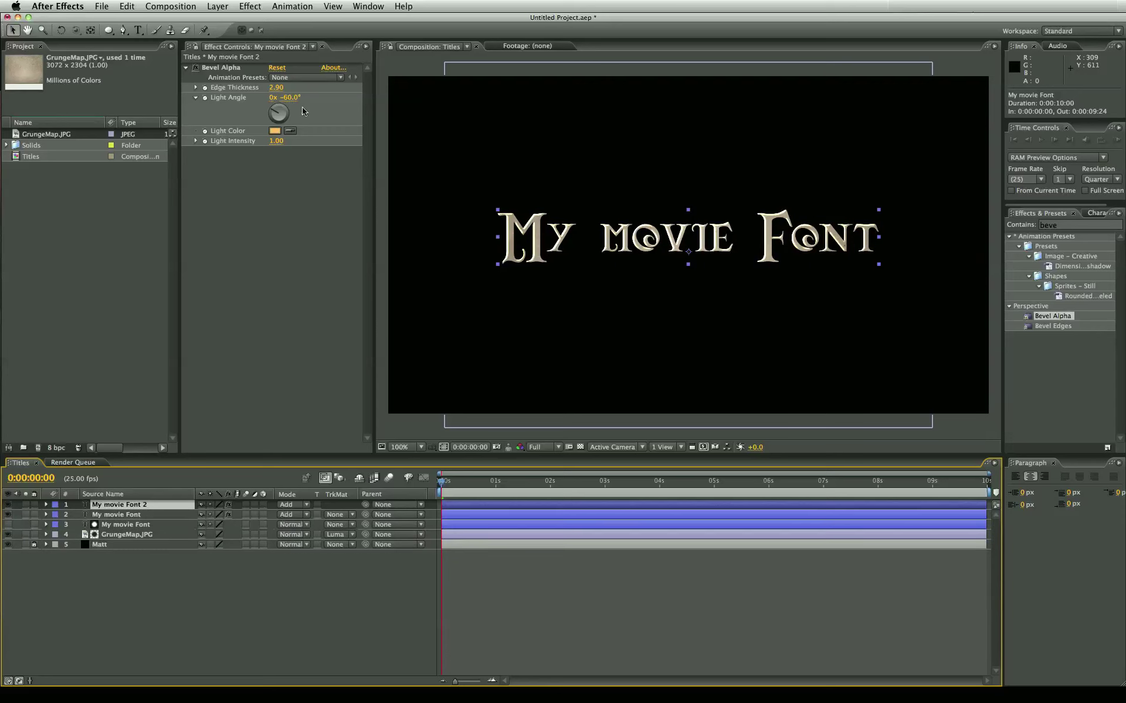
click(279, 134)
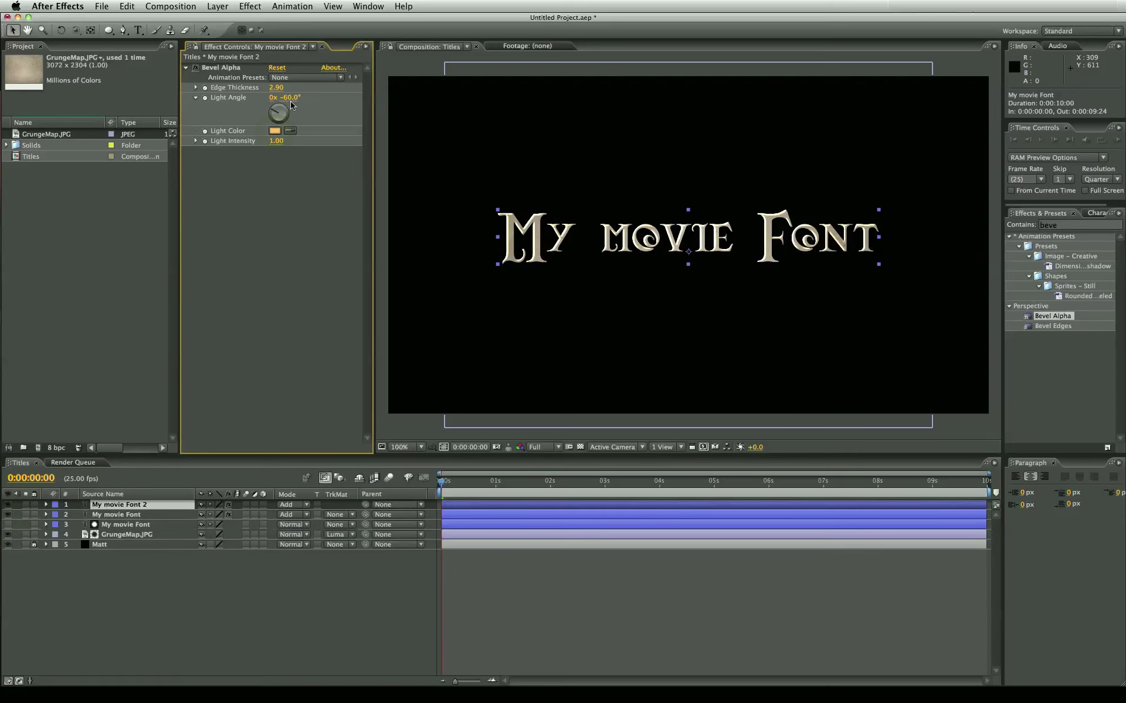
drag(291, 101, 368, 99)
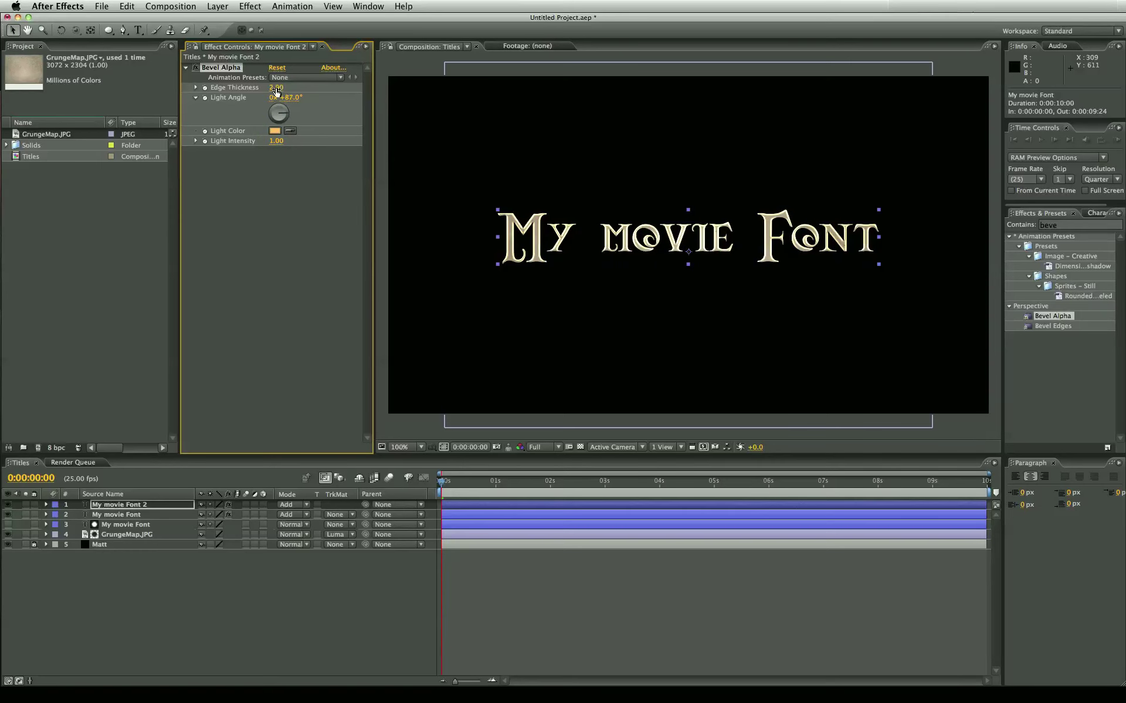
Change the duplicate's Bevel Alpha light colour to light blue and its light angle to +115°.
click(275, 129)
drag(296, 235, 296, 160)
drag(243, 95, 230, 83)
key(Return)
click(541, 585)
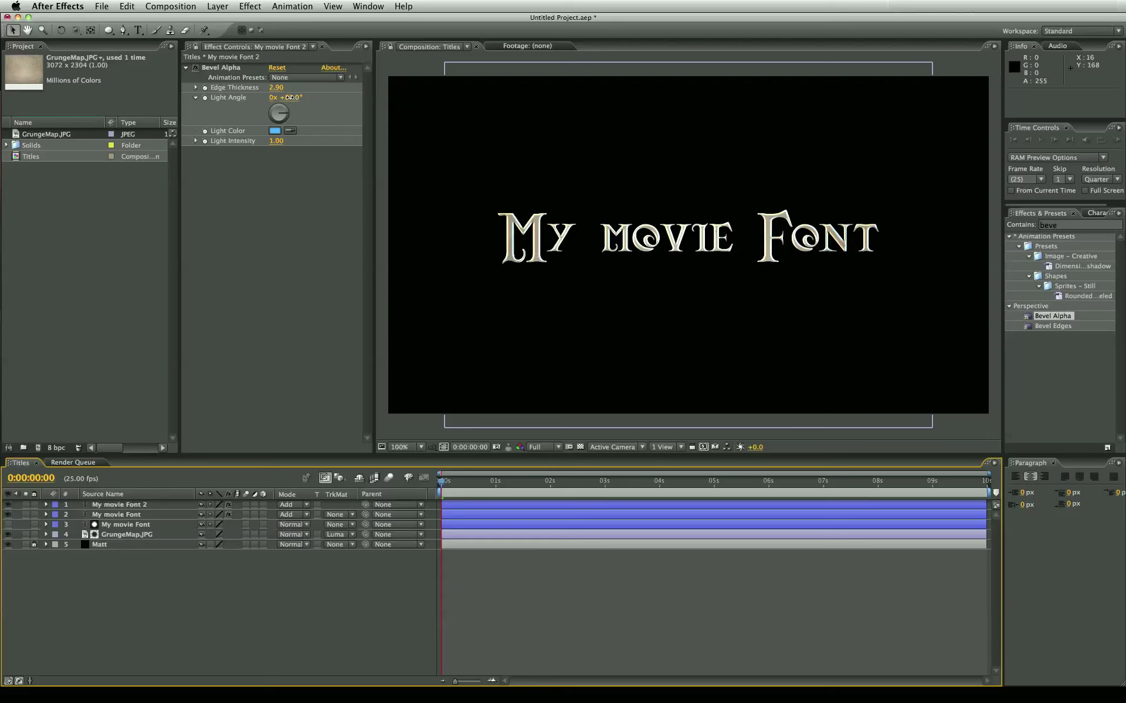
drag(289, 98, 301, 91)
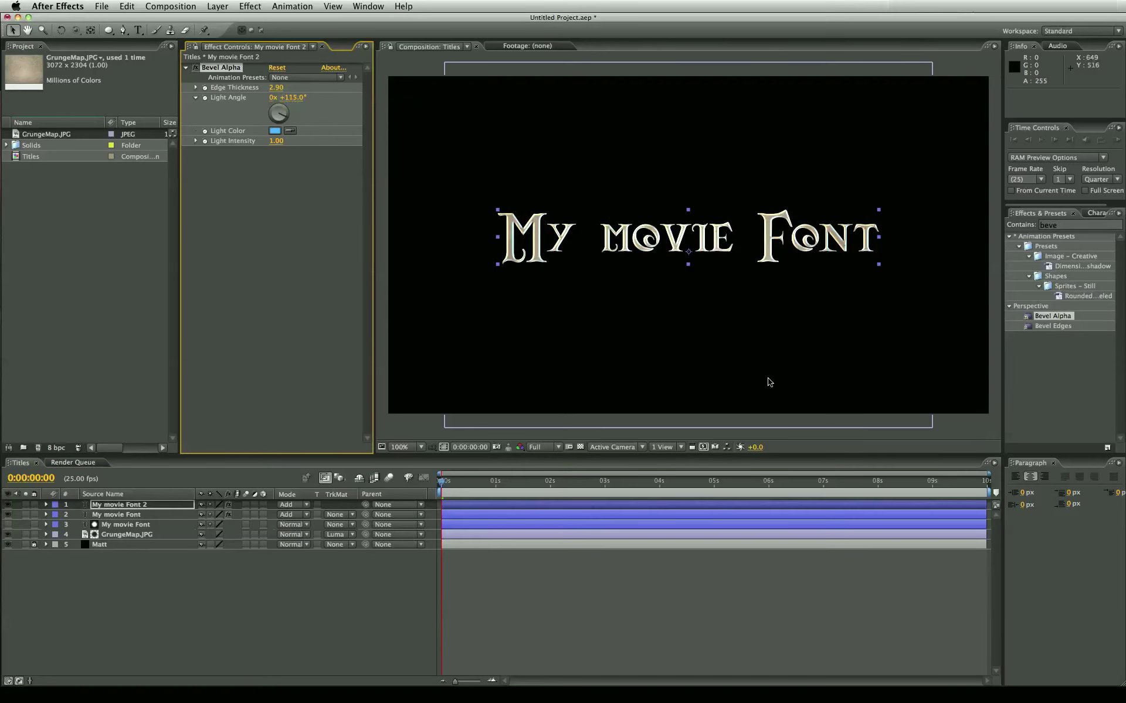
click(955, 332)
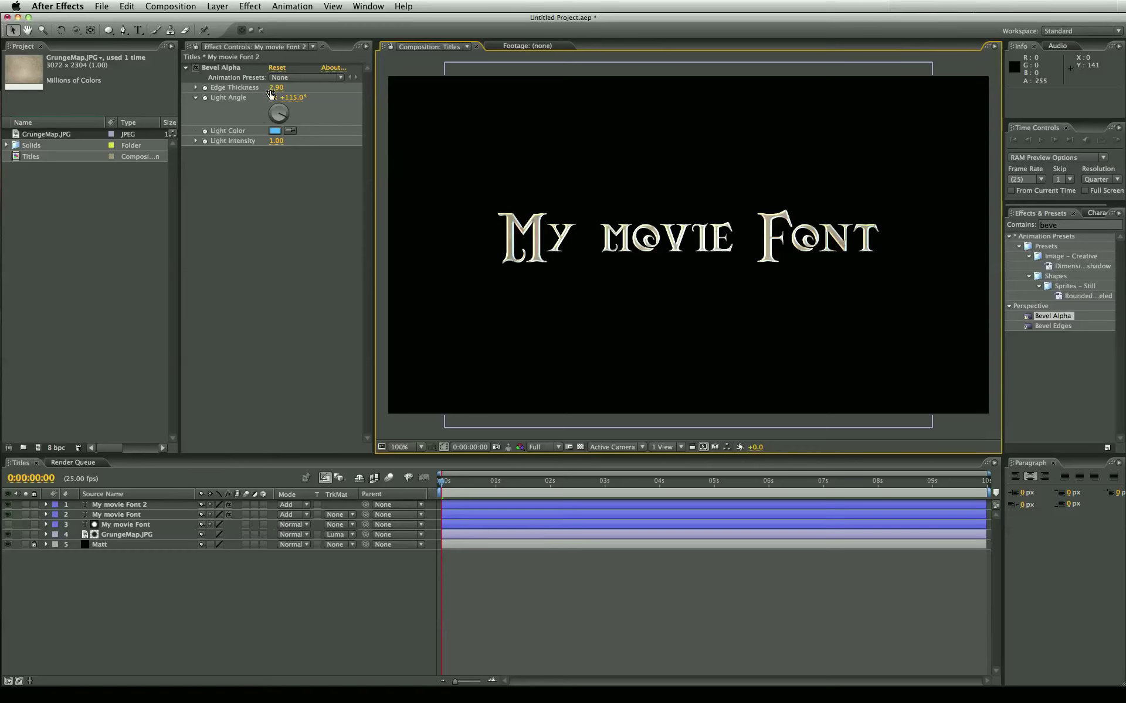
Find the Curves effect and apply it to the GrungeMap.JPG layer.
click(123, 536)
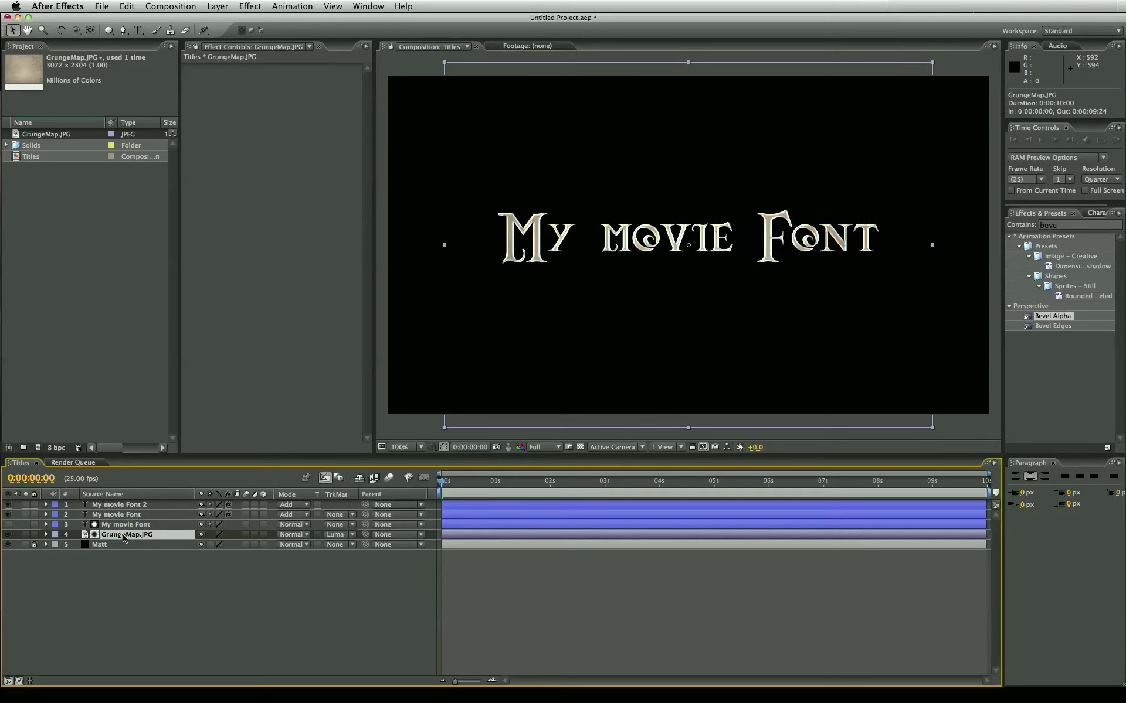
key(super+5)
text(cu)
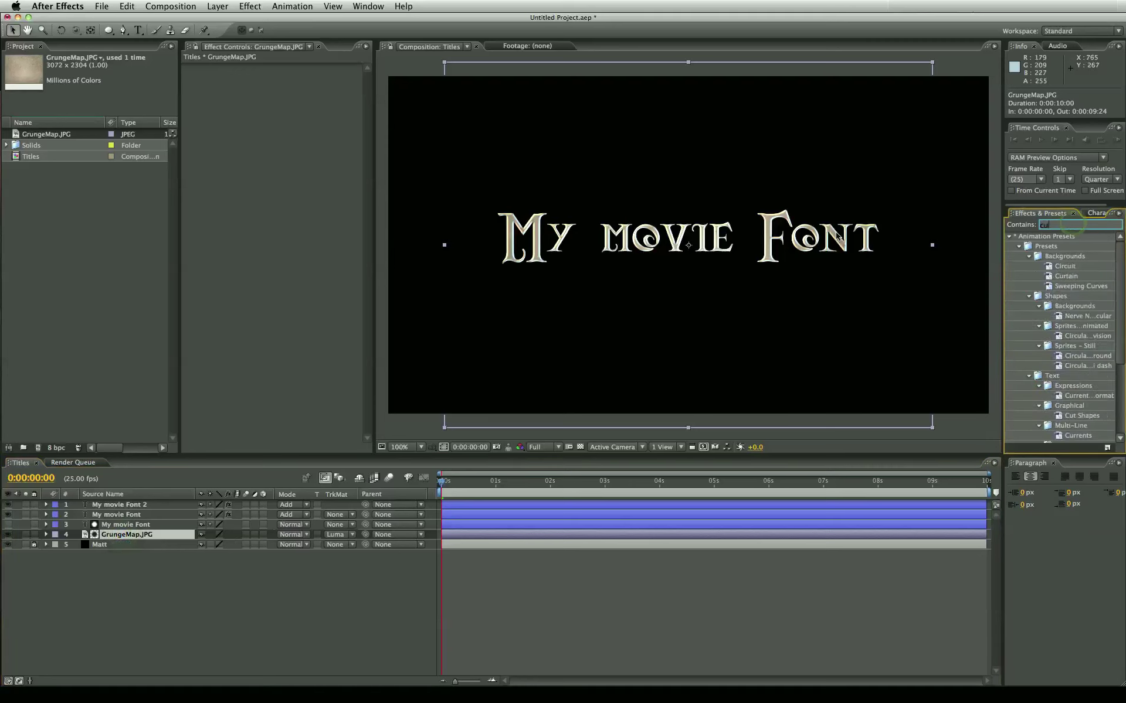
text(rv)
drag(1046, 309, 533, 536)
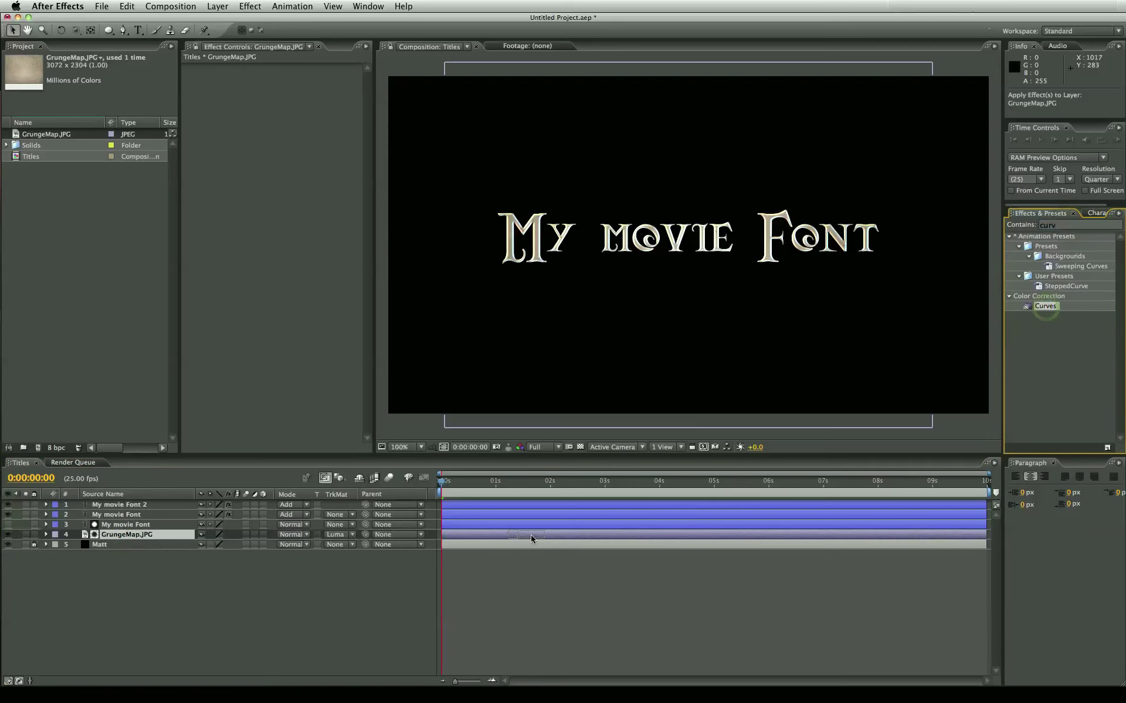
Shape the RGB curve of the GrungeMap.JPG layer into a steep S to raise the texture's contrast.
drag(242, 177, 286, 129)
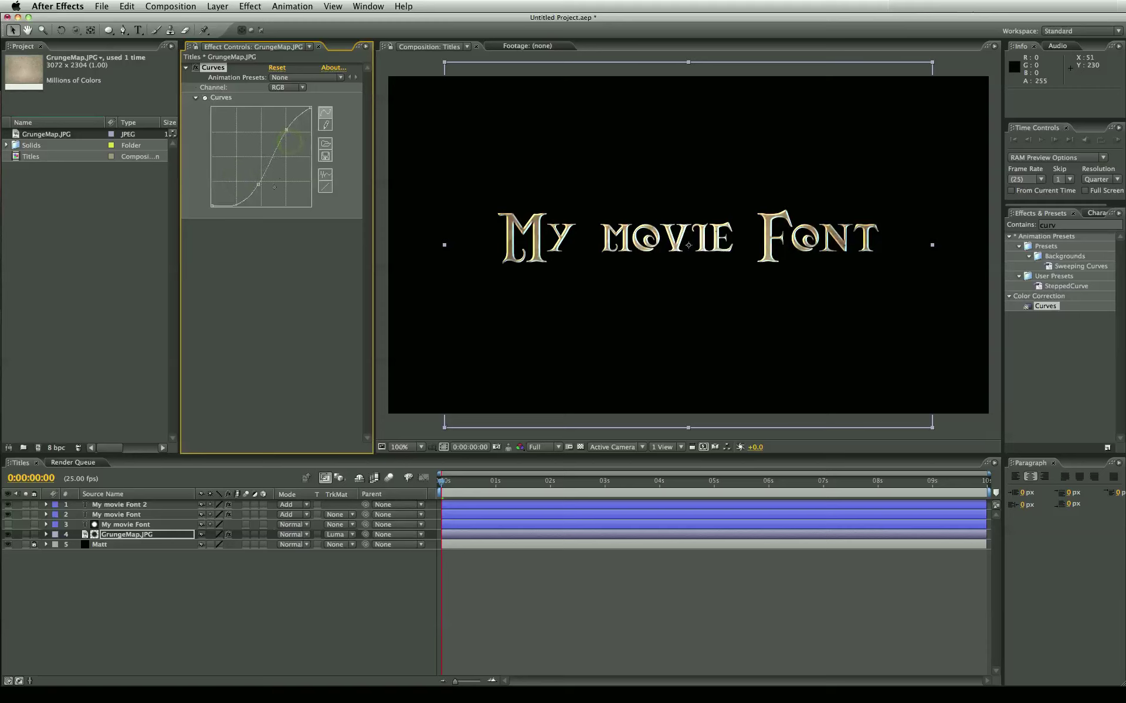
drag(259, 184, 266, 184)
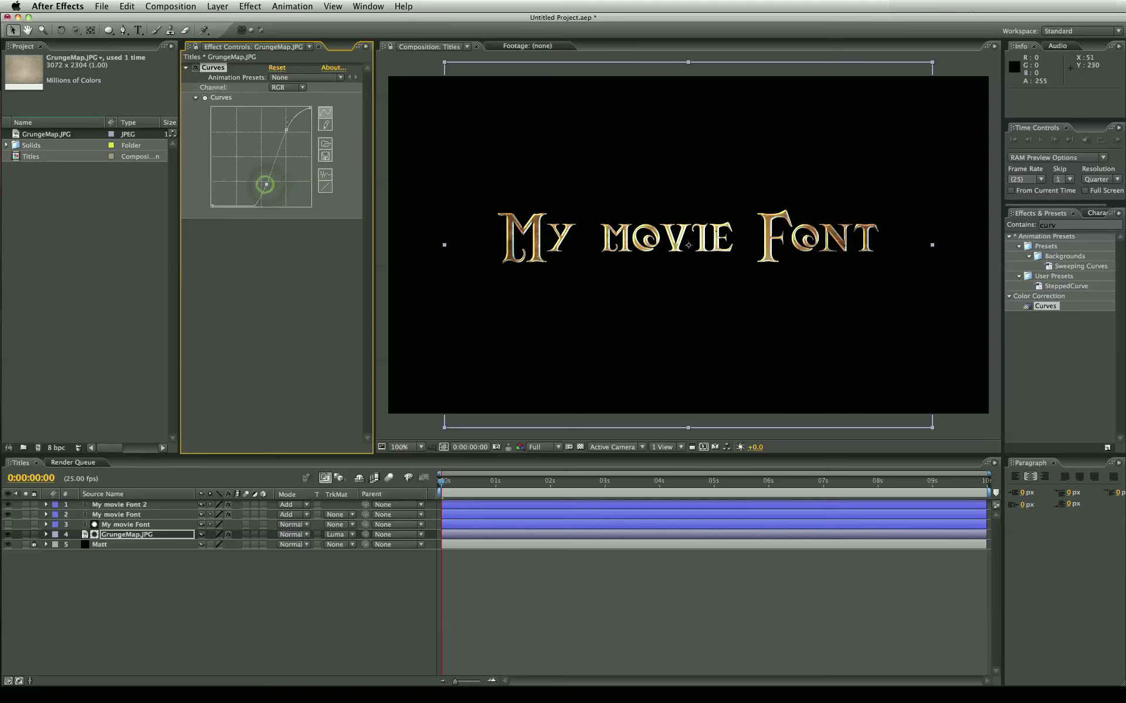
click(287, 130)
click(598, 637)
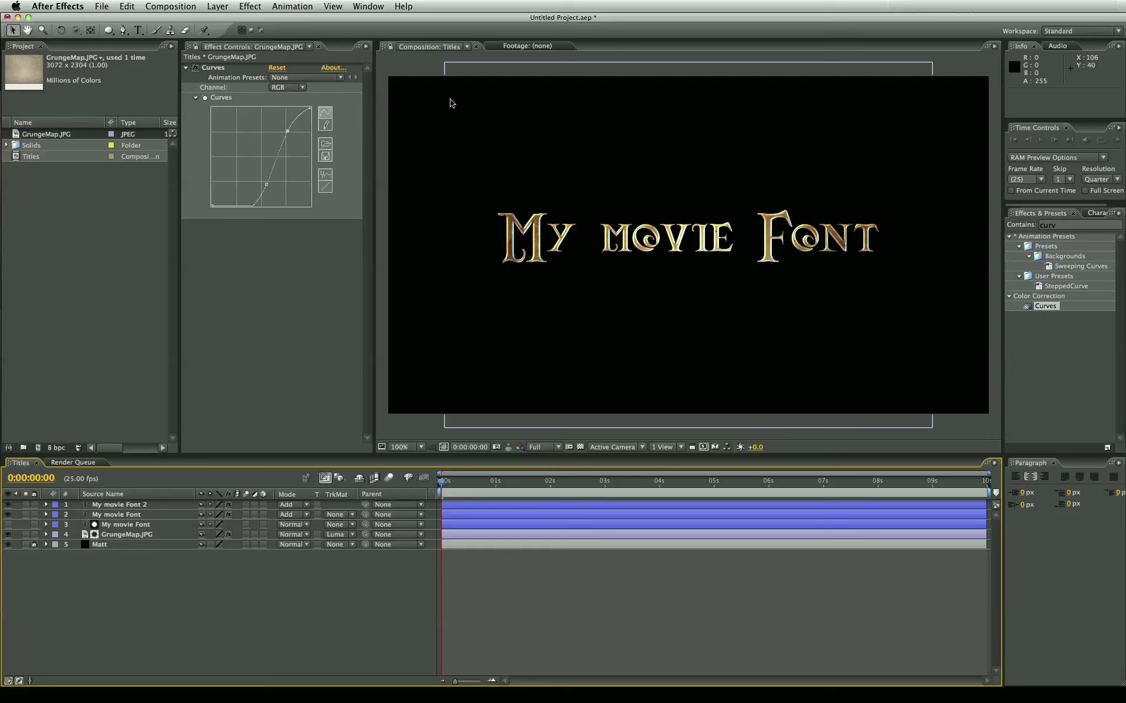
Raise the midtones of the red curve on the GrungeMap.JPG layer and slightly lower the midpoint of its blue curve.
click(287, 88)
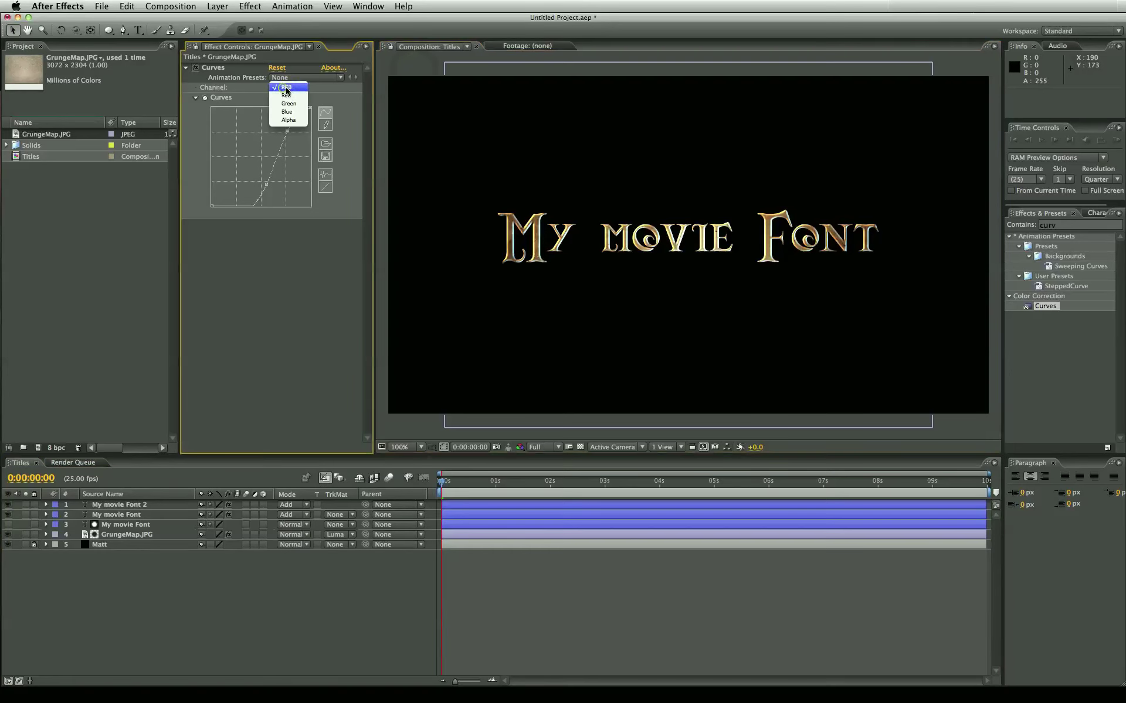
click(286, 95)
drag(261, 160, 256, 146)
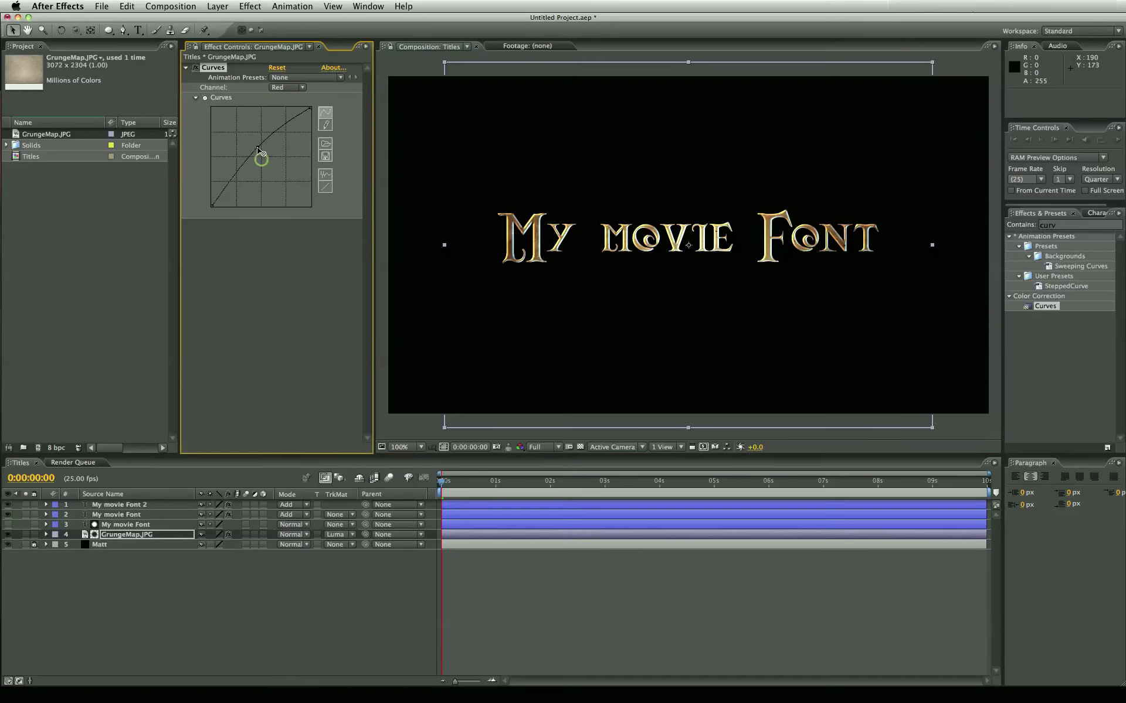
click(285, 88)
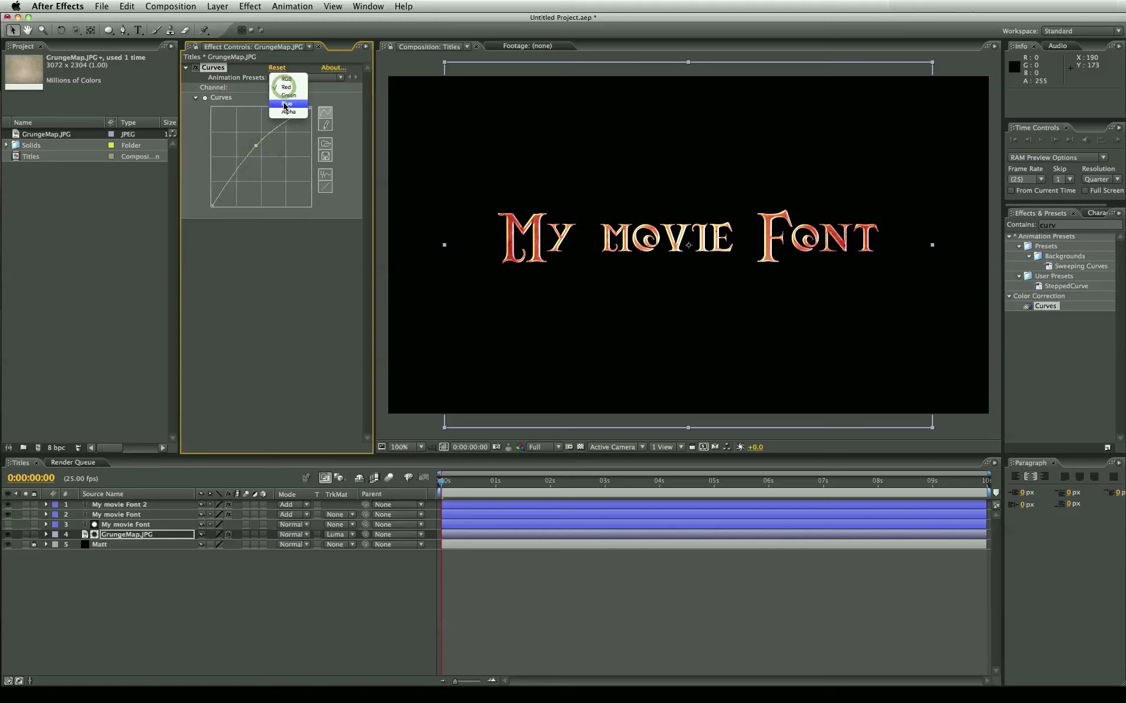
click(288, 103)
drag(259, 157, 263, 162)
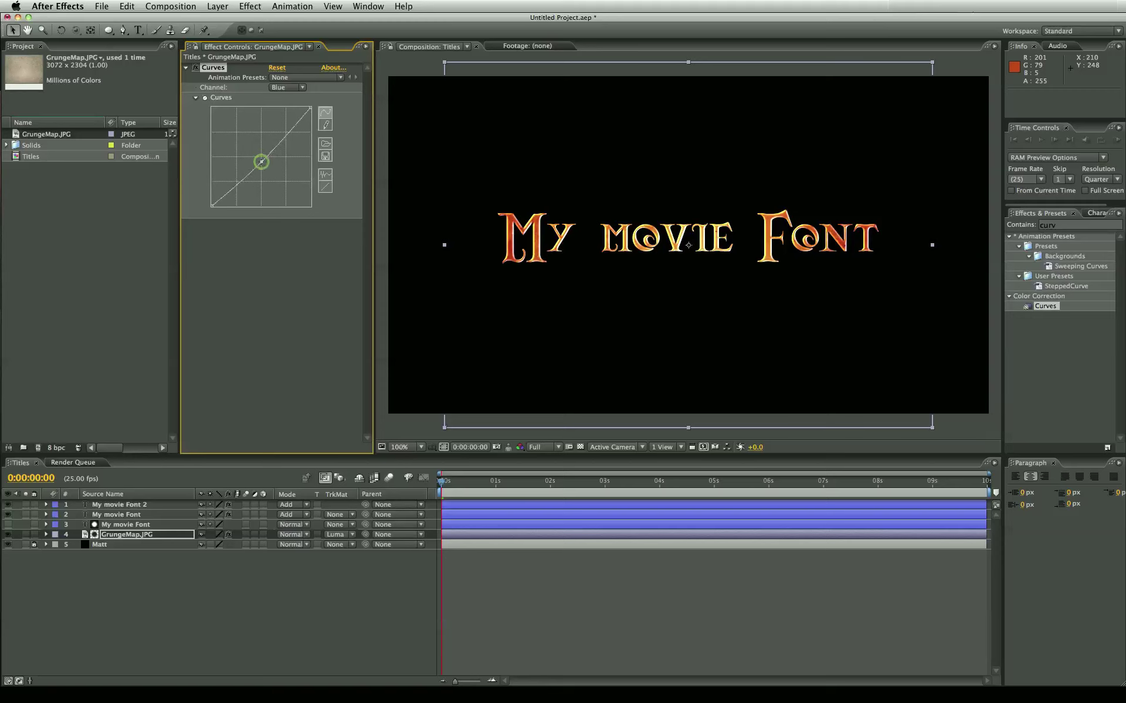
drag(261, 162, 260, 160)
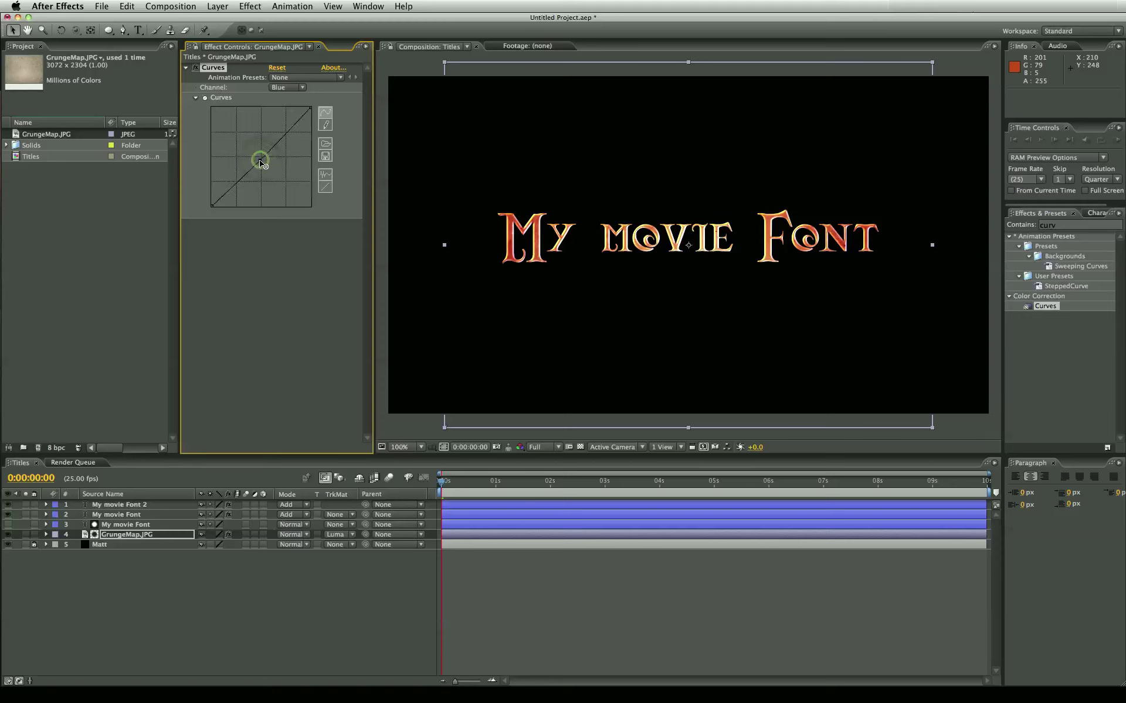
Pull the GrungeMap.JPG layer's red curve midpoint down slightly and lift its green curve's midpoint a little.
drag(293, 88, 294, 73)
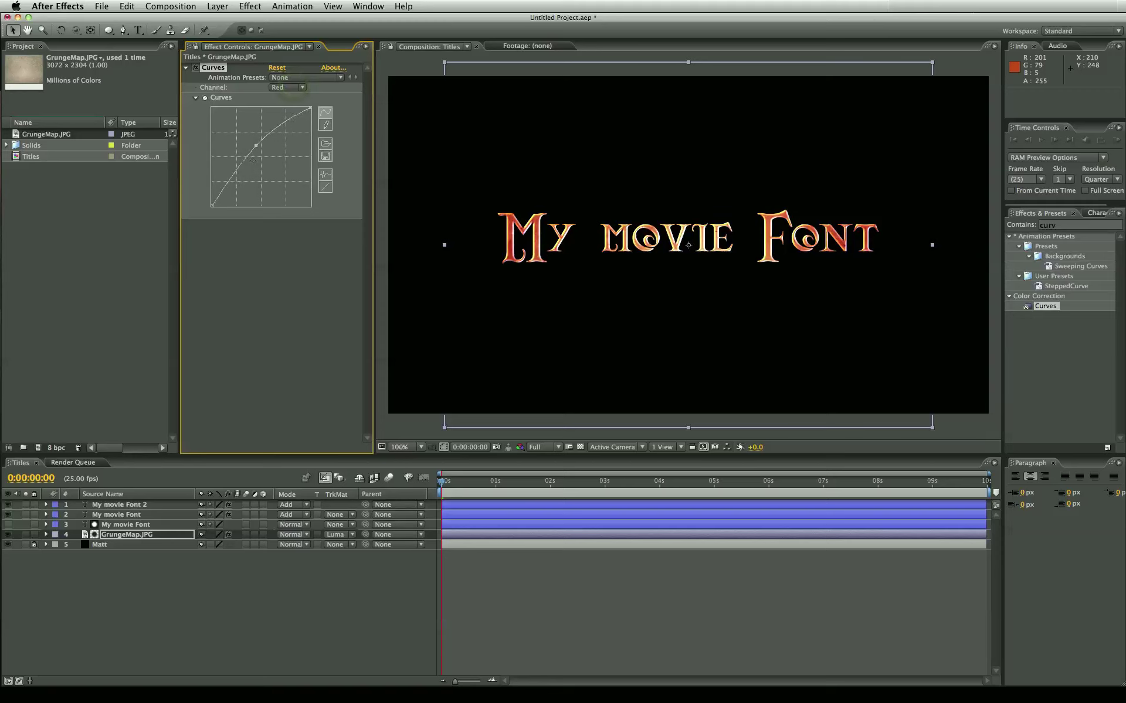
drag(256, 145, 255, 147)
click(572, 589)
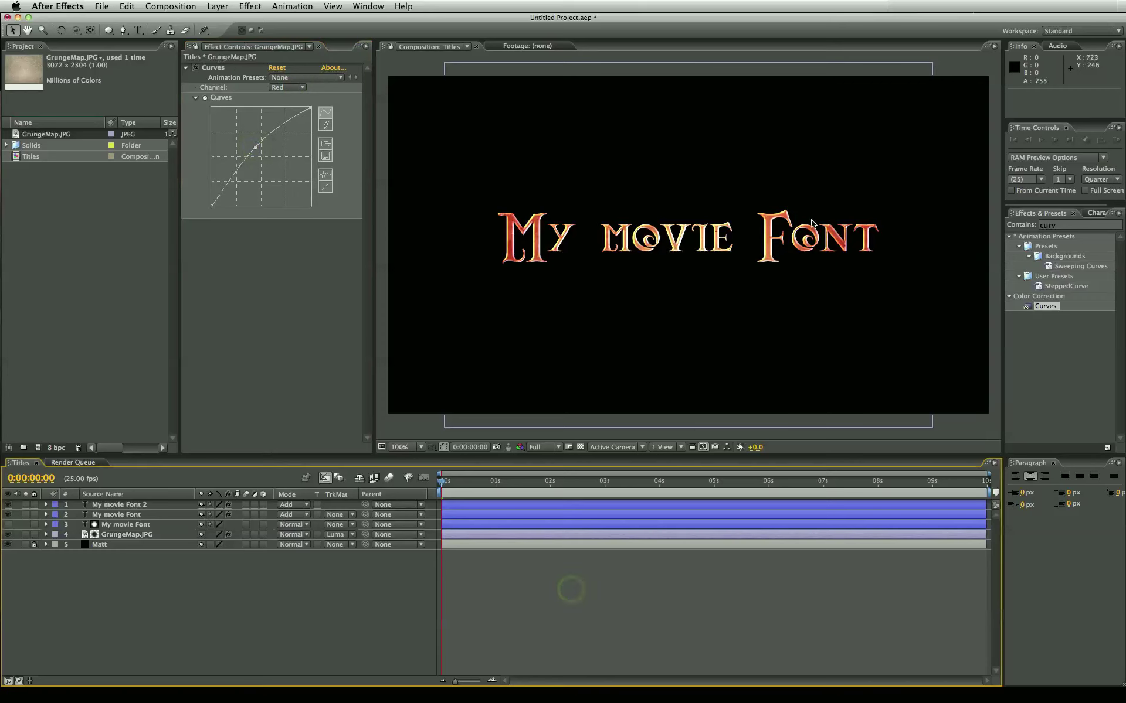
click(286, 88)
click(285, 96)
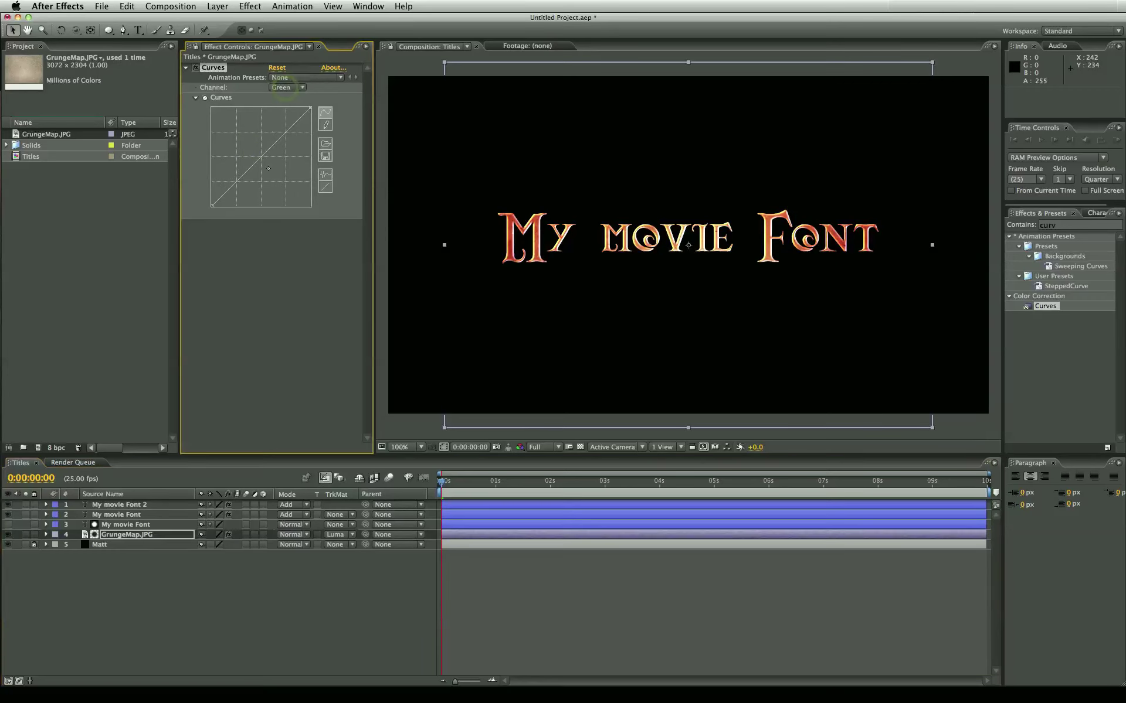
drag(261, 157, 258, 156)
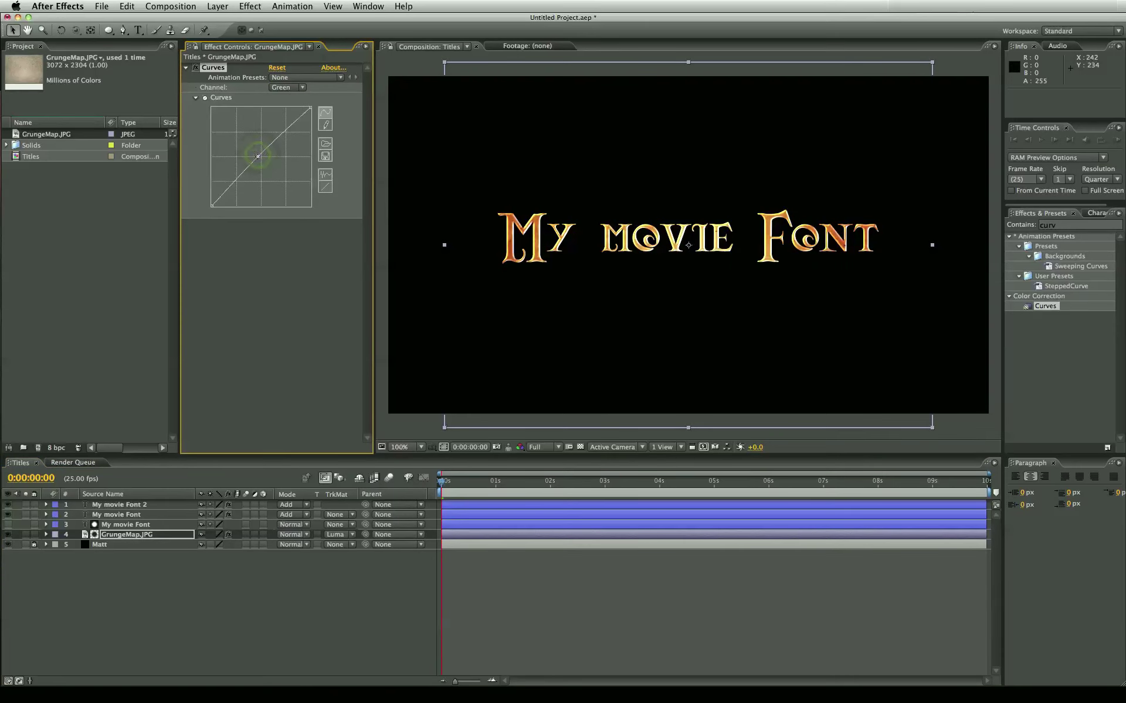
click(617, 604)
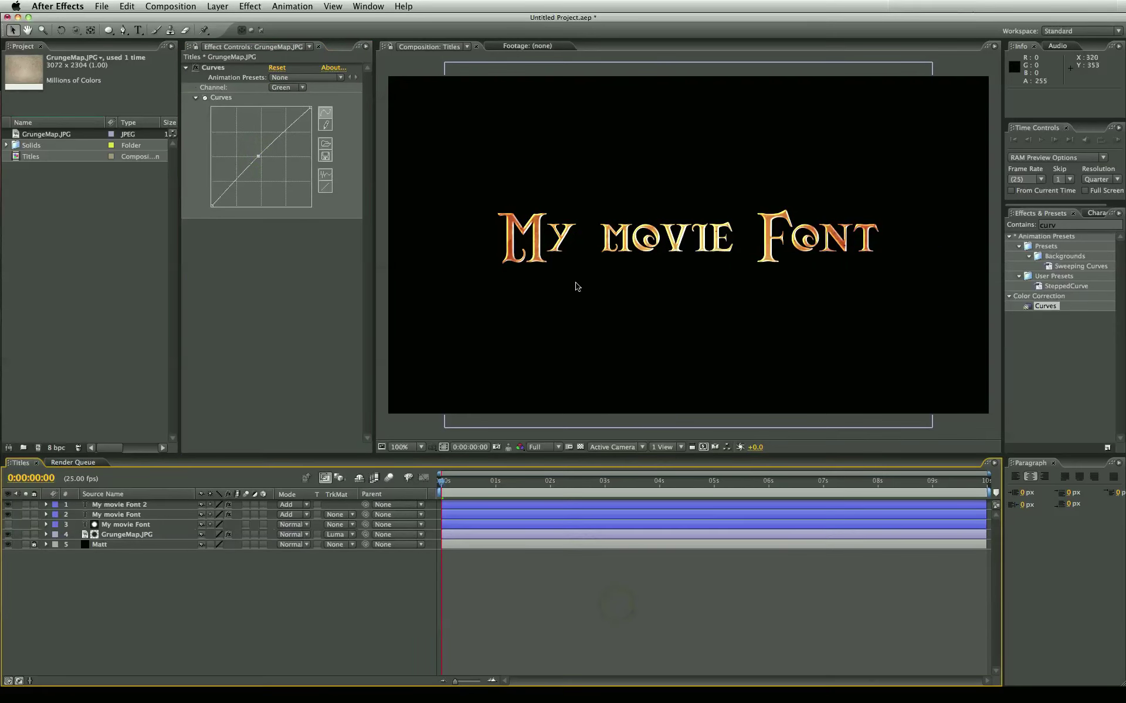
Move both bevelled My movie Font layers above the textured text, try a different Bevel Alpha light angle, and undo both changes.
click(132, 515)
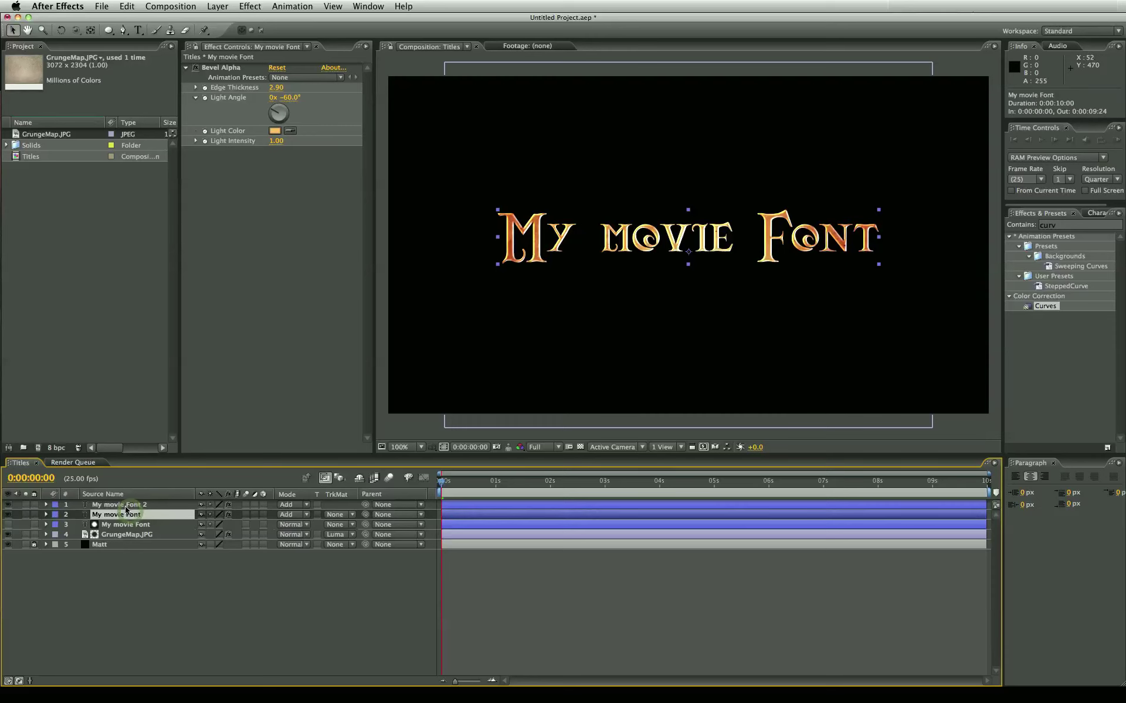
click(498, 639)
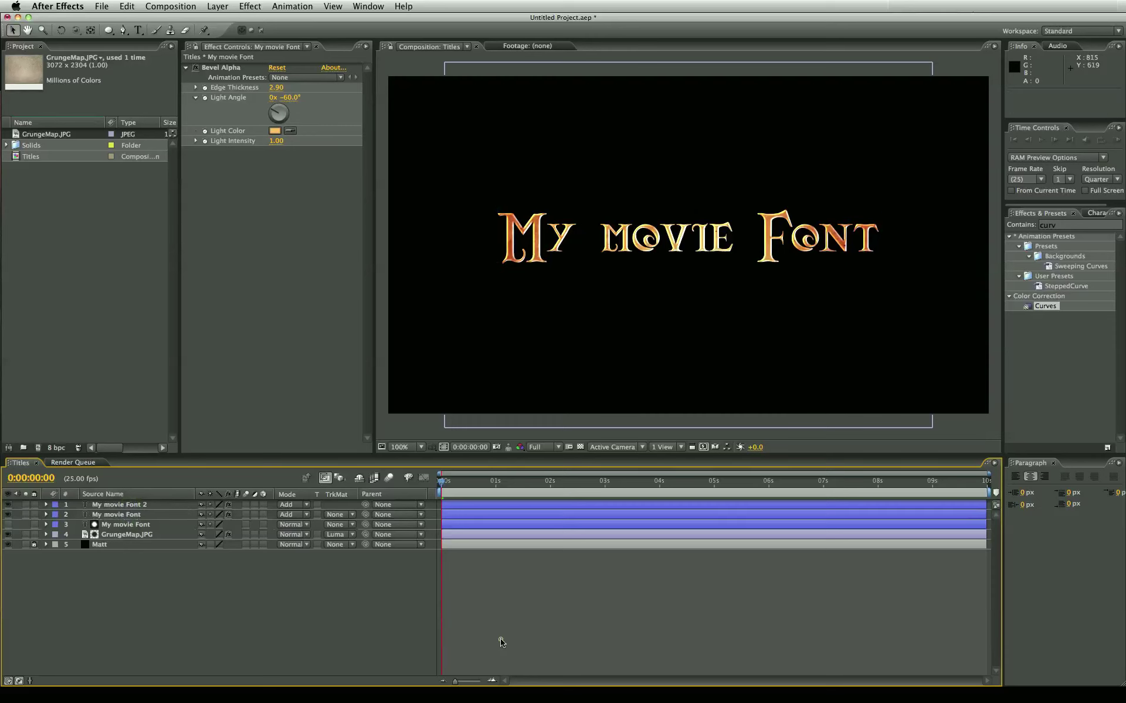
click(120, 514)
shift+click(130, 506)
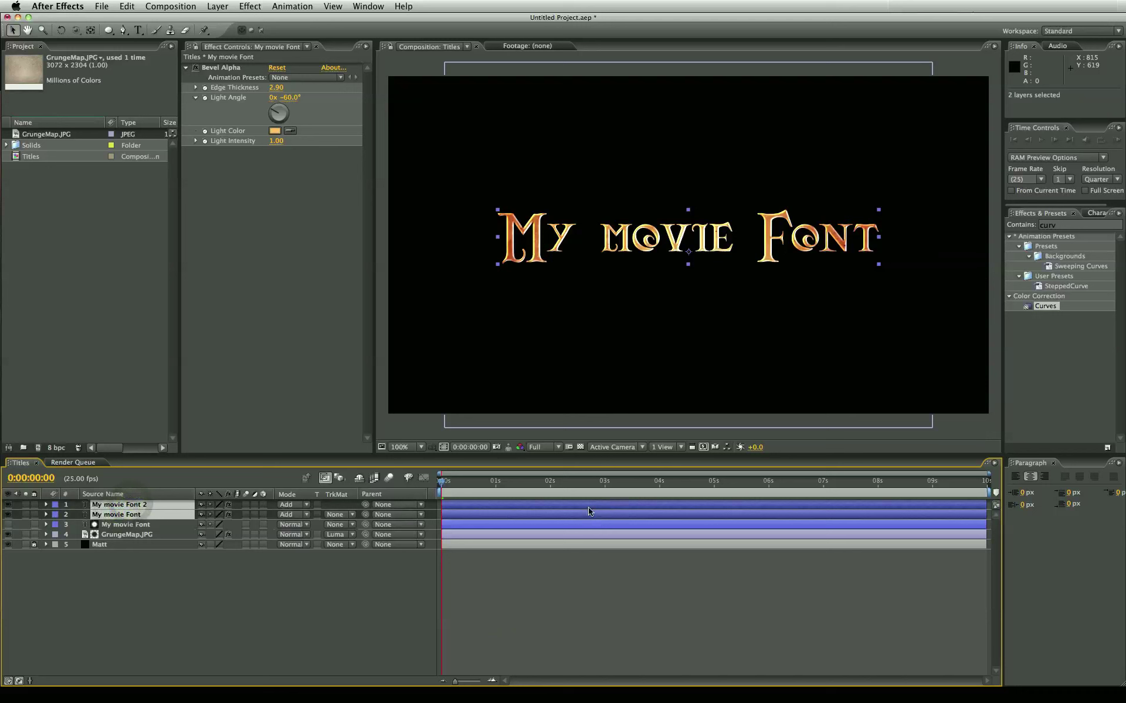
drag(588, 259, 592, 251)
drag(627, 211, 640, 145)
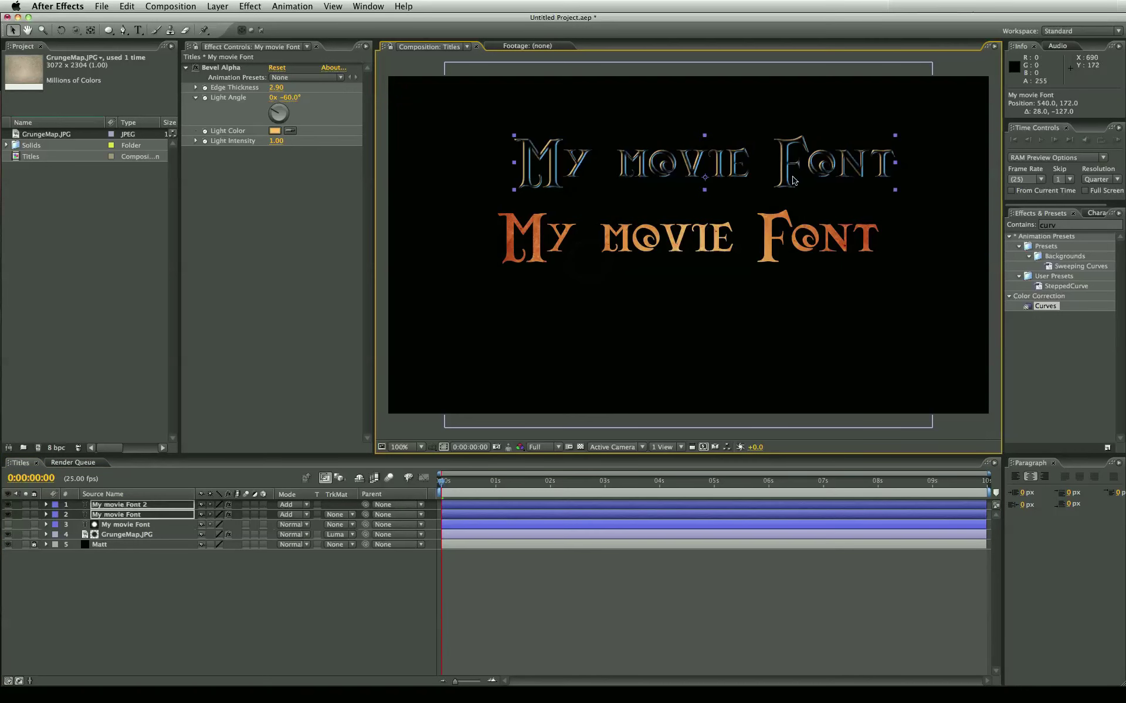
drag(288, 99, 319, 98)
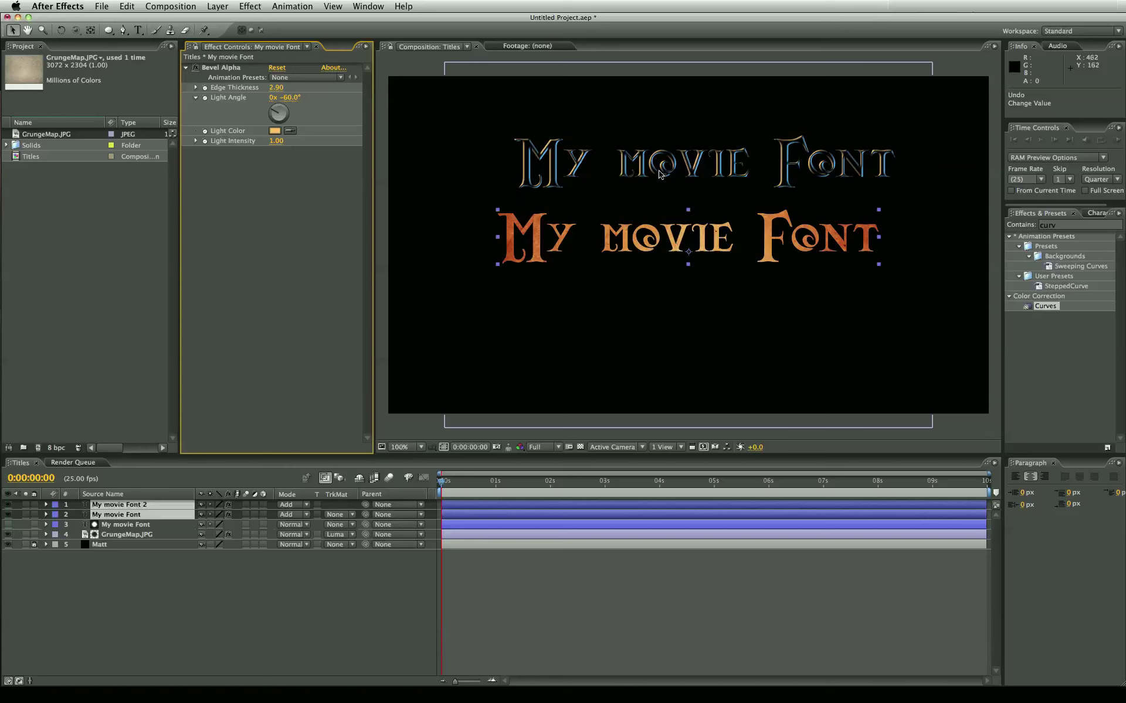
key(super+z)
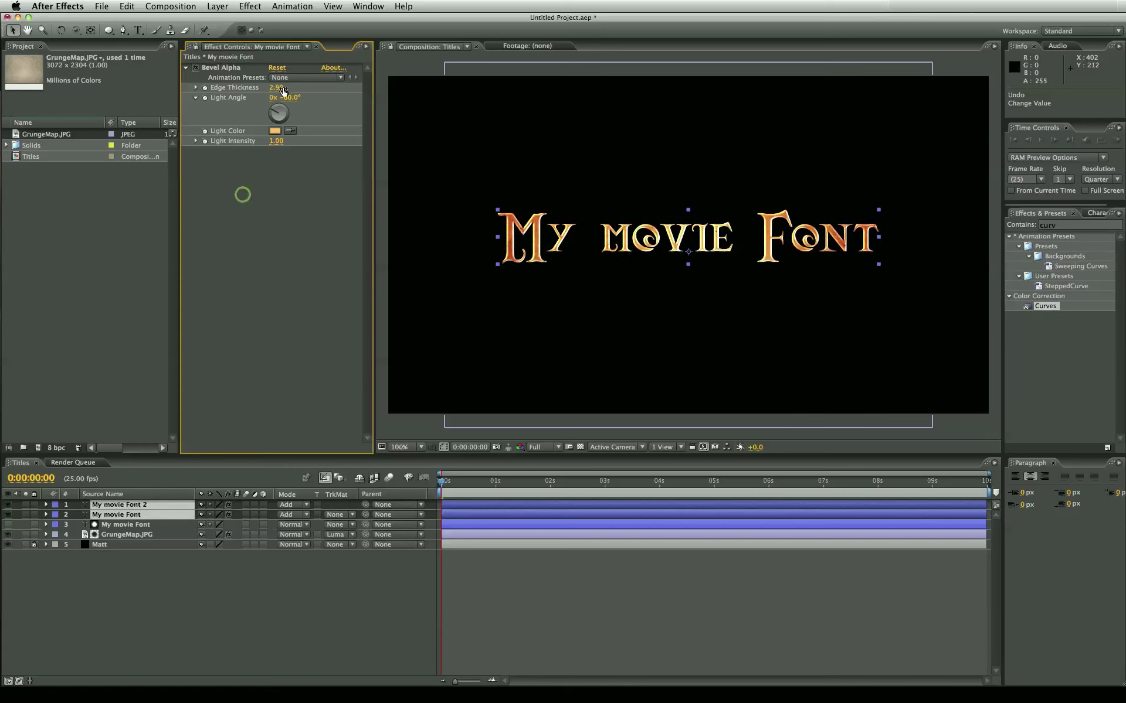
Set the Bevel Alpha edge thickness to 5.50 on the My movie Font layer and 5.10 on My movie Font 2.
drag(276, 87, 287, 84)
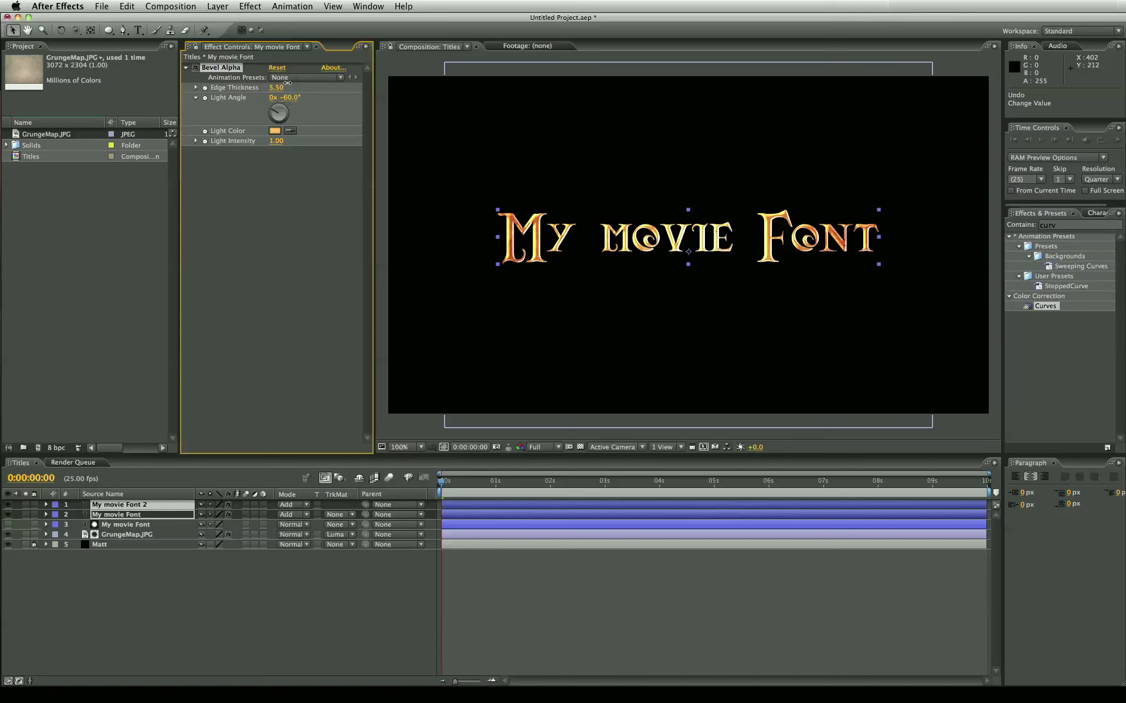
click(483, 522)
click(507, 507)
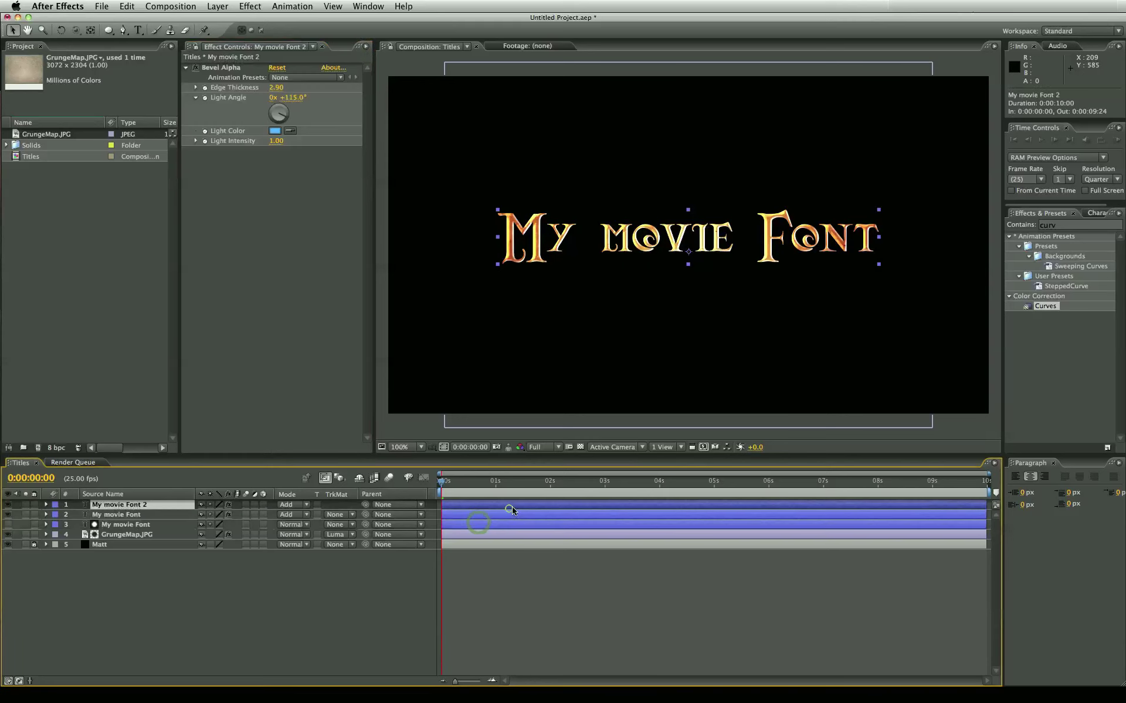
drag(279, 87, 283, 87)
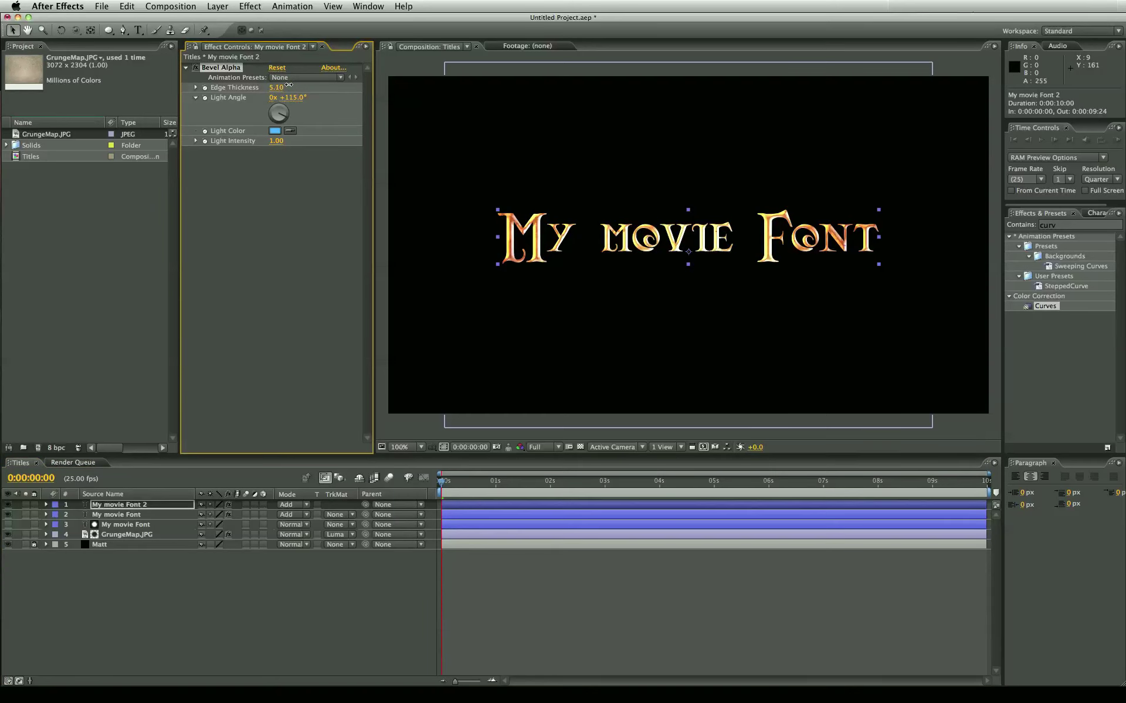
click(701, 608)
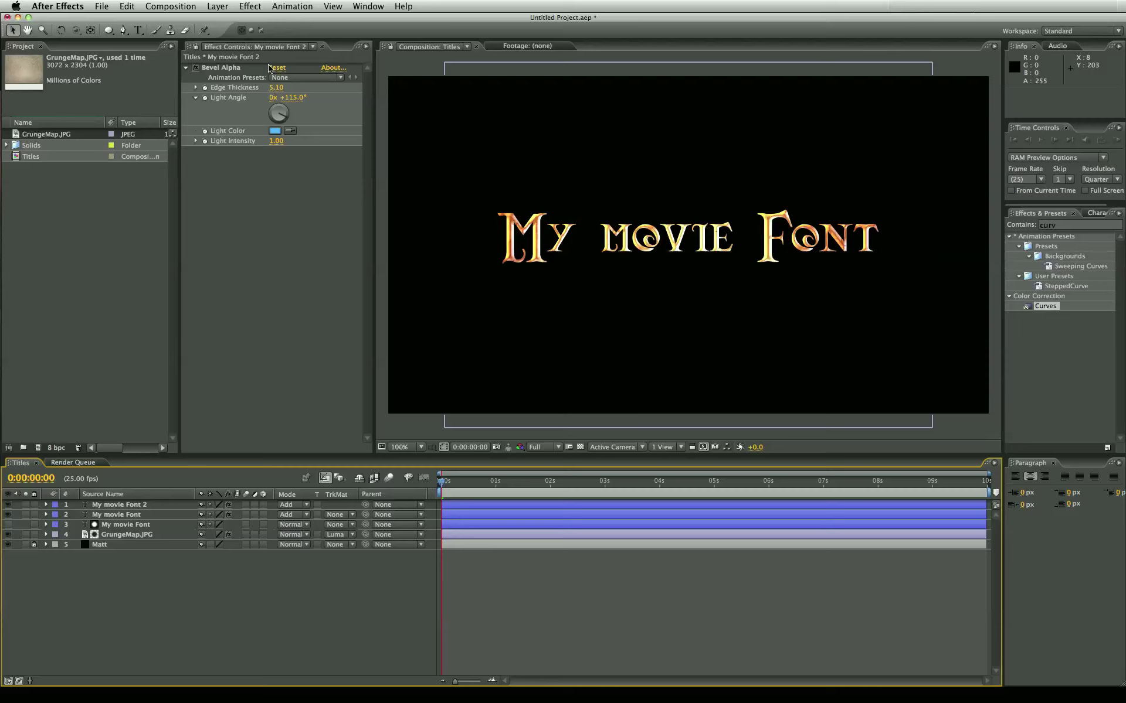
click(122, 515)
click(117, 506)
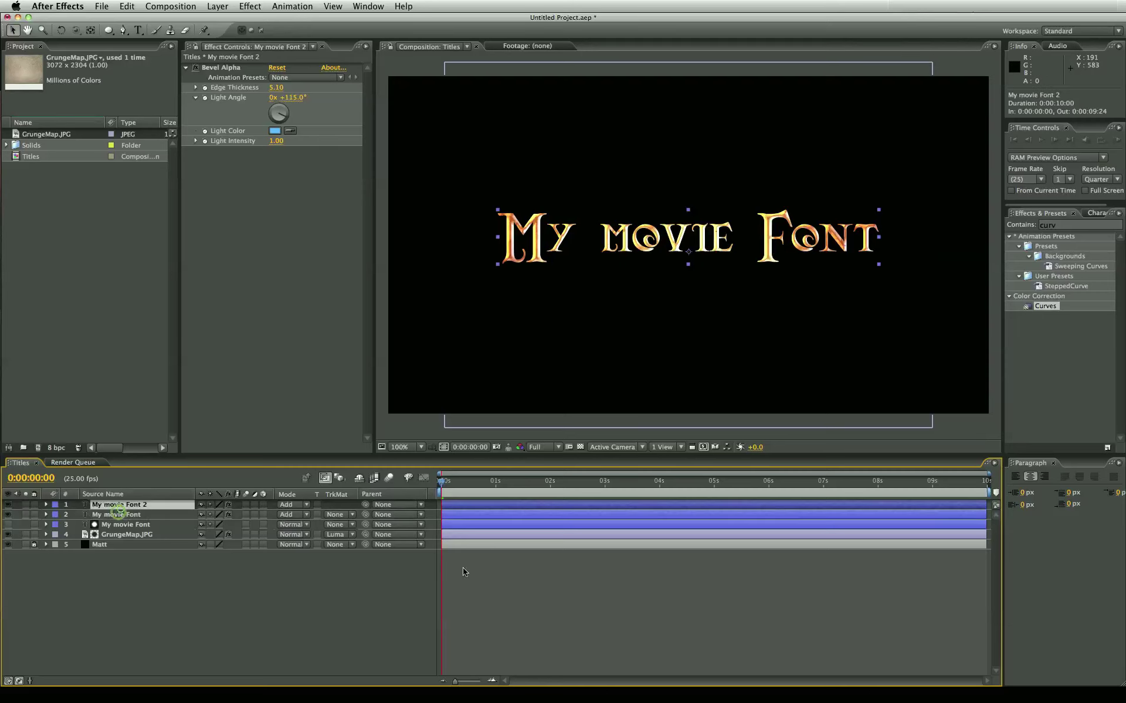
click(595, 612)
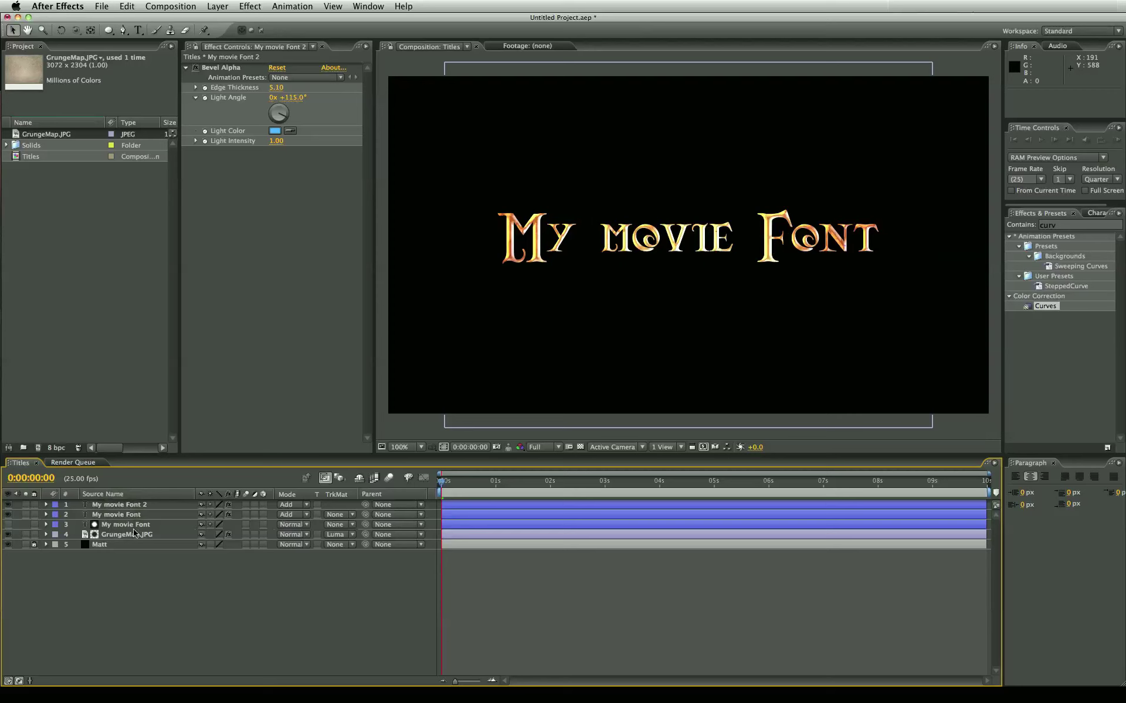
click(124, 536)
click(84, 214)
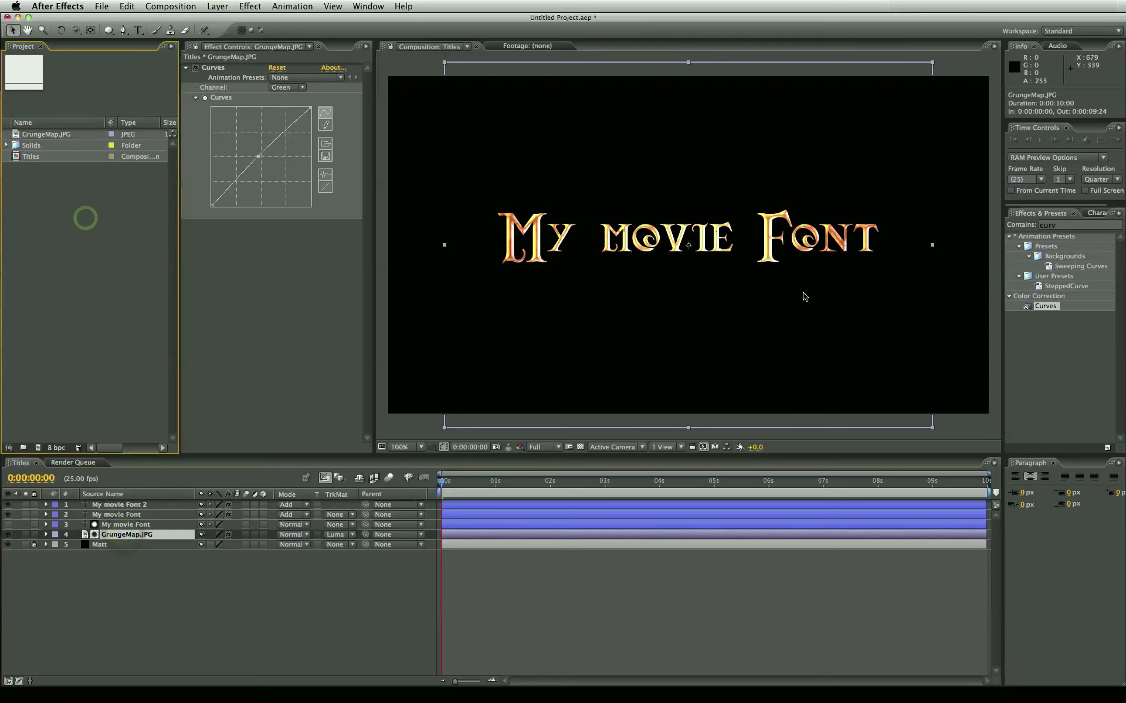
Create an orange 1024 x 576 pixel solid and place it directly above the Matt layer.
click(578, 589)
key(ctrl+y)
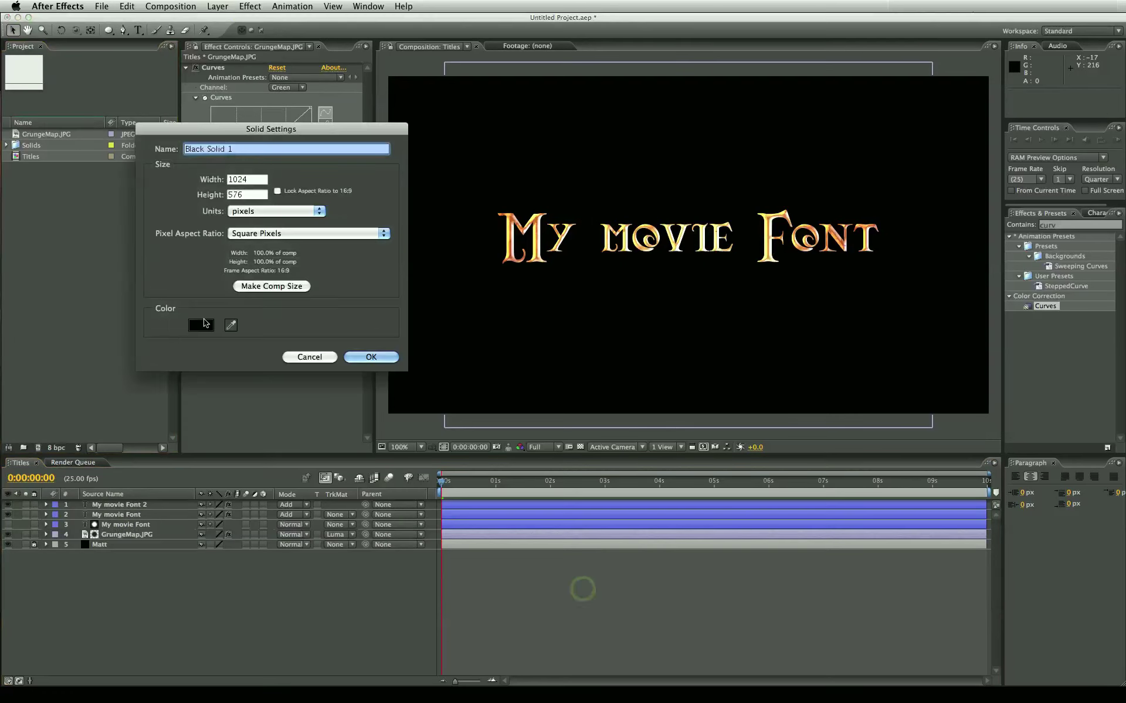
click(197, 327)
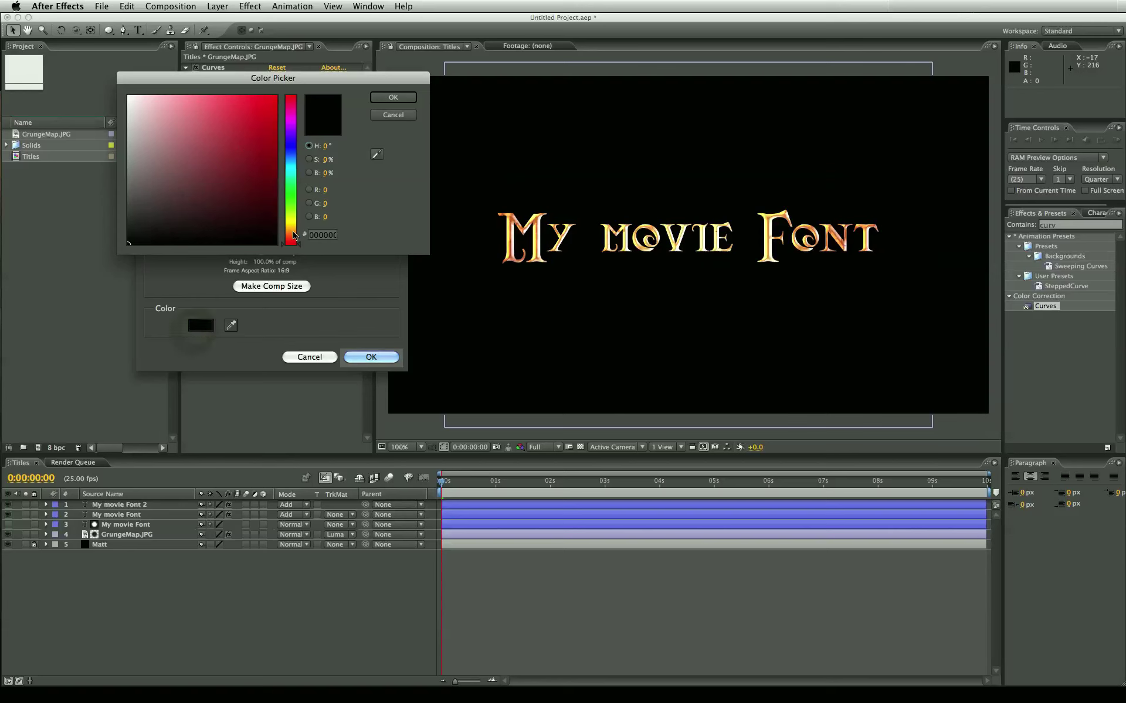
click(293, 233)
click(255, 209)
key(Return)
key(Return)
drag(118, 504, 123, 550)
Draw a large elliptical mask on the orange solid so that only a shallow arc along its lower edge remains.
key(comma)
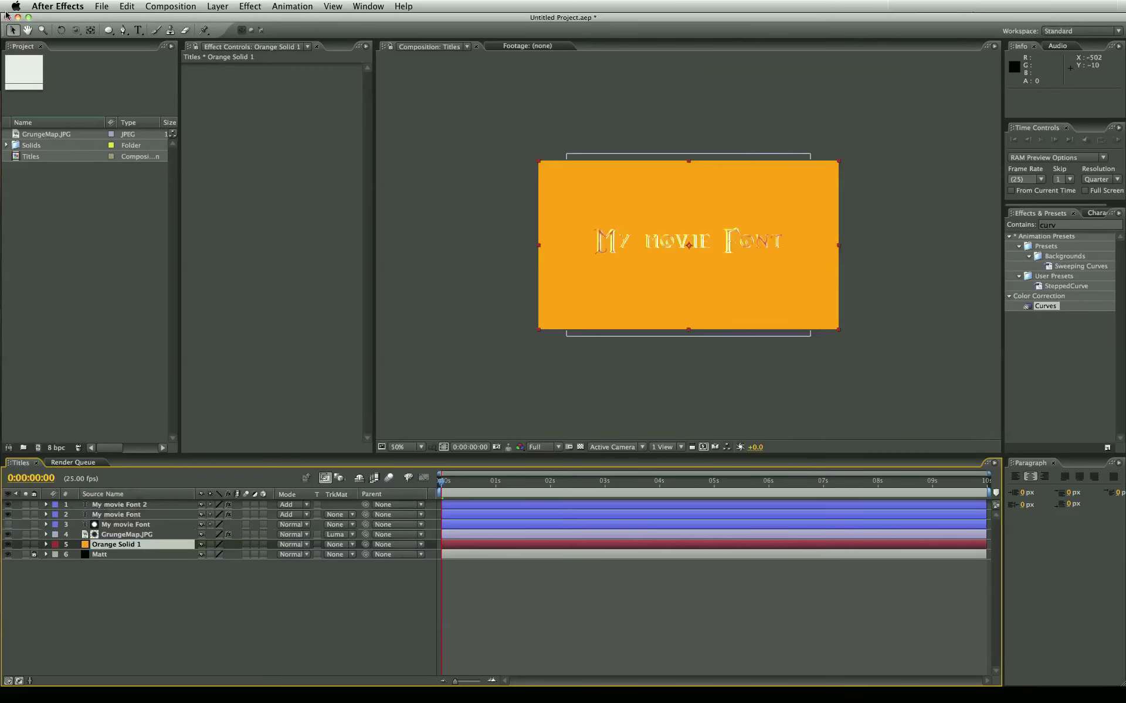
key(comma)
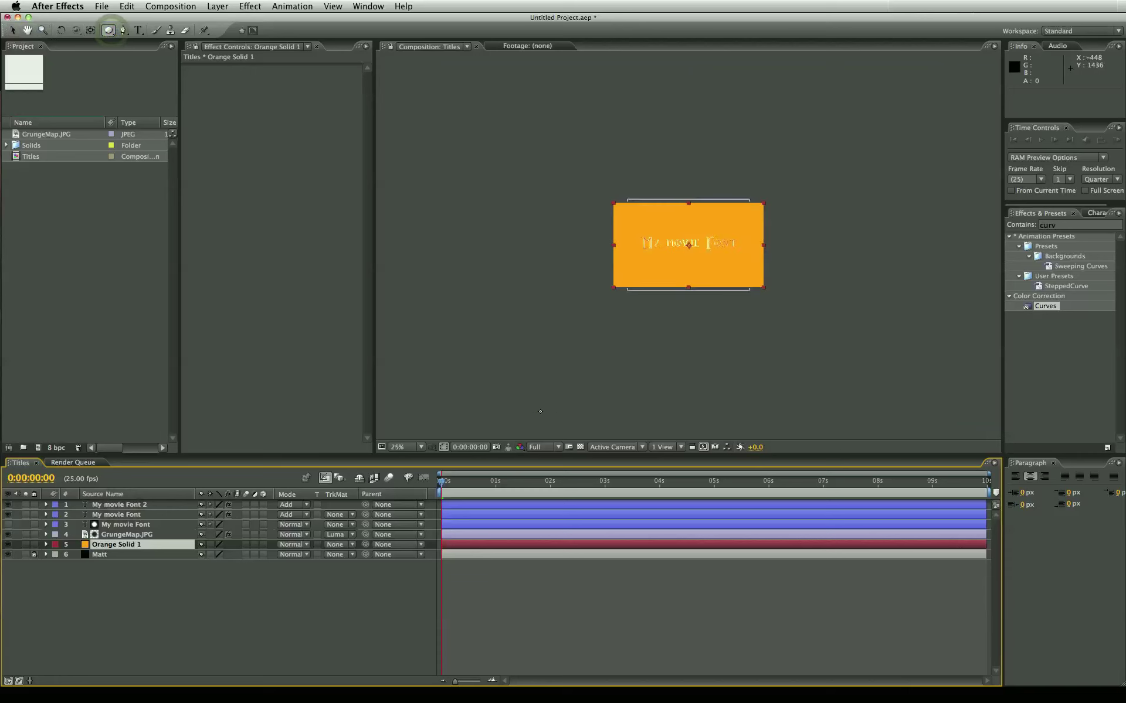
drag(819, 272, 543, 412)
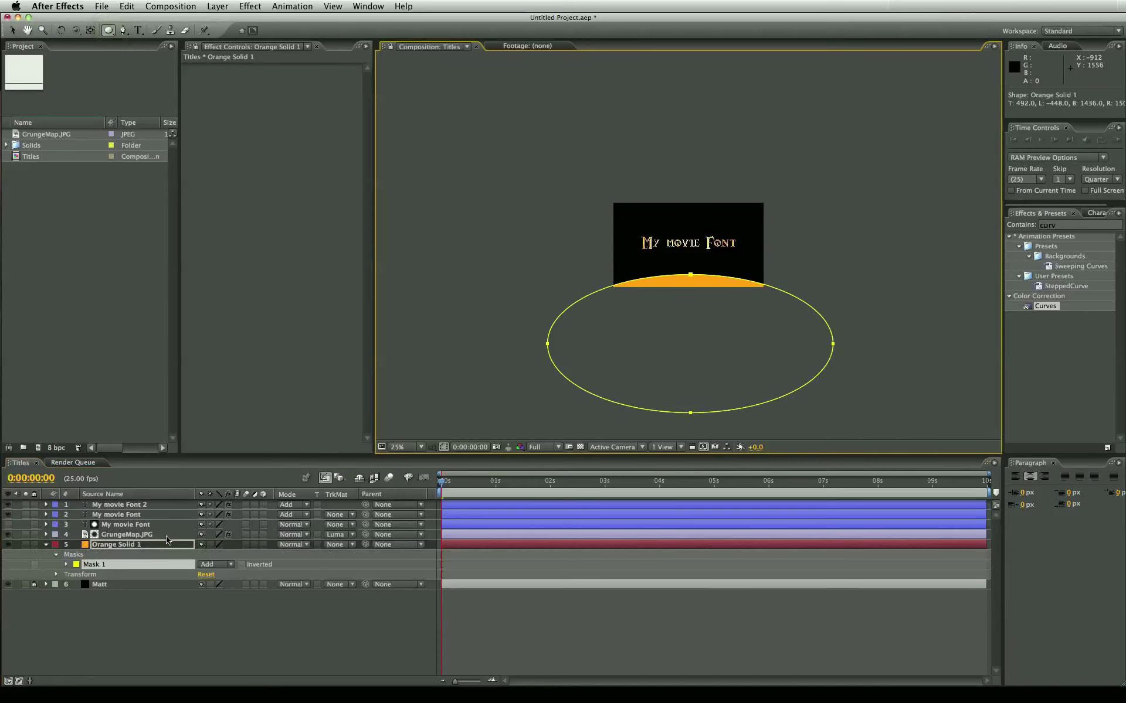
Feather the orange solid's elliptical mask by 552 pixels.
click(145, 547)
key(m)
key(m)
drag(225, 575, 592, 565)
Shift the orange solid's elliptical mask down below the frame and set its feather to 649 pixels.
key(v)
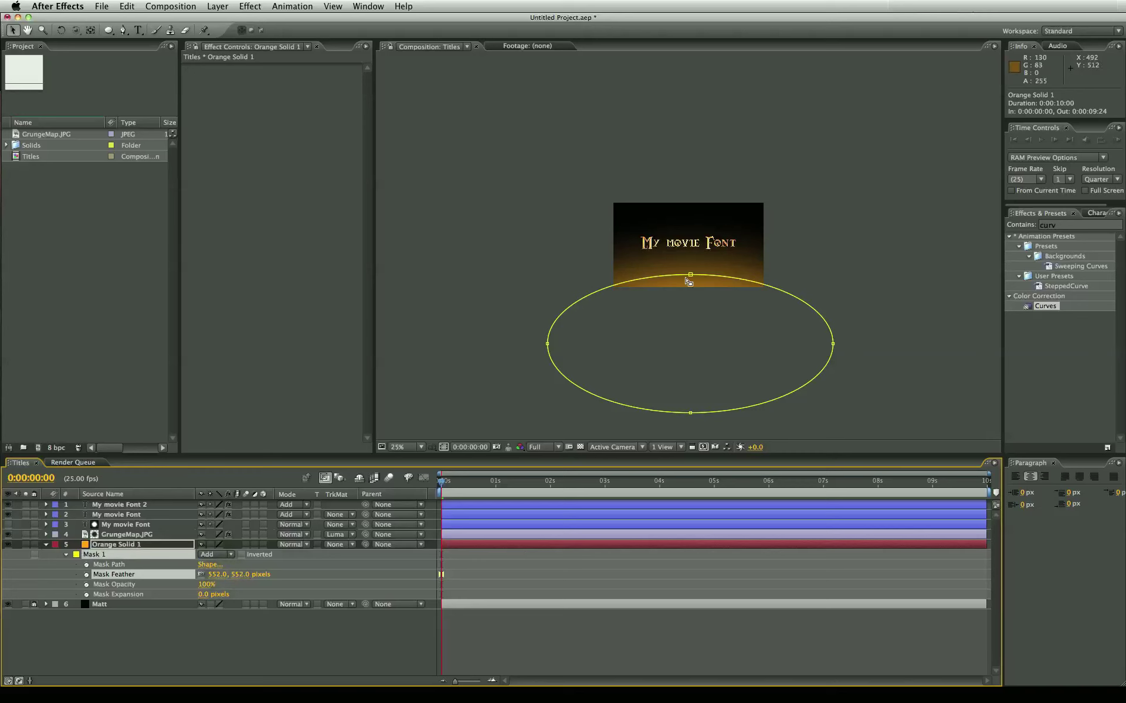
click(690, 275)
drag(690, 279, 692, 301)
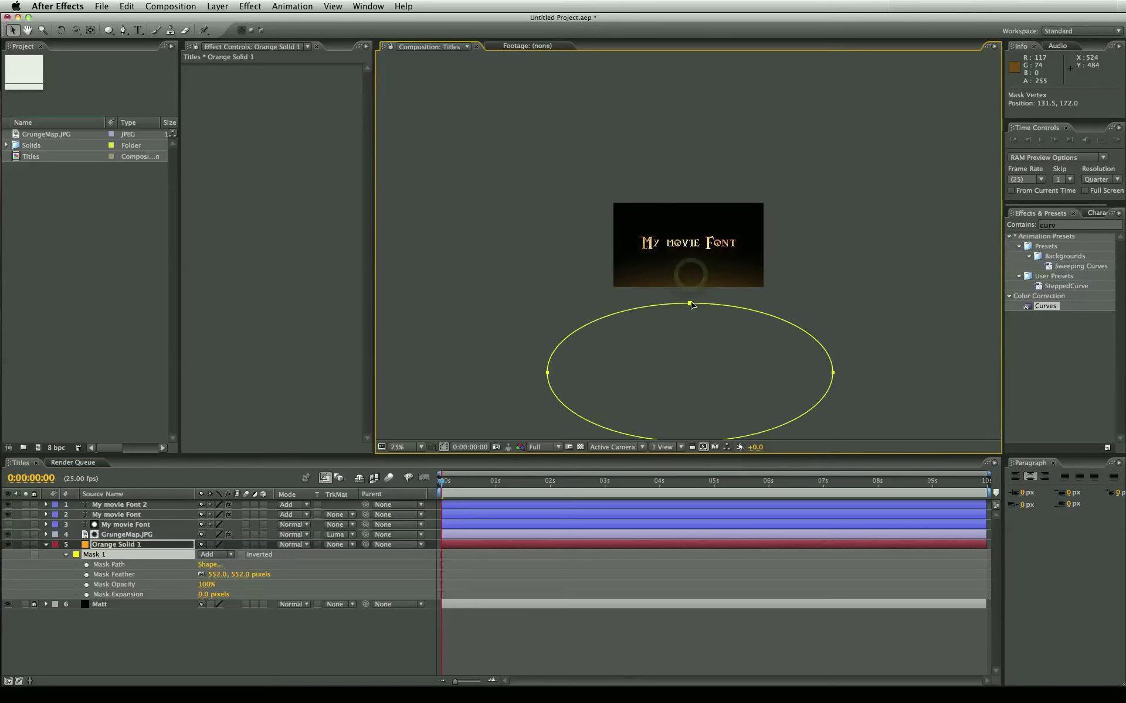
click(871, 253)
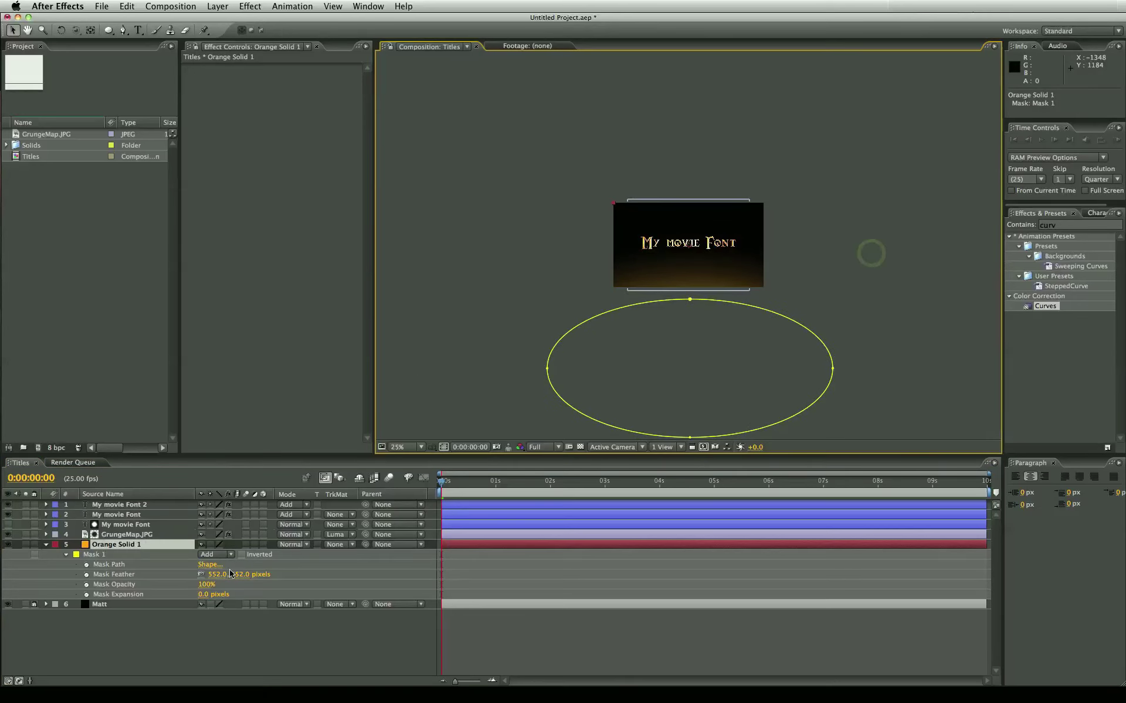
drag(244, 575, 269, 575)
click(558, 577)
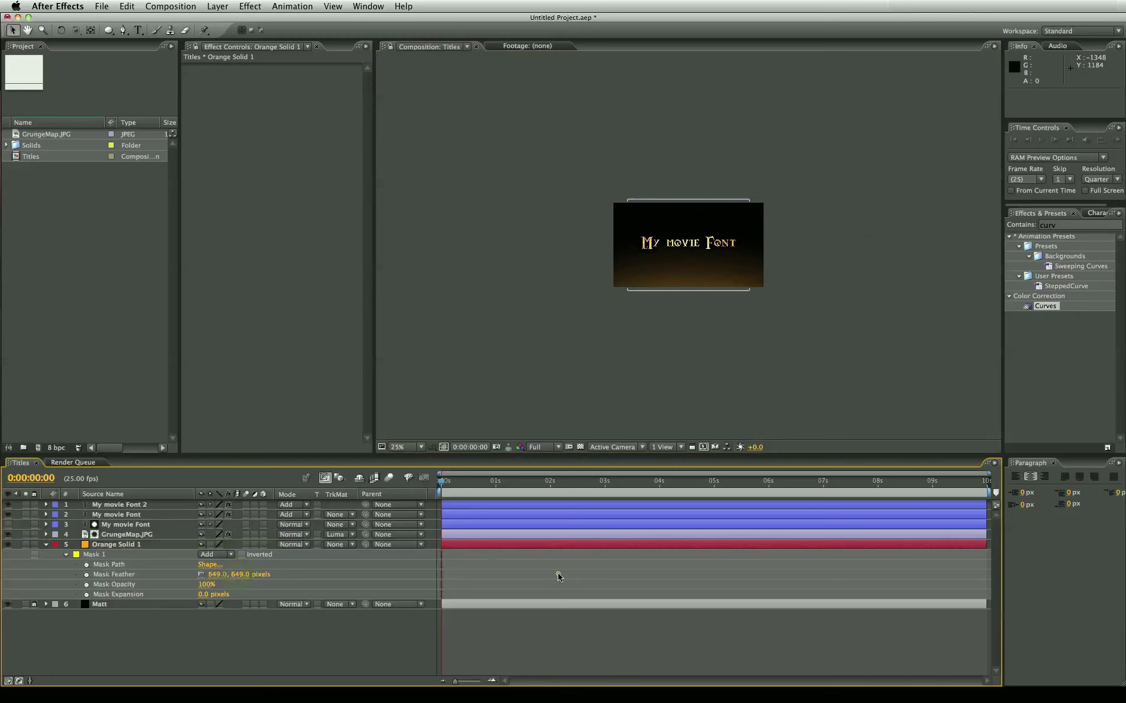
Duplicate the orange solid and move the copy's elliptical mask up above the frame.
click(494, 549)
key(ctrl+d)
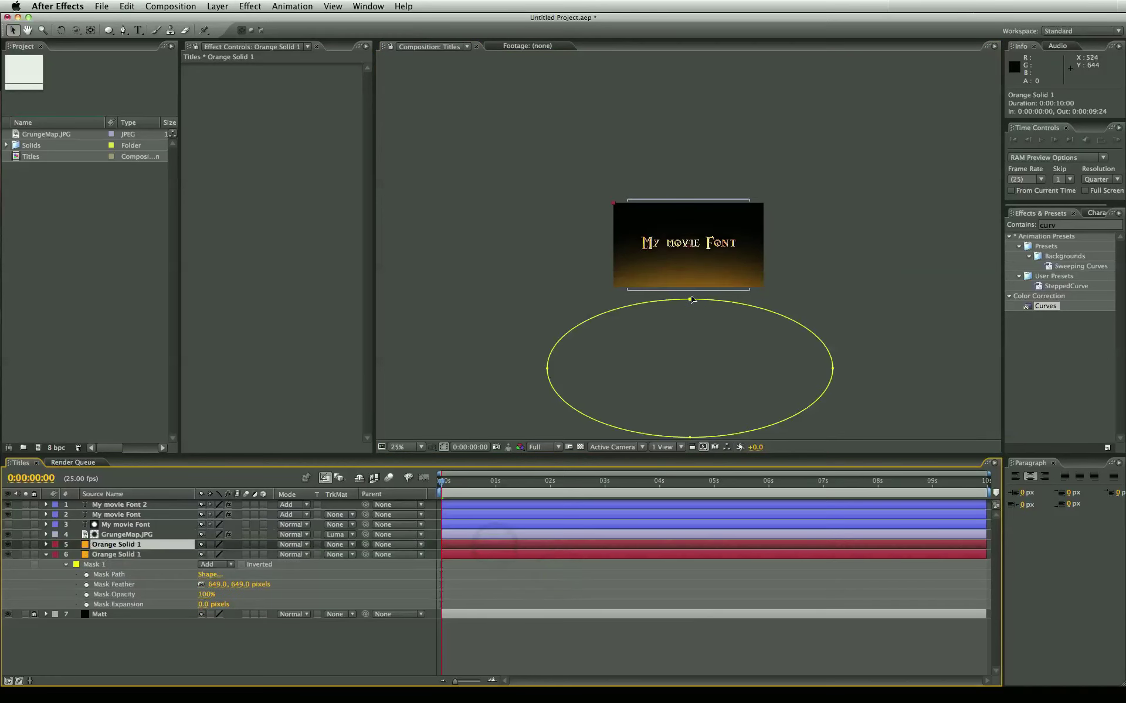
click(692, 300)
key(ctrl+a)
click(503, 587)
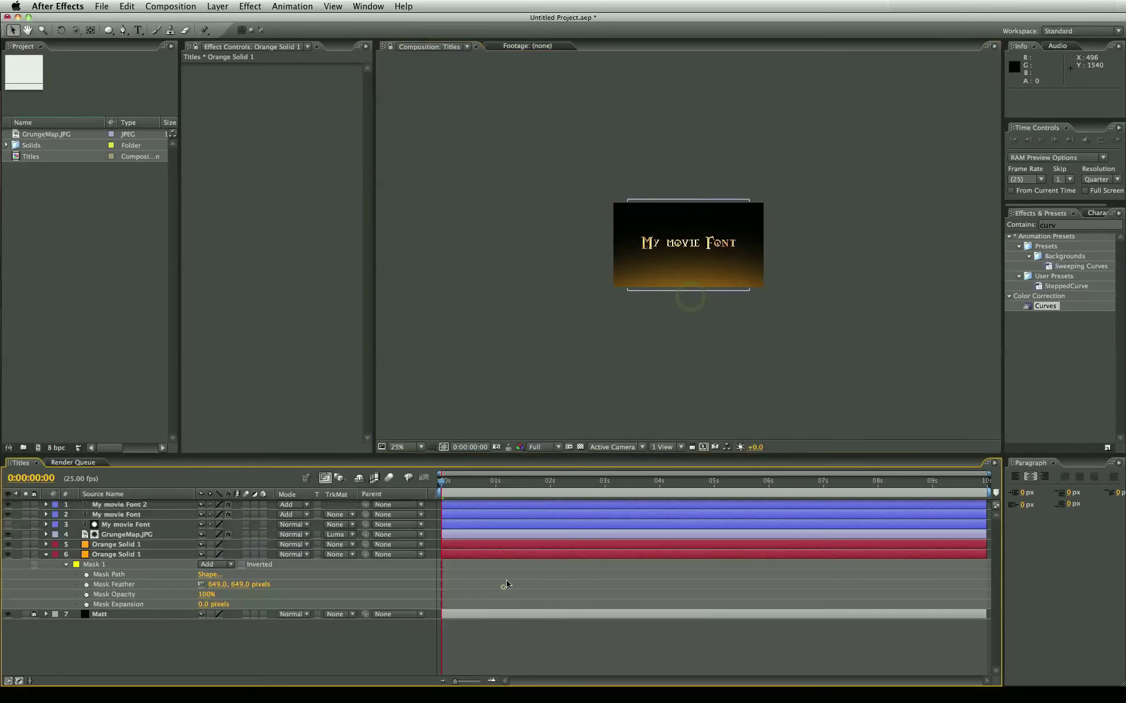
click(140, 545)
click(690, 301)
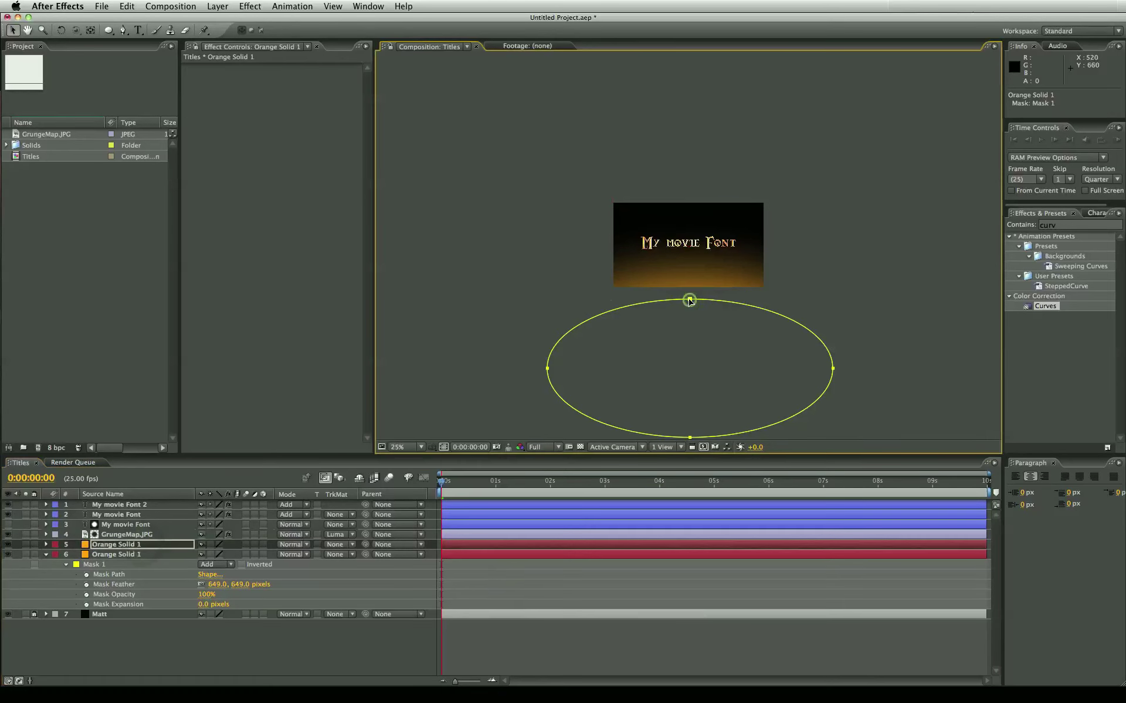
drag(690, 301, 690, 50)
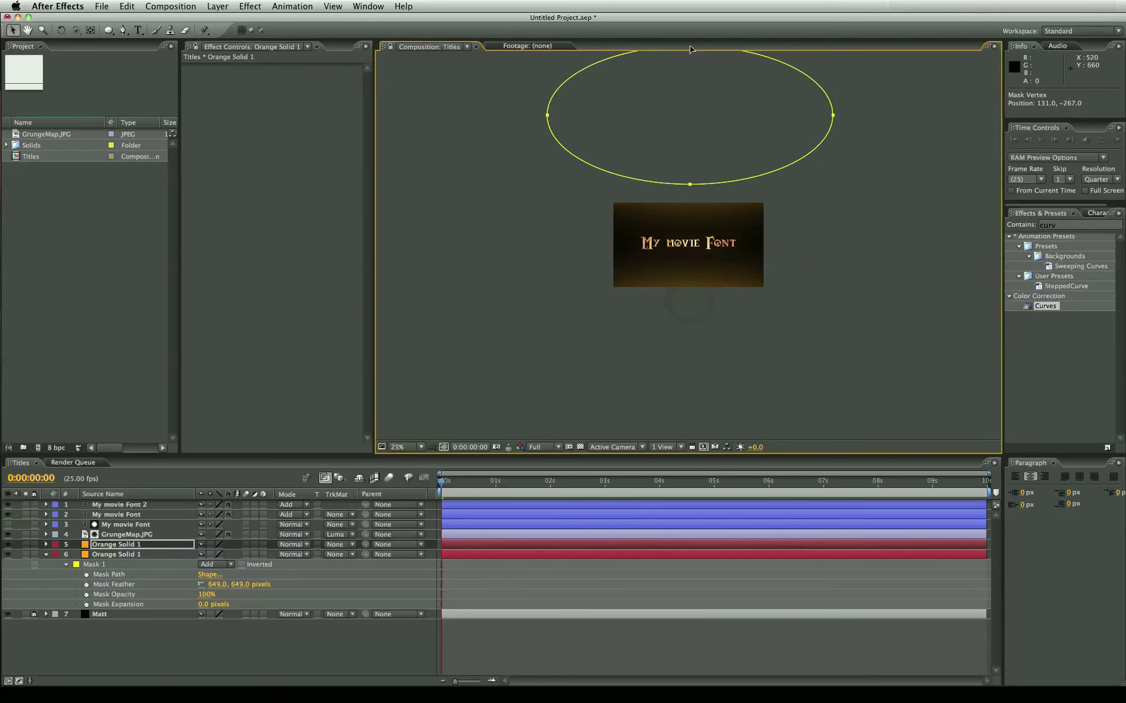
Change the duplicated solid's colour to royal blue as a new solid, giving the frame a blue glow from above.
click(116, 535)
click(113, 544)
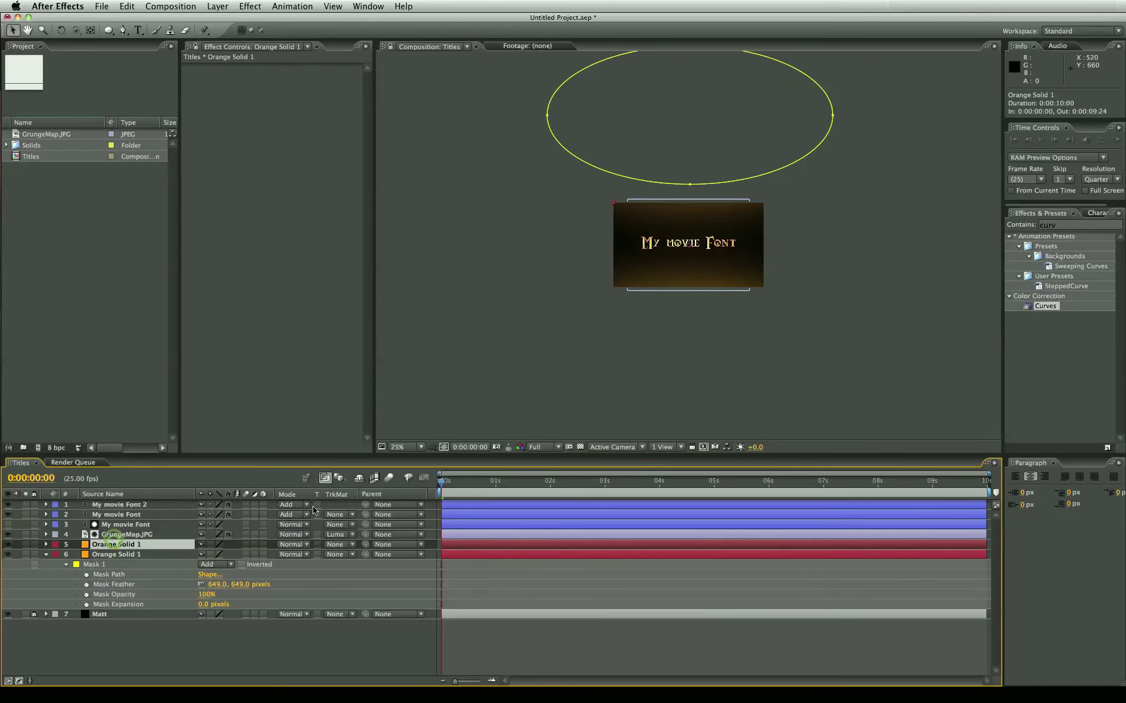
key(super+shift+y)
click(191, 325)
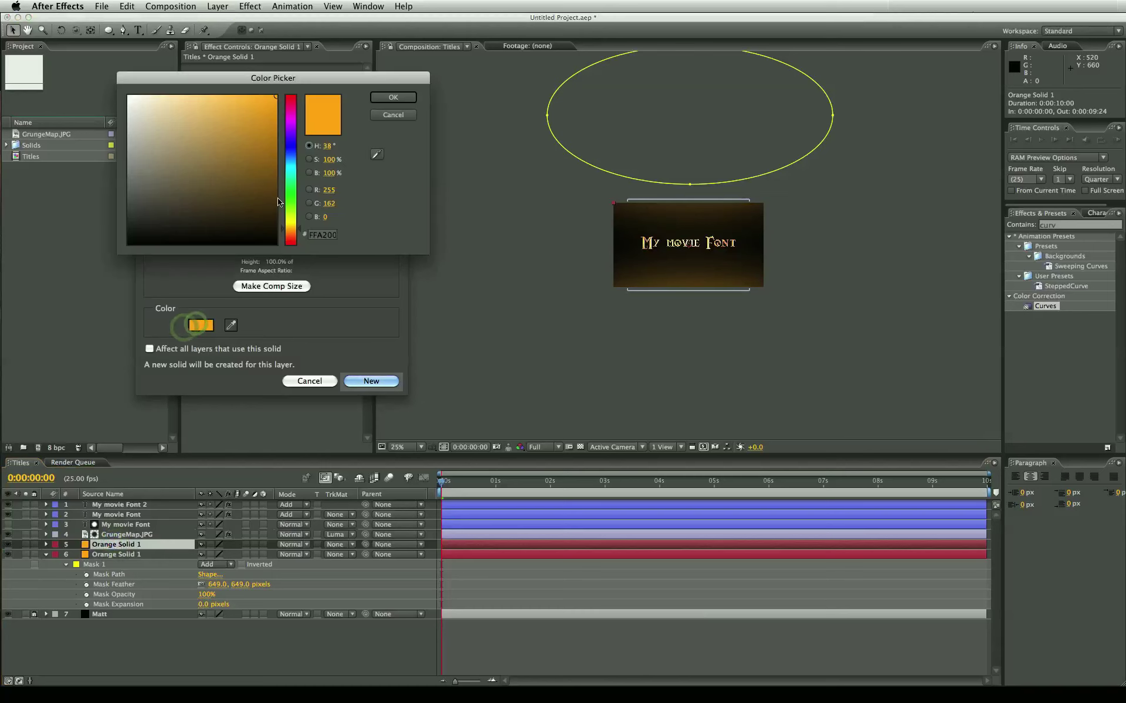
drag(278, 202, 290, 150)
key(Return)
key(Return)
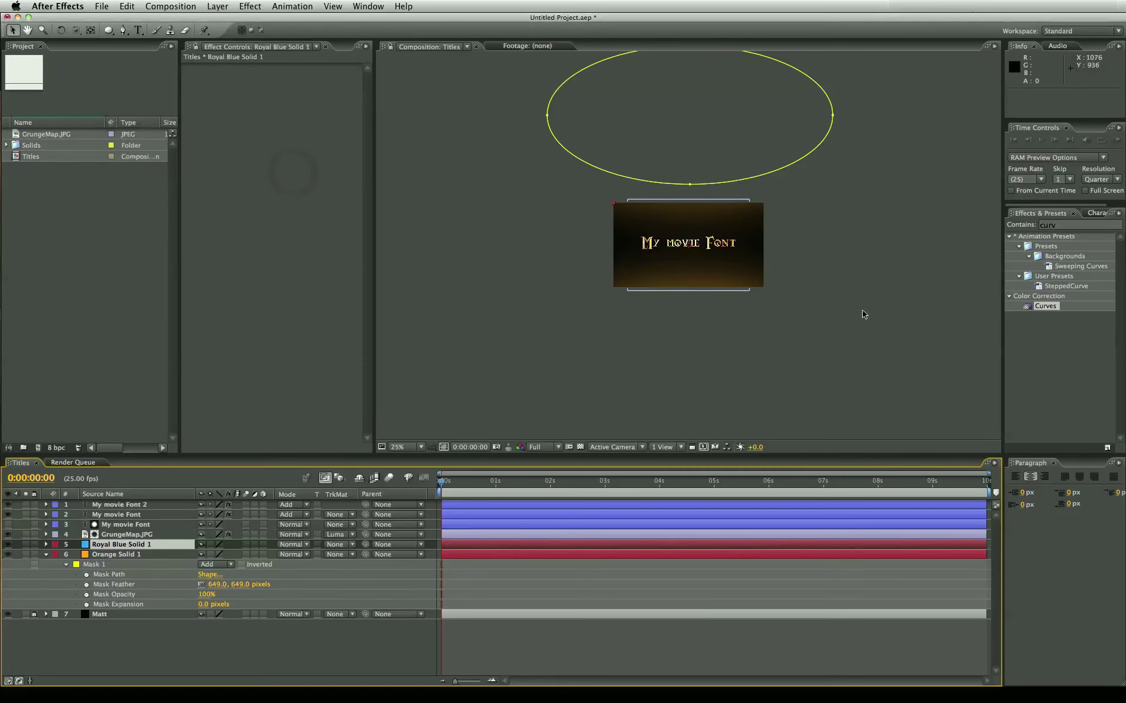
click(923, 286)
scroll(923, 286, up, 4)
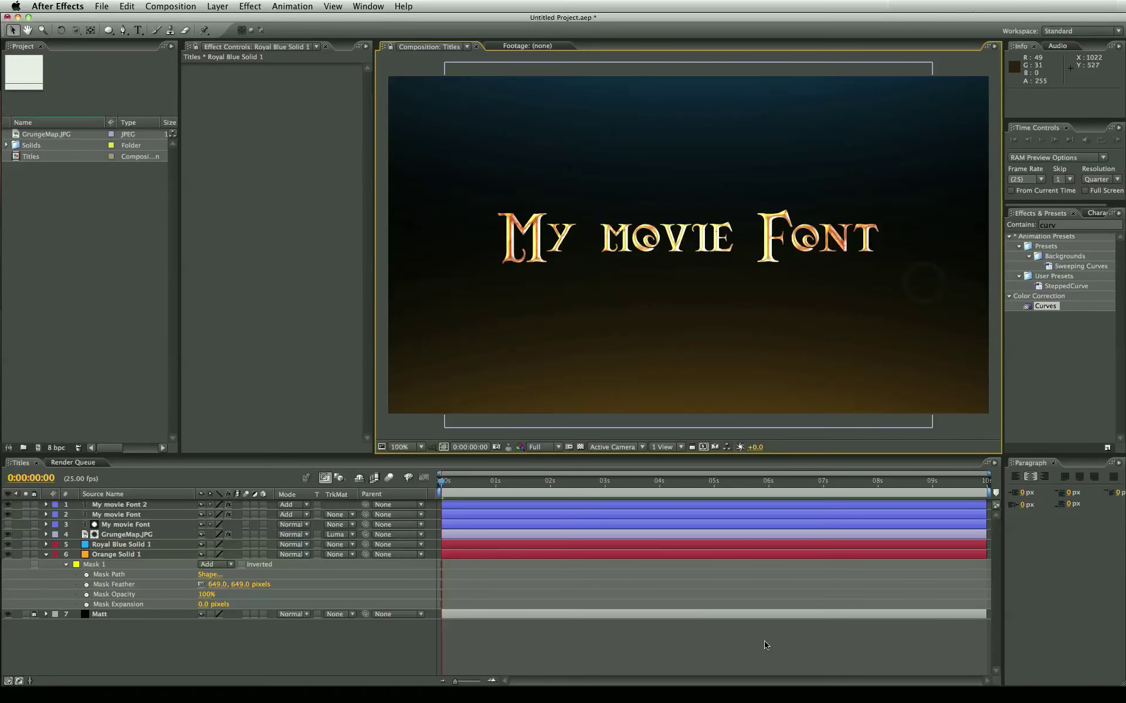
click(684, 598)
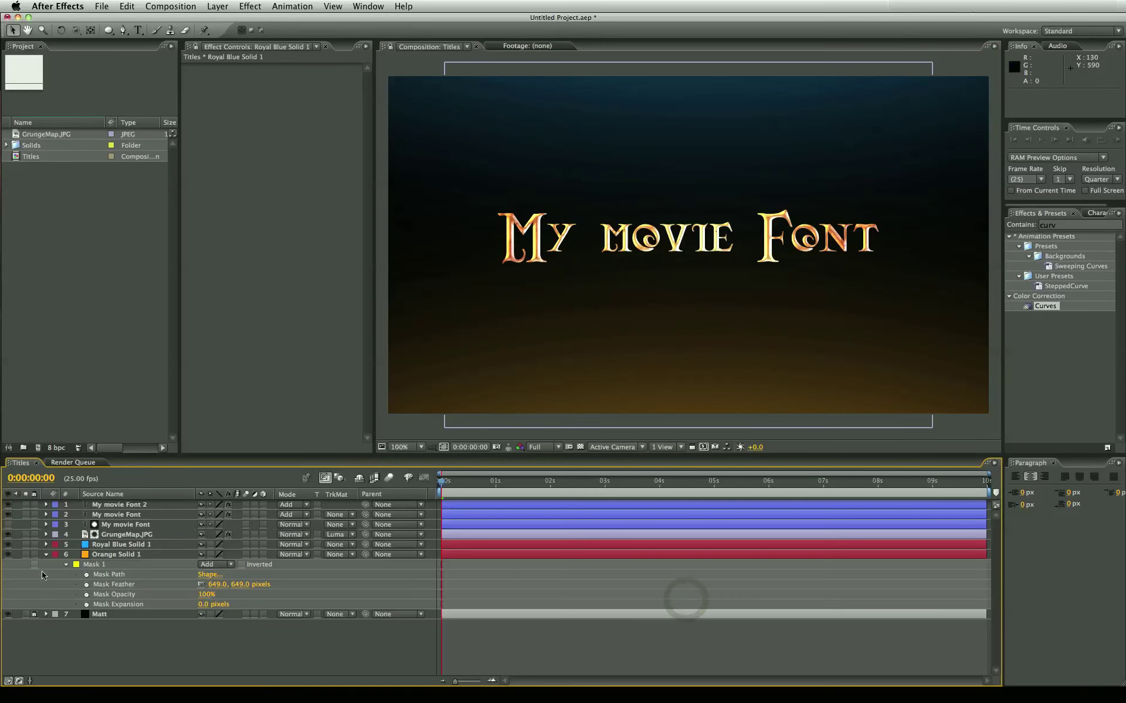
Set the label colour of the blue and orange solids to None and lock both layers.
click(117, 554)
shift+click(114, 544)
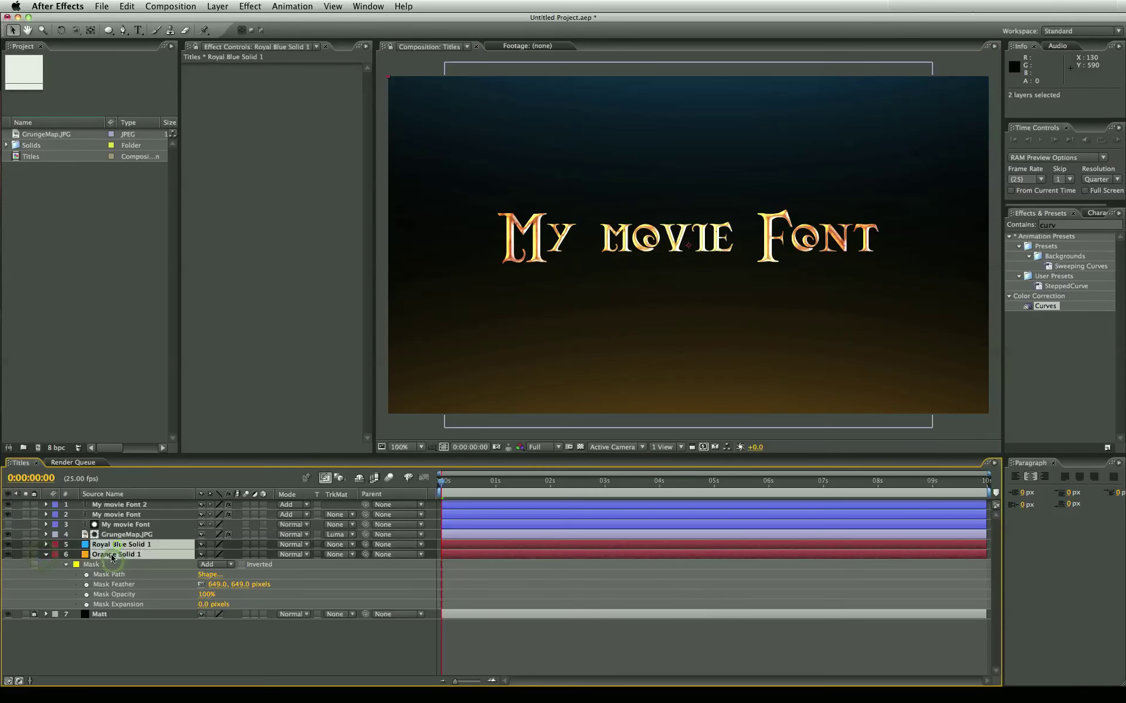
click(55, 554)
click(74, 515)
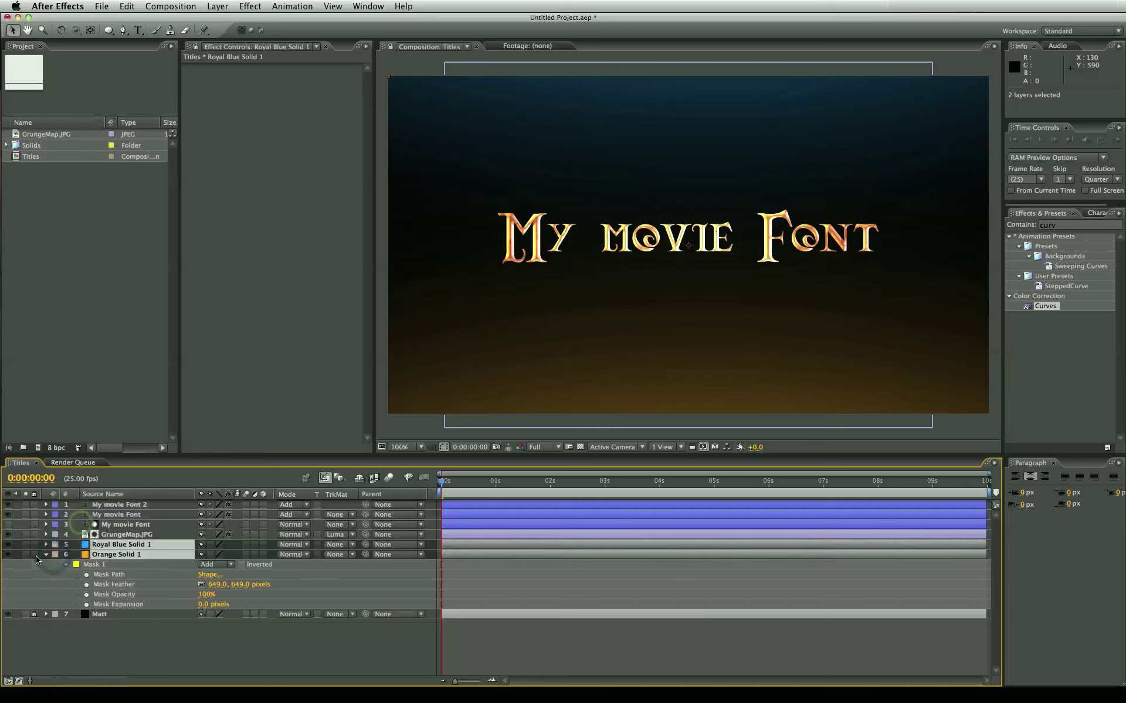
click(46, 554)
drag(34, 565, 34, 545)
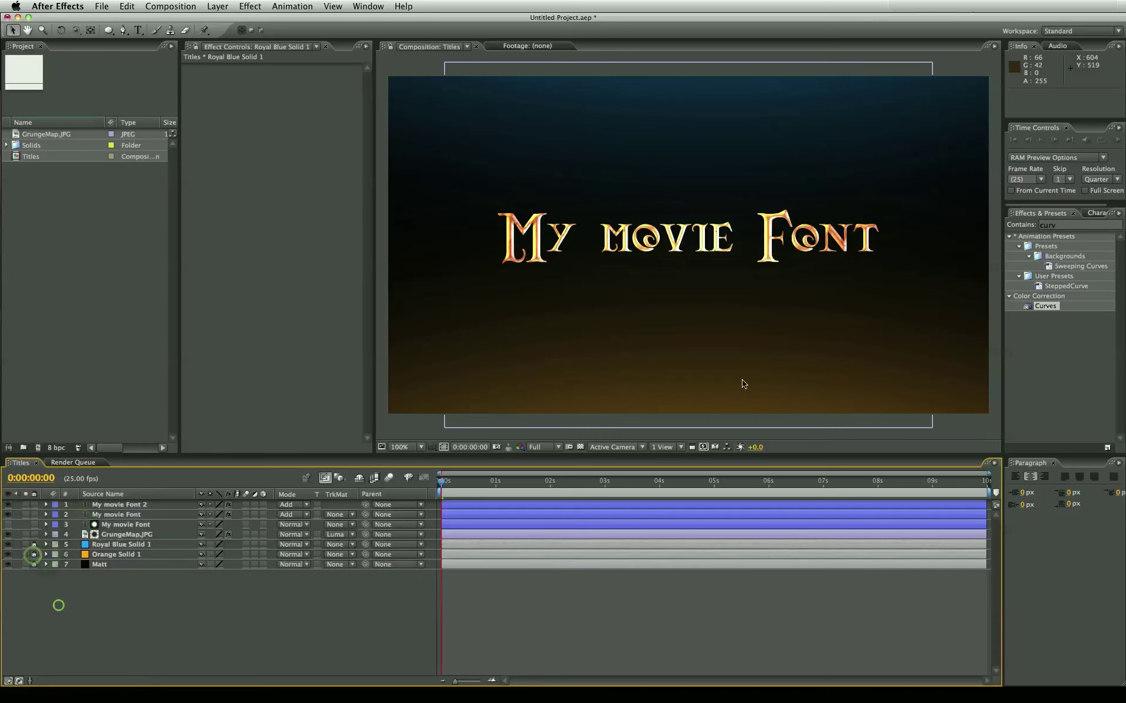
click(59, 604)
Apply the Glow effect to the upper My movie Font layer and set its threshold to 44.7%.
click(129, 515)
click(1067, 225)
text(glow)
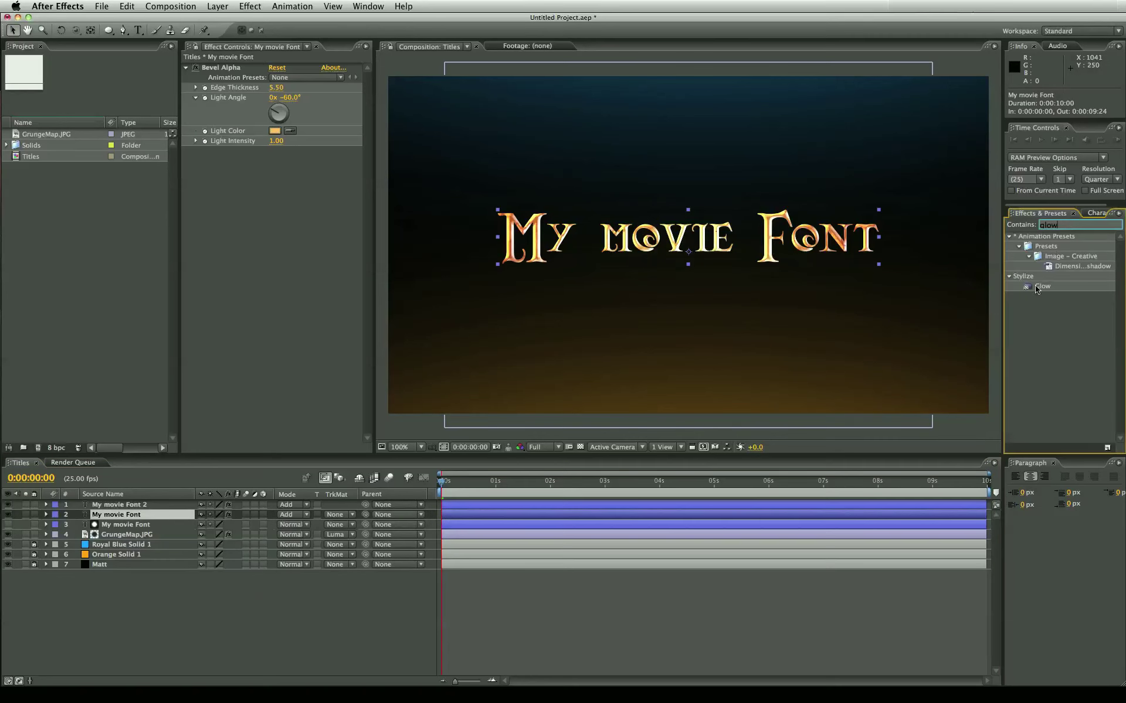
drag(1036, 288, 106, 519)
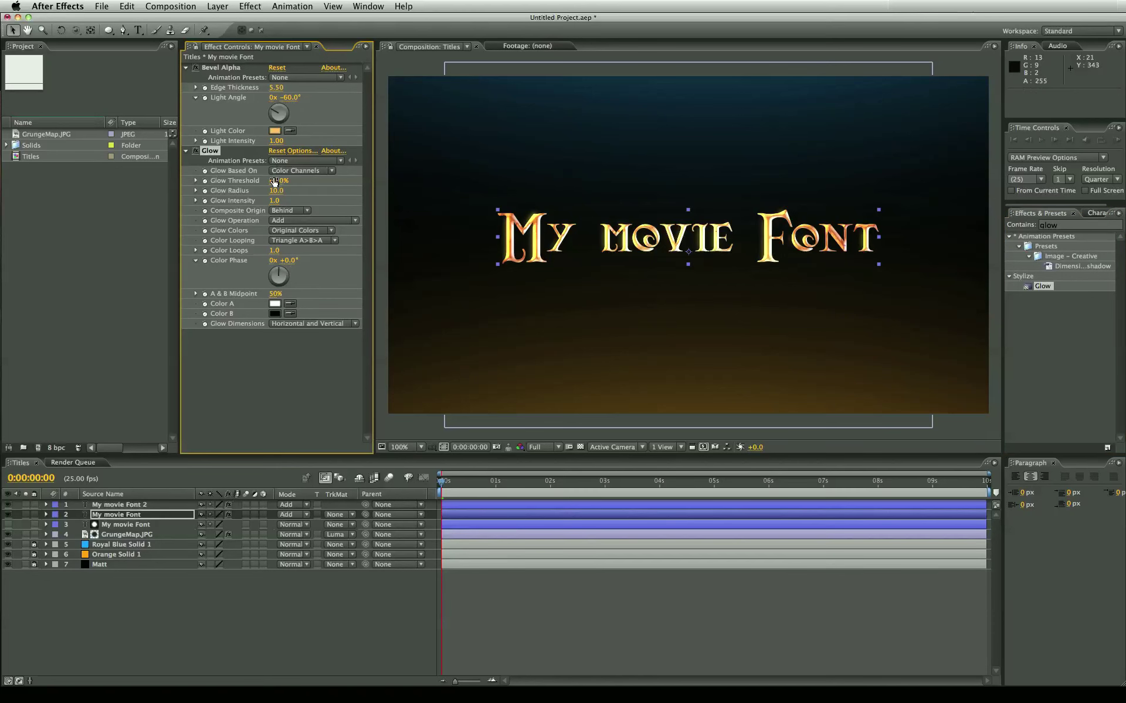
mouse_move(275, 181)
mouse_down()
mouse_move(255, 181)
mouse_move(287, 198)
mouse_move(272, 201)
mouse_up()
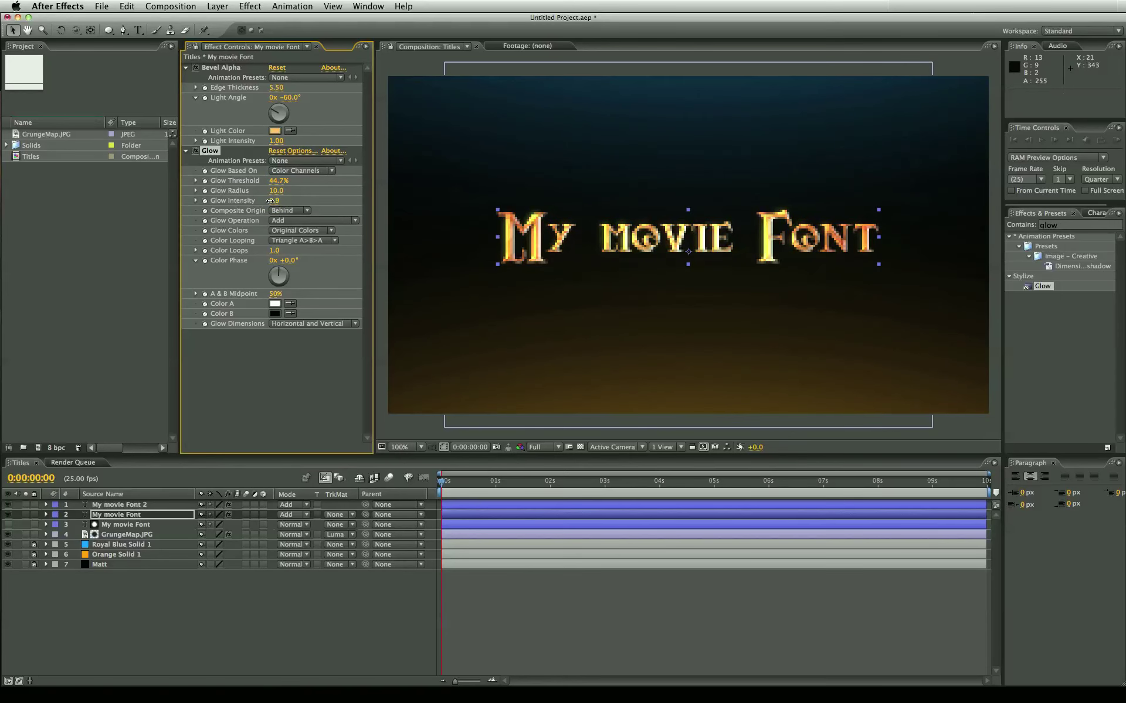
Change the Bevel Alpha light colour on the My movie Font layer to a reddish orange.
click(274, 129)
drag(274, 127, 239, 95)
drag(293, 226, 295, 237)
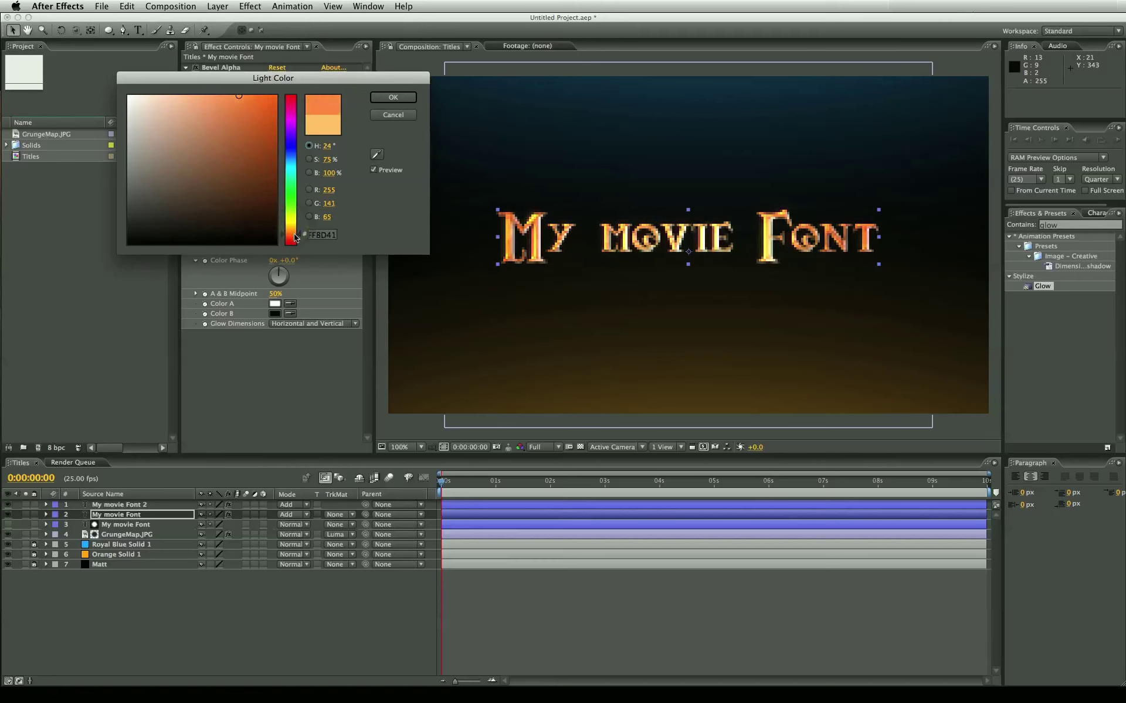
key(Return)
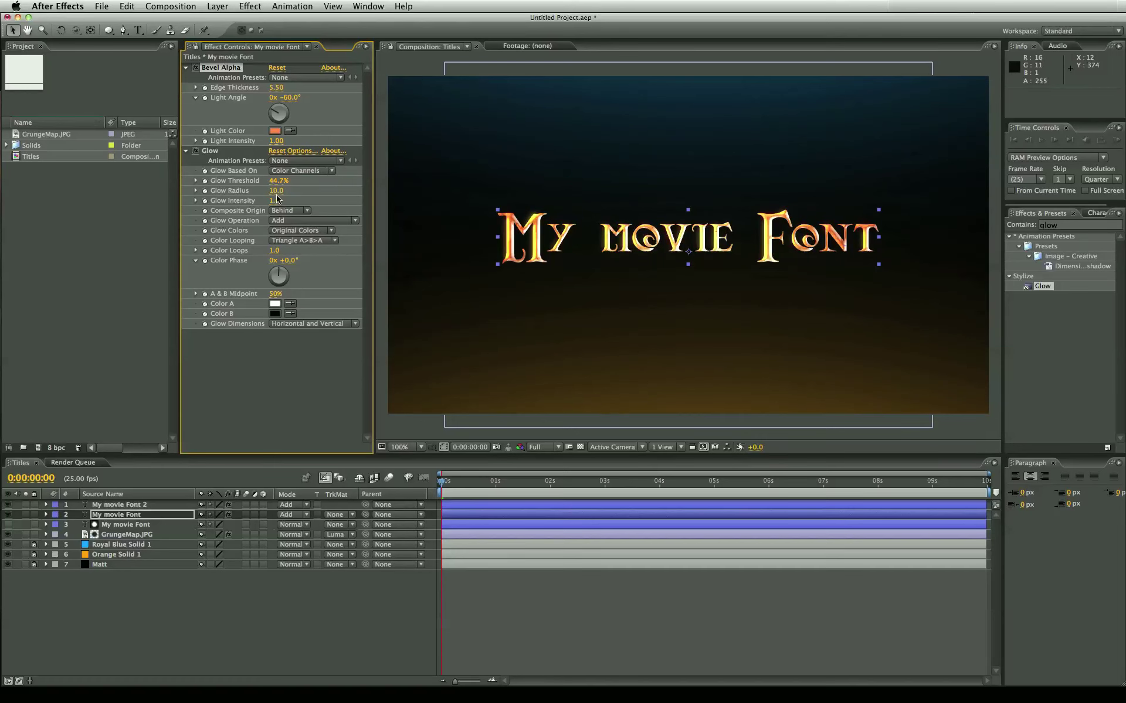
Set the My movie Font layer's glow threshold to 54.5% and its glow intensity to 1.9.
drag(274, 202, 297, 177)
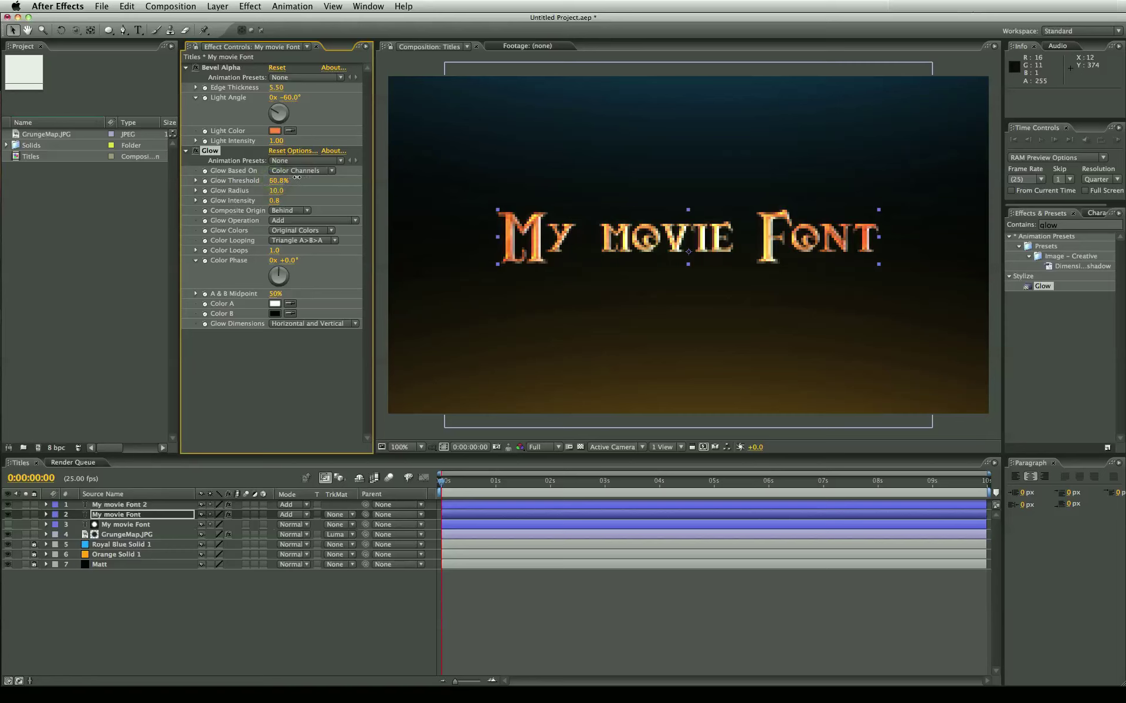
drag(274, 201, 356, 200)
click(610, 601)
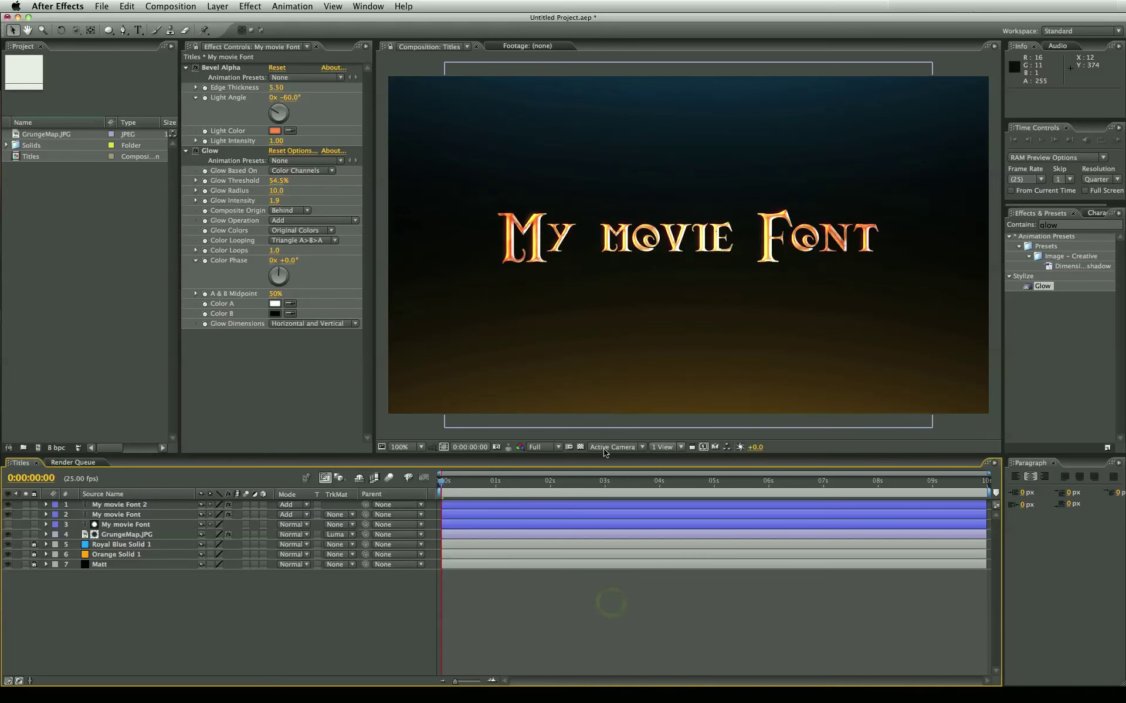
Unlock the orange solid and change its colour to a deeper red-orange.
click(111, 555)
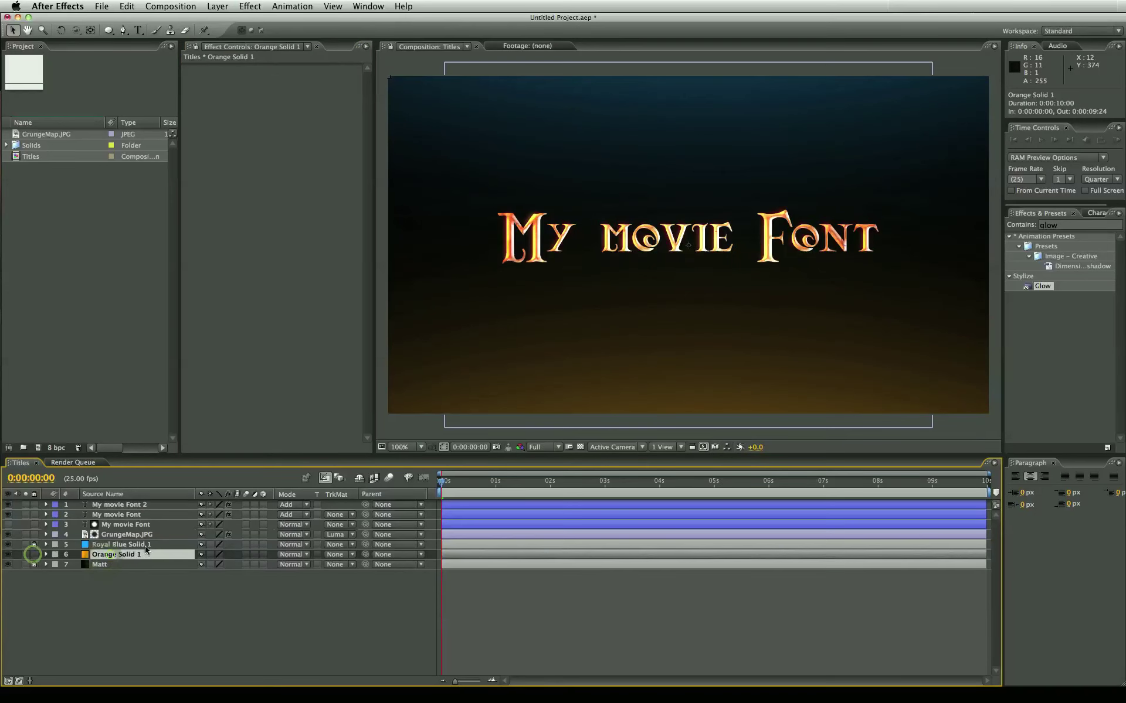
key(super+shift+y)
click(201, 326)
drag(289, 221, 293, 237)
key(Return)
key(Return)
click(606, 603)
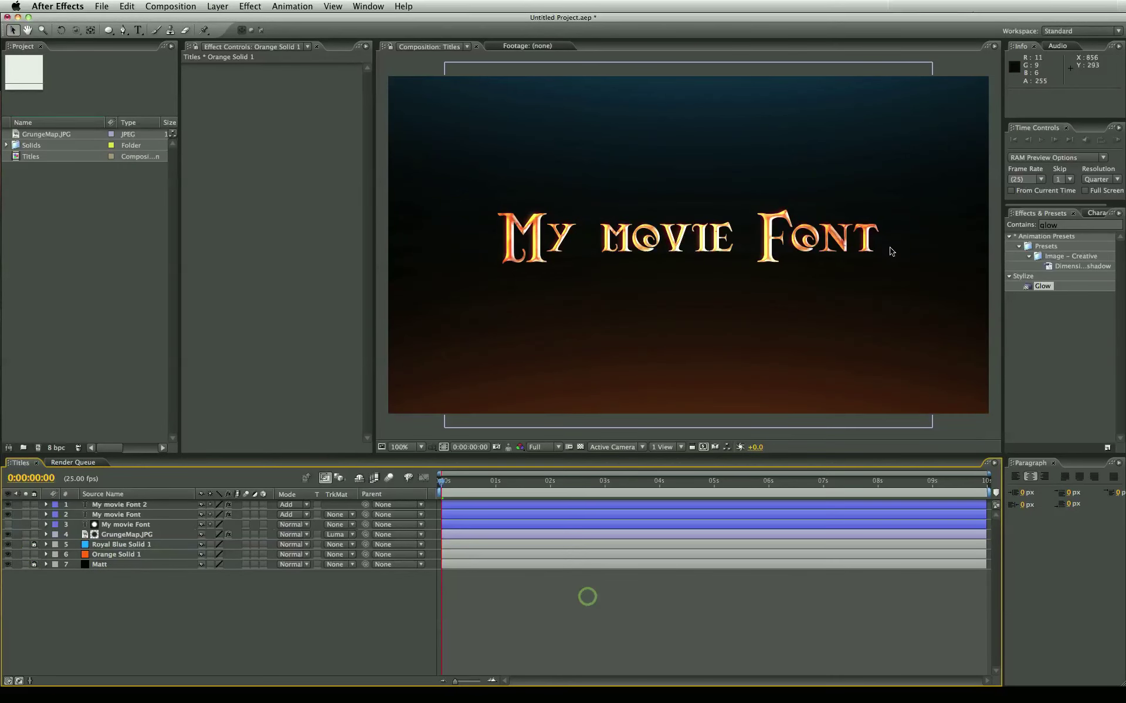
Create an adjustment layer above the text layers and give it the Orange label colour.
click(133, 505)
click(146, 595)
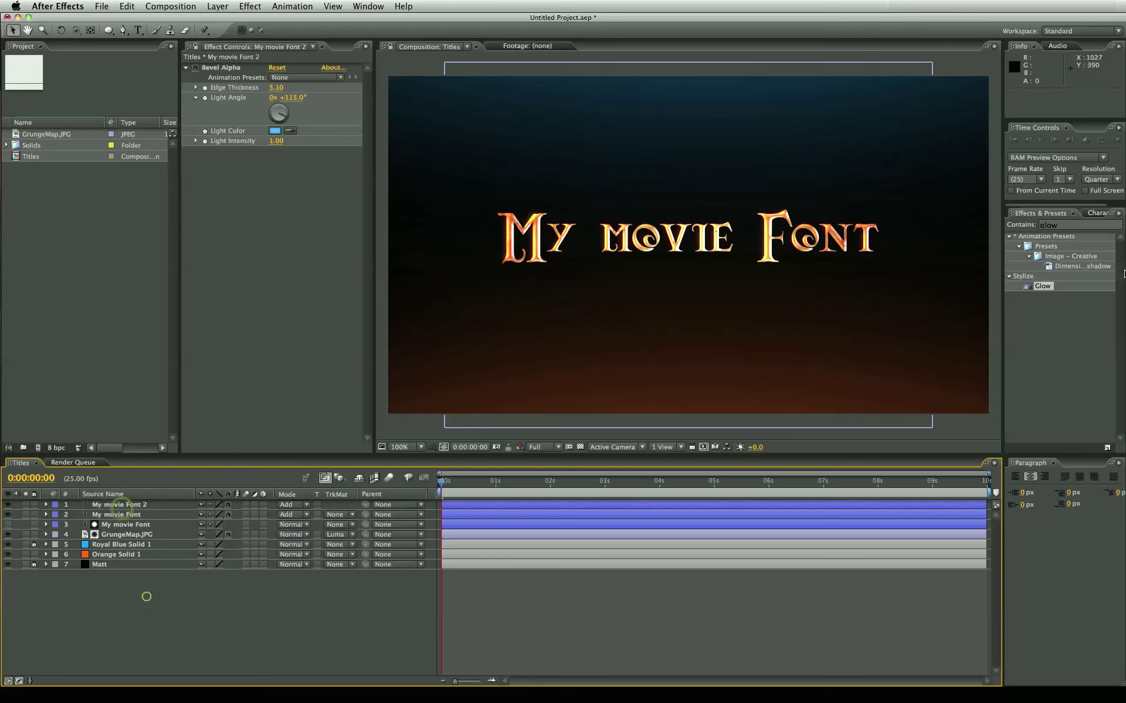
click(215, 6)
mouse_move(220, 22)
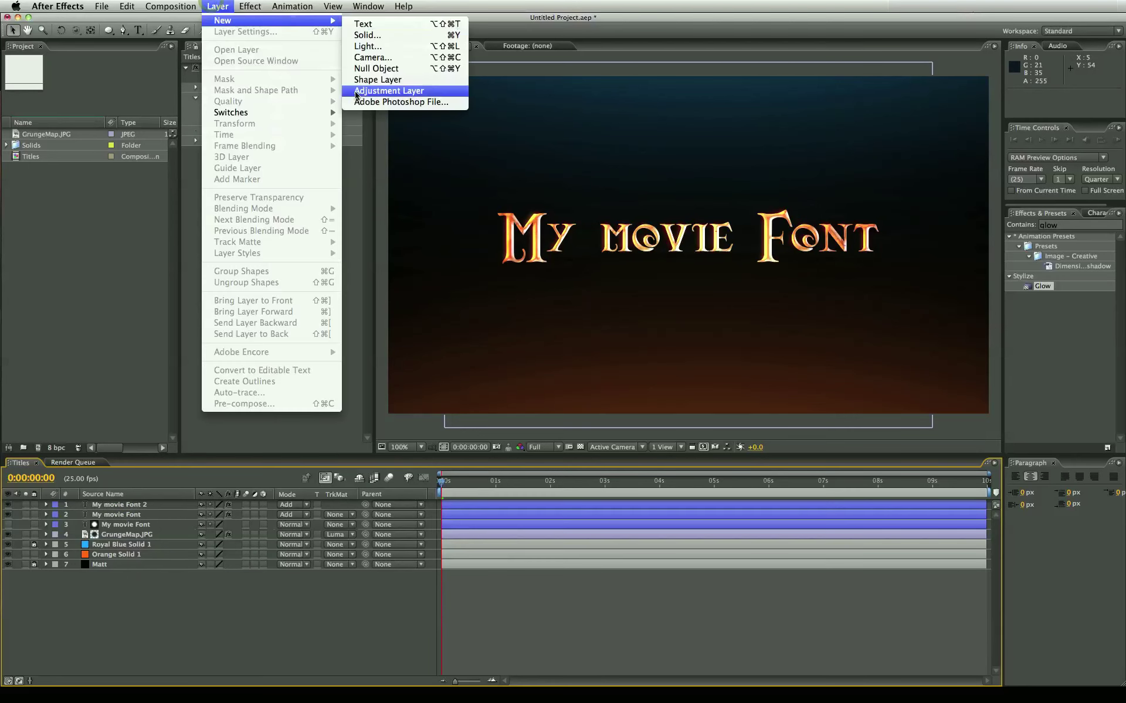
click(387, 93)
click(56, 506)
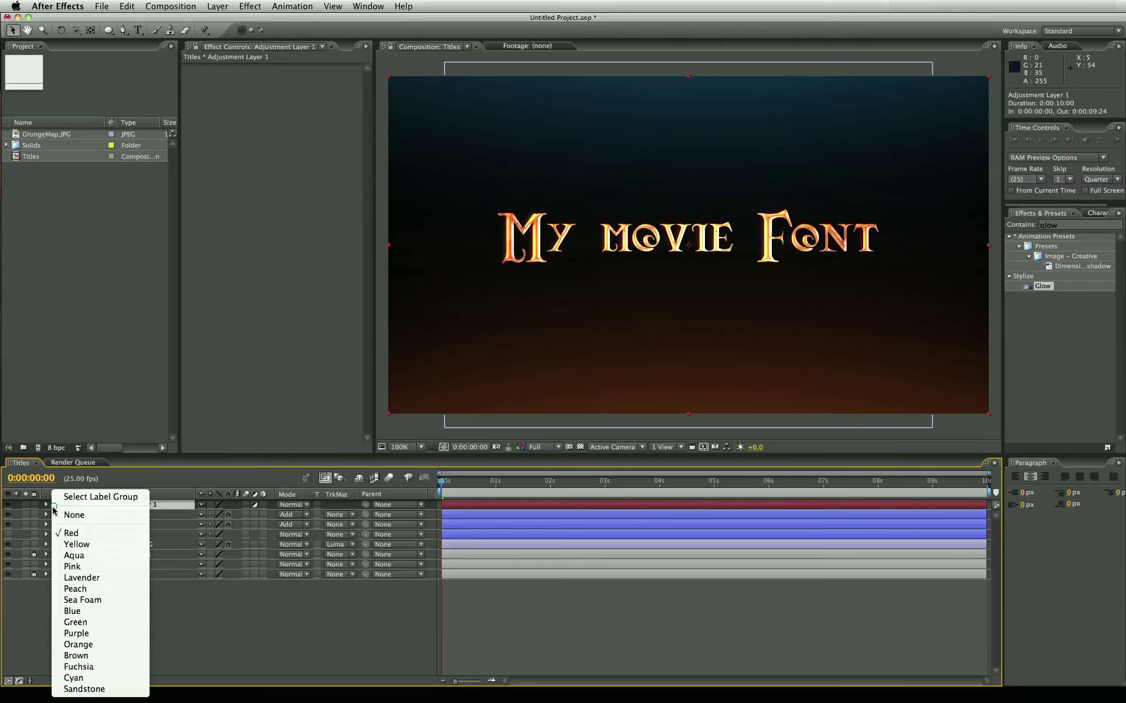
click(91, 645)
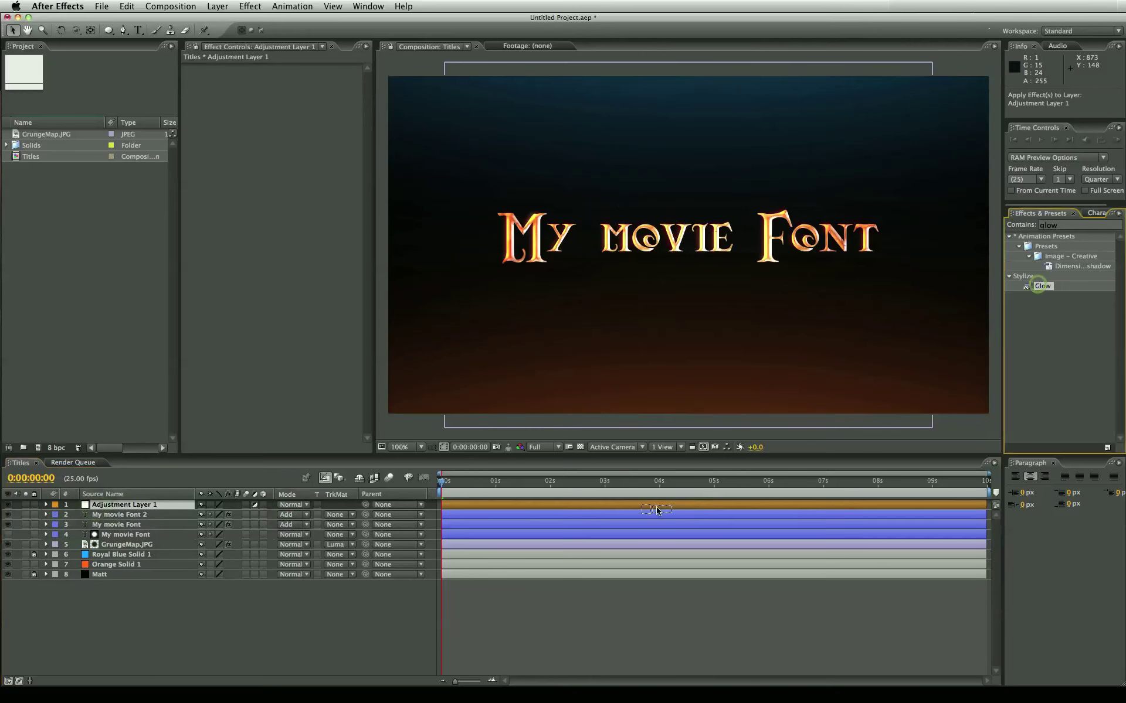
Apply Glow to the adjustment layer with a radius of 40 and Vertical glow dimensions.
double_click(1039, 287)
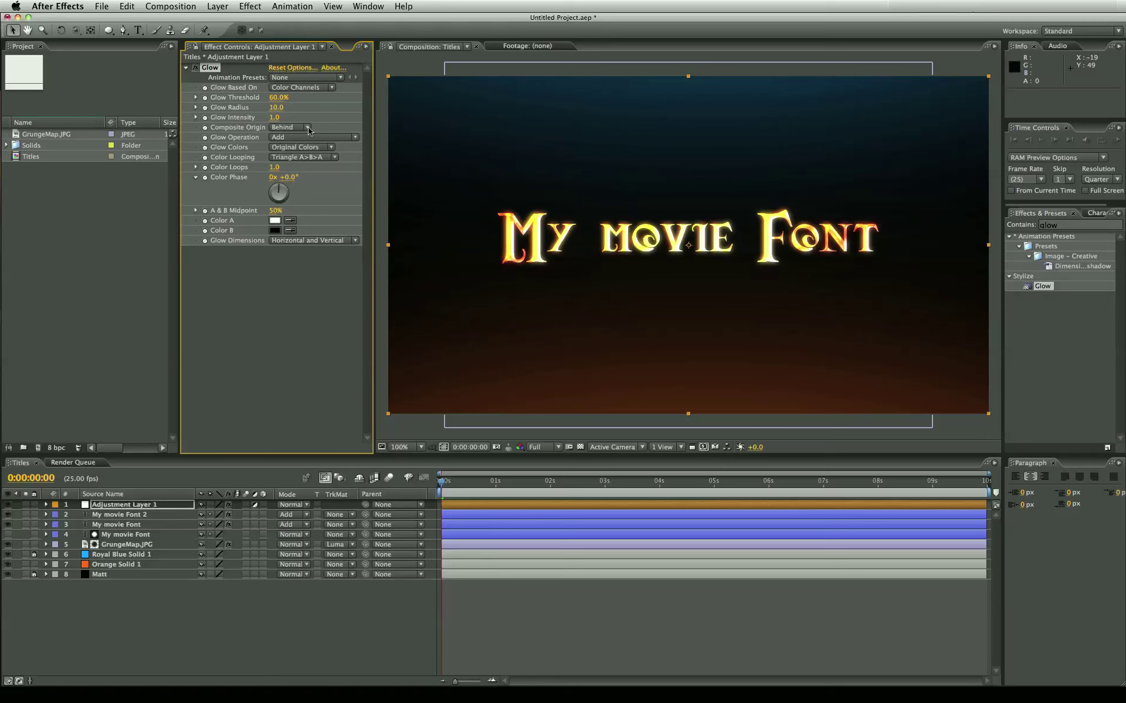
click(316, 246)
click(317, 245)
drag(277, 110, 295, 109)
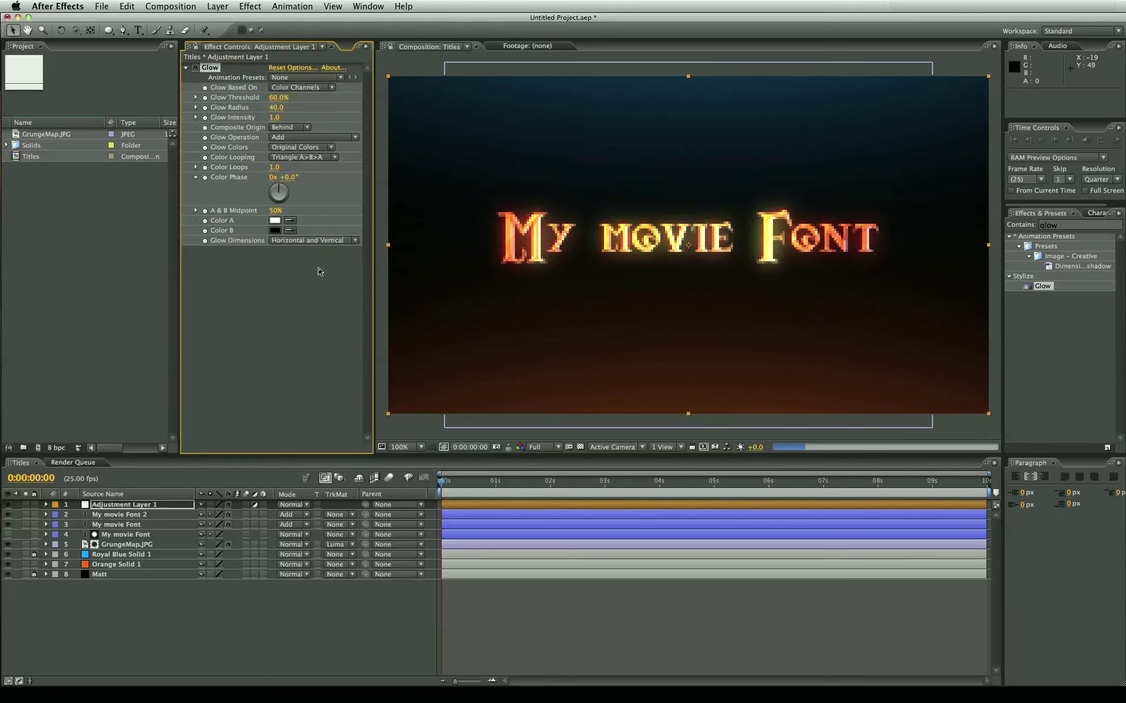
click(314, 241)
click(304, 261)
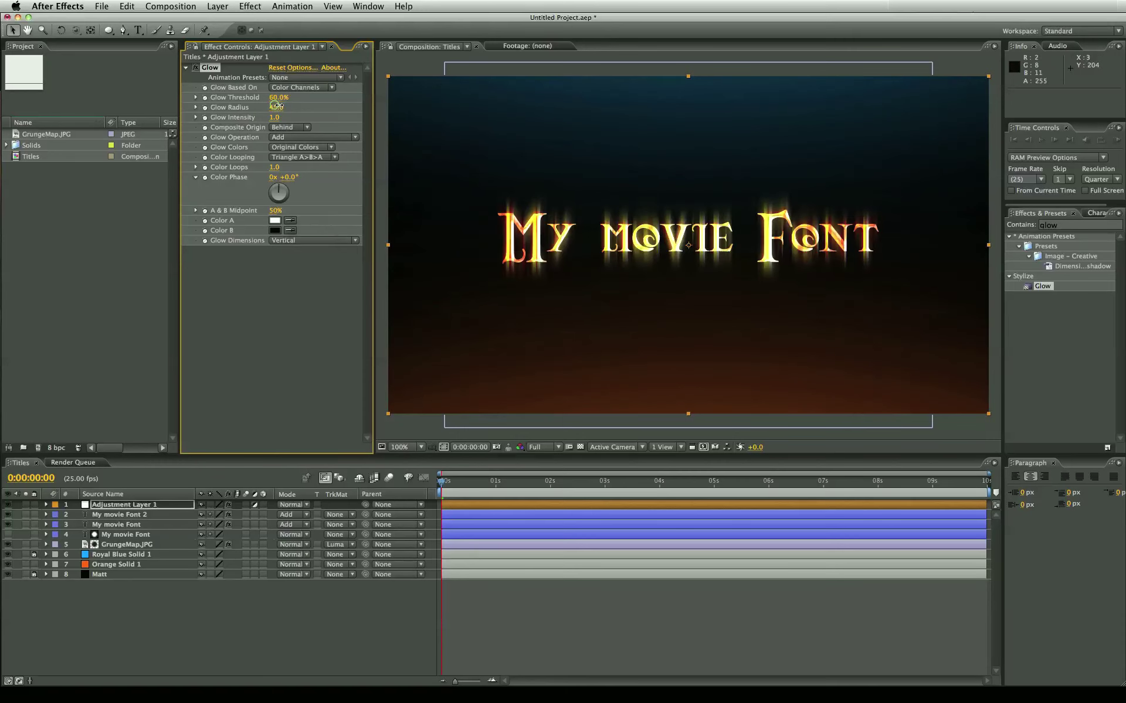
Set the adjustment layer's glow radius to 62, threshold to 81.2% and intensity to 0.2.
drag(277, 106, 285, 101)
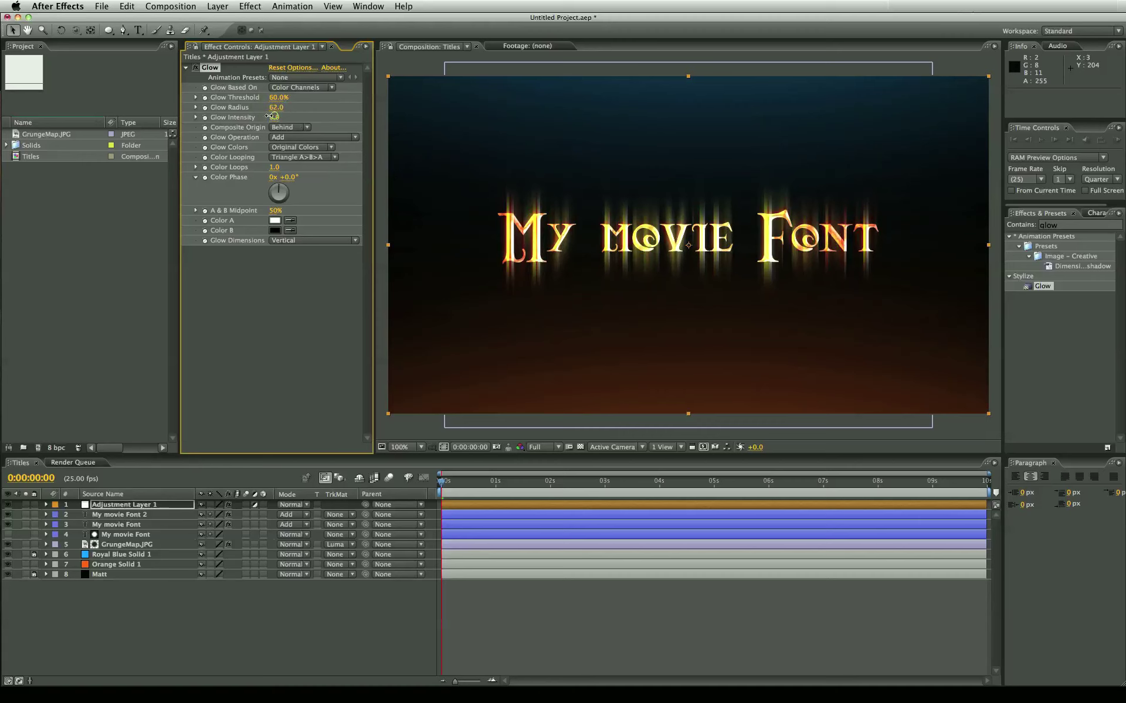
mouse_move(268, 116)
mouse_down()
mouse_move(243, 117)
mouse_move(286, 96)
mouse_move(341, 93)
mouse_move(247, 117)
mouse_up()
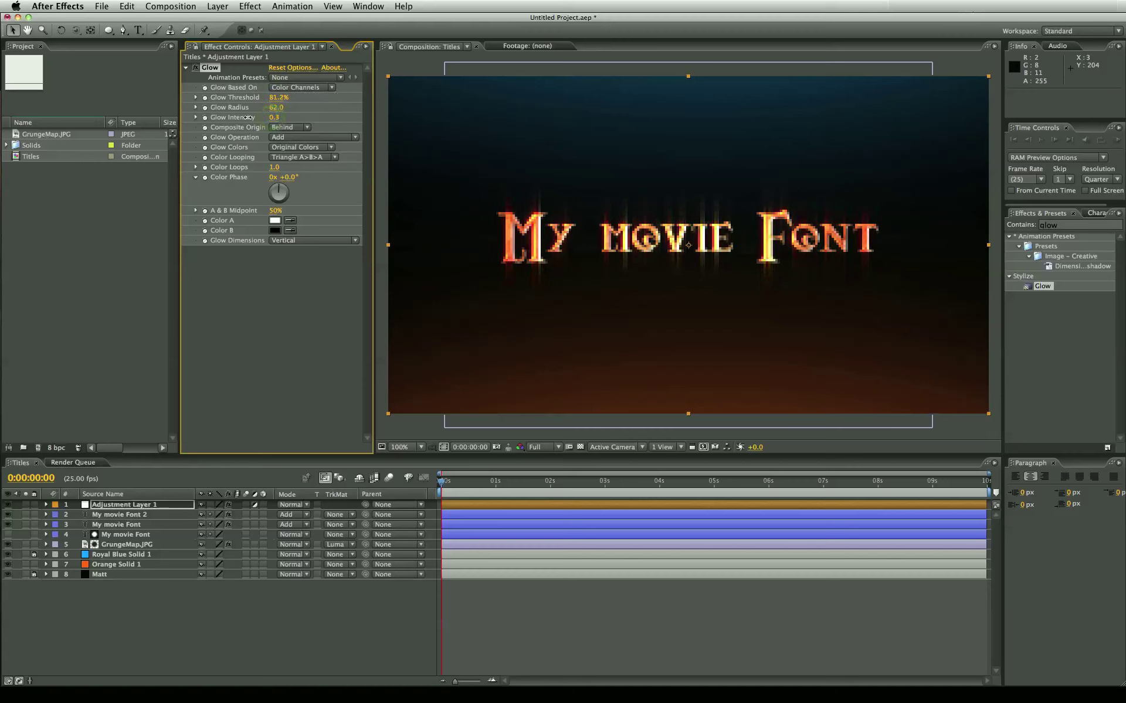
click(627, 593)
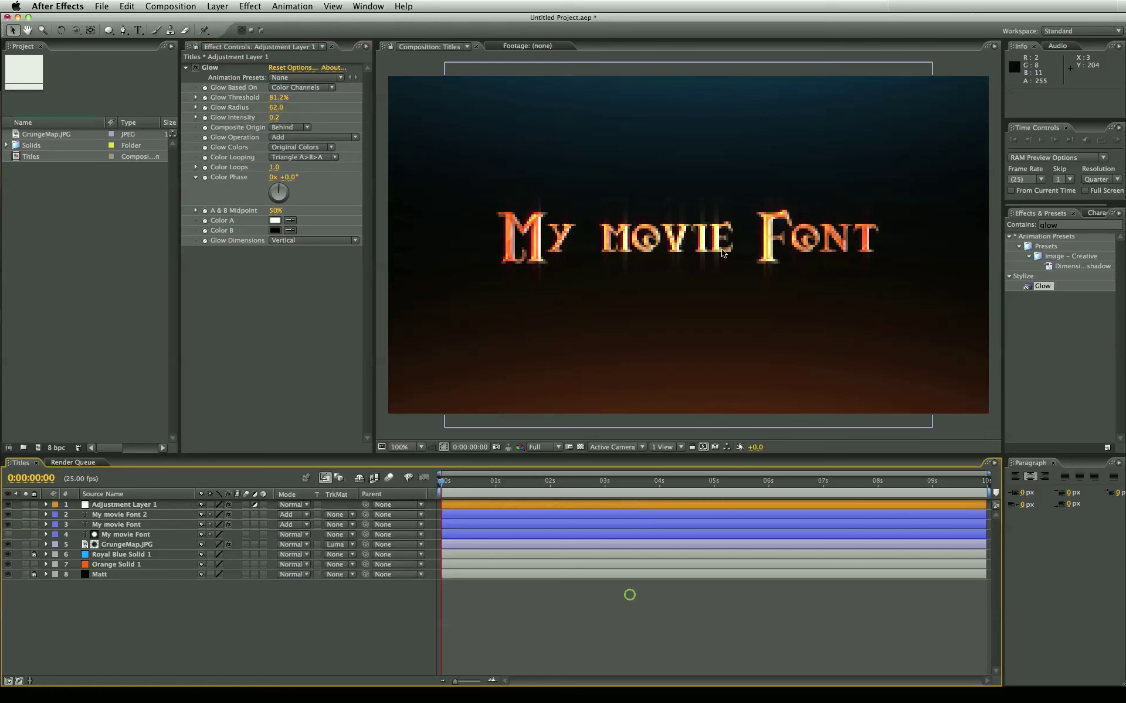
click(613, 645)
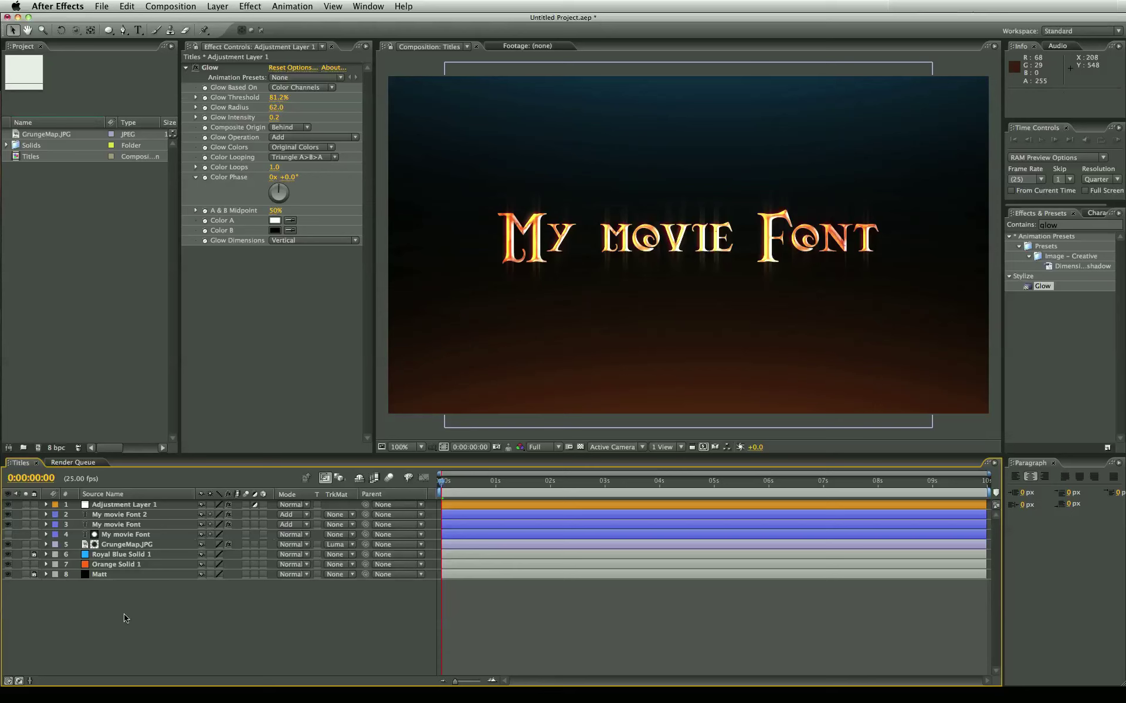
Add another copy of GrungeMap.JPG directly above the royal blue solid and scale it to 36%.
click(128, 544)
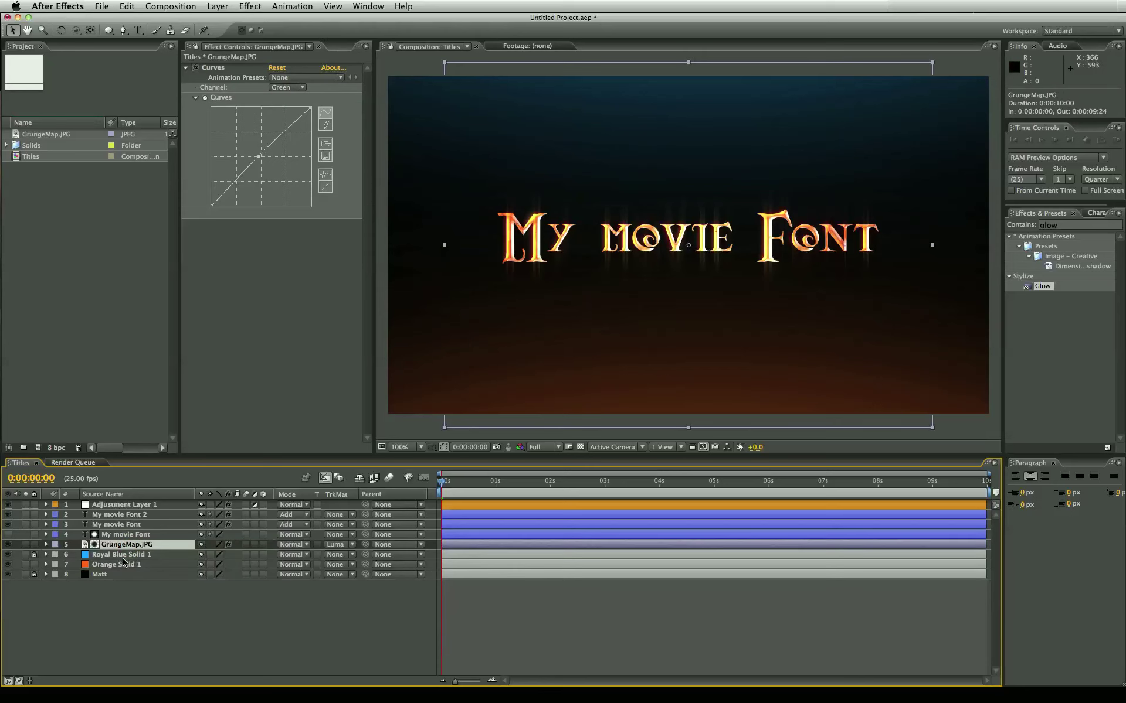
drag(41, 132, 55, 555)
scroll(794, 156, down, 4)
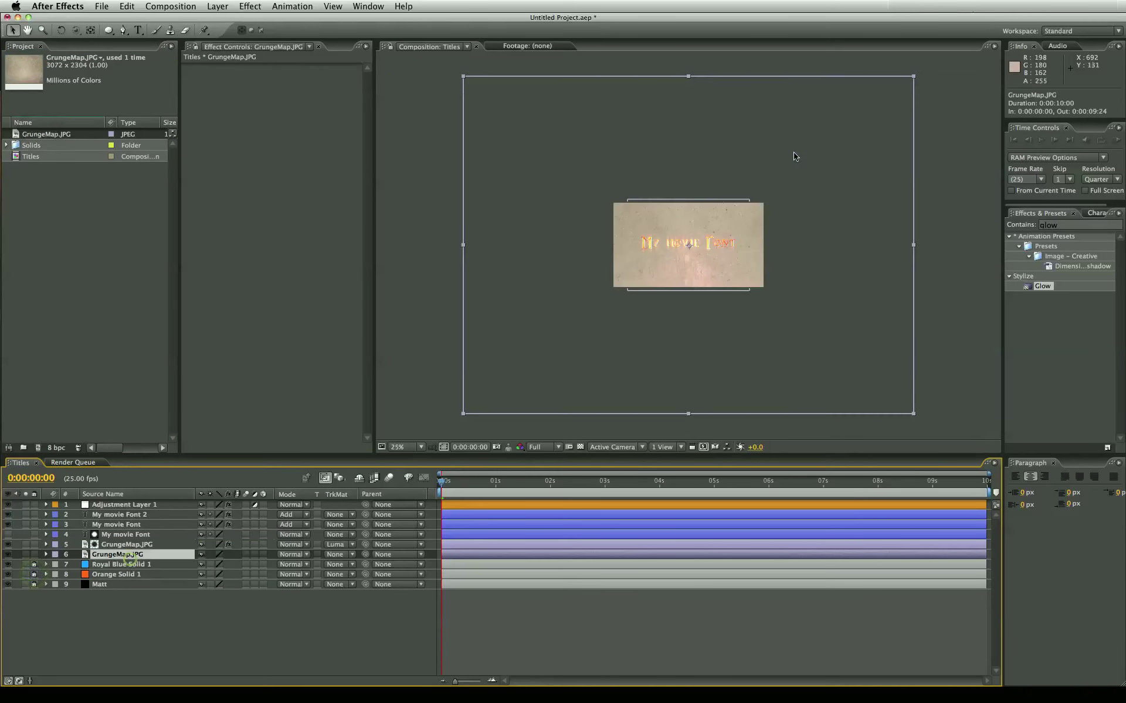
drag(913, 76, 777, 185)
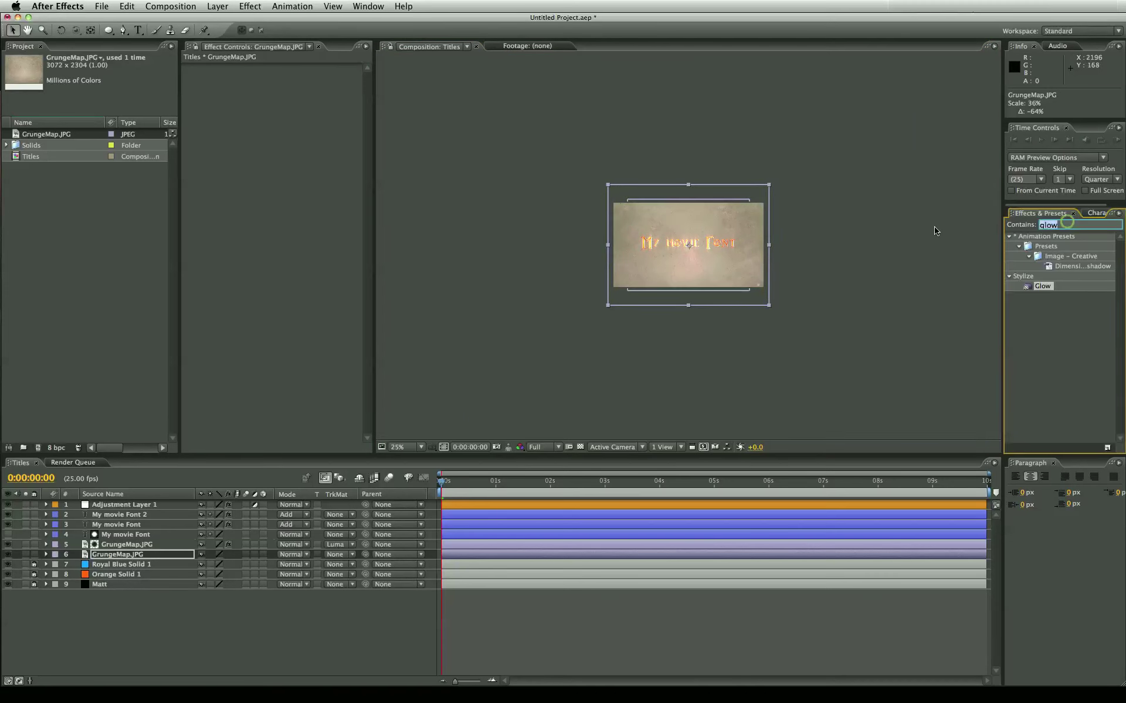
Apply the Curves effect to the GrungeMap.JPG layer above the royal blue solid and set its blending mode to Multiply.
text(curve)
drag(1036, 321, 557, 555)
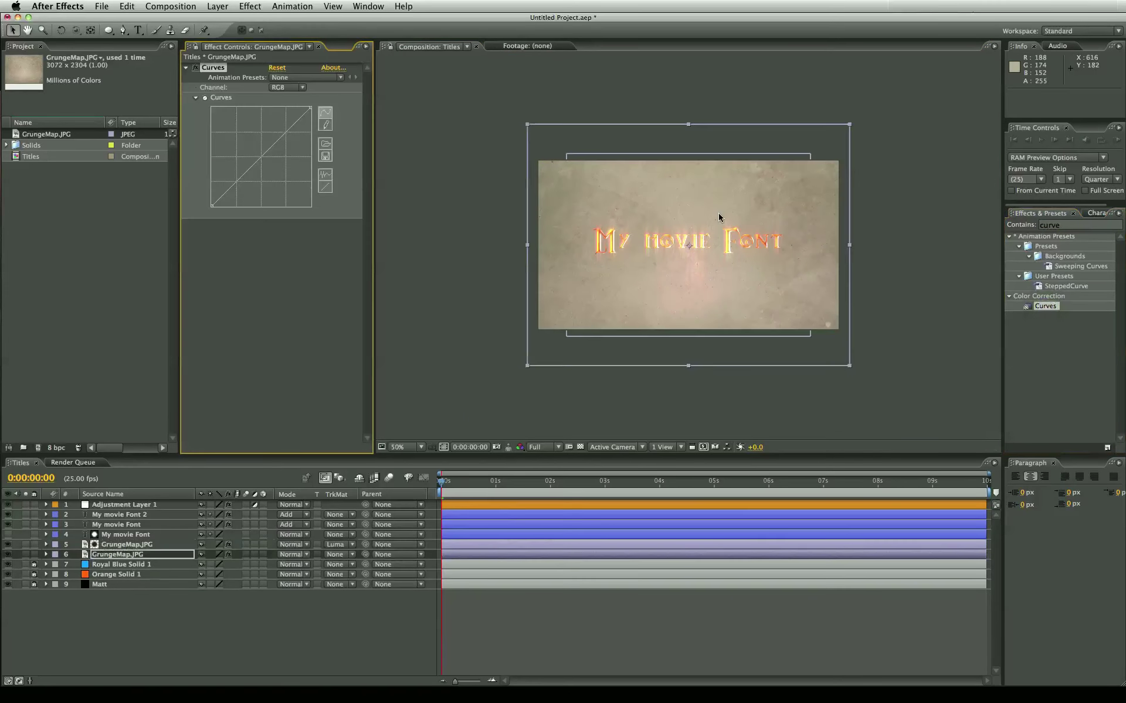
key(slash)
click(293, 557)
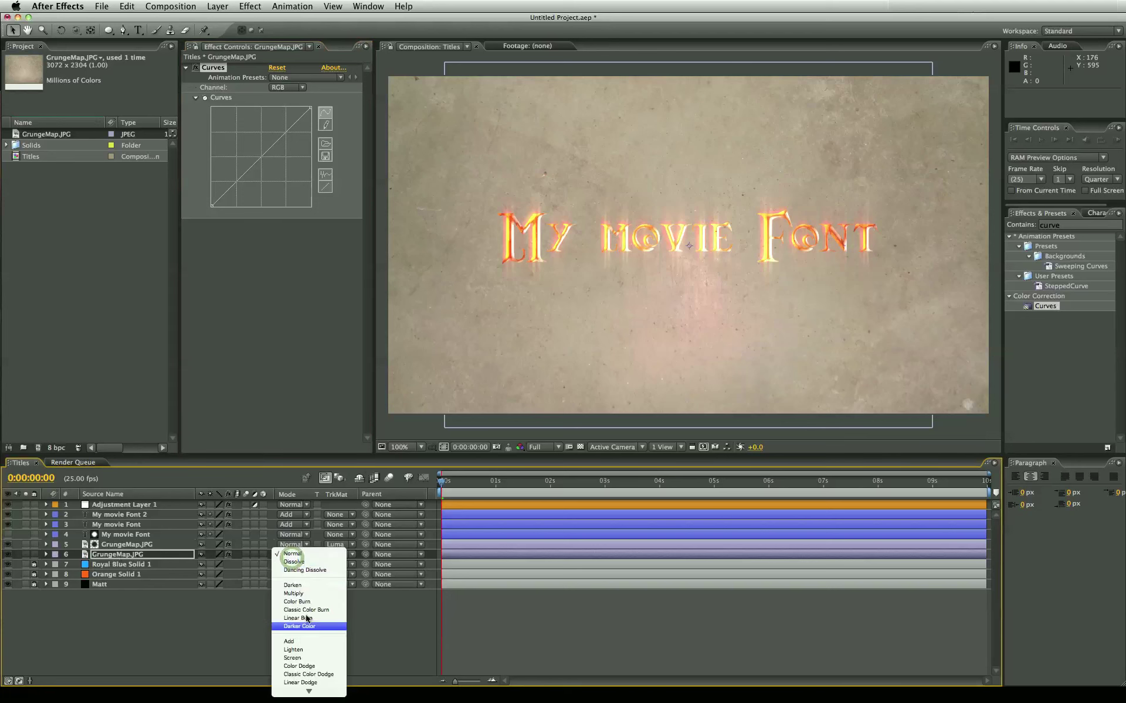
click(299, 596)
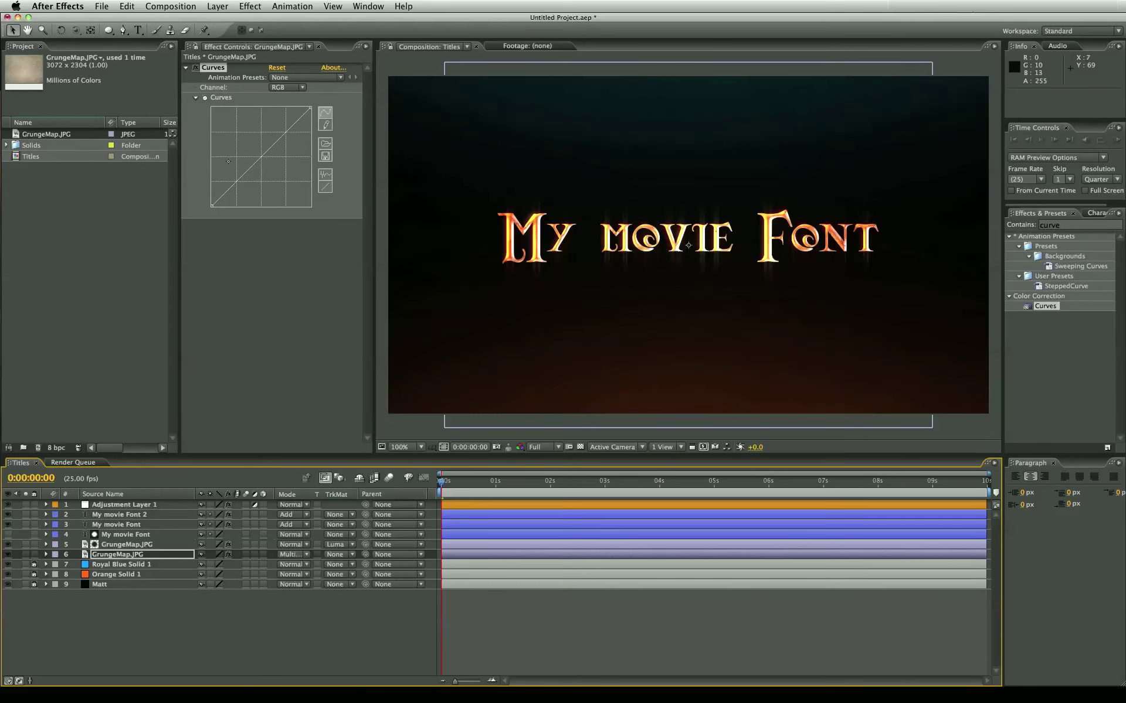
Shape the background grunge layer's RGB curve into a steep S to boost its contrast, and lock that layer.
drag(245, 172, 271, 119)
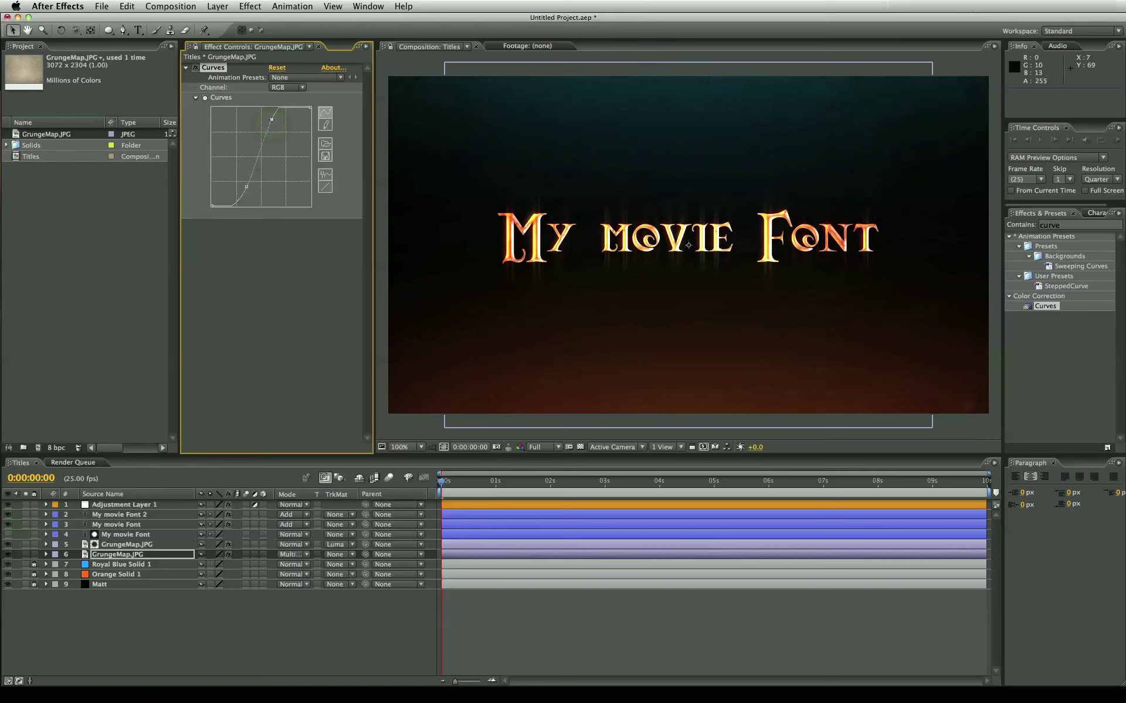
click(589, 620)
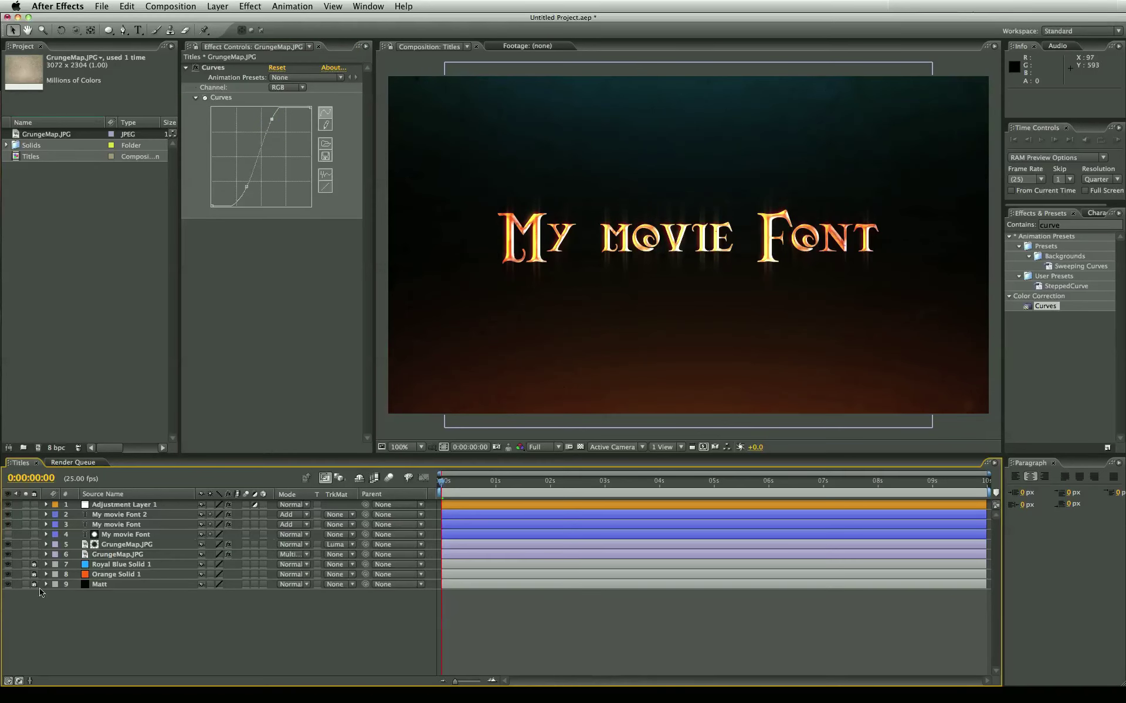
click(35, 555)
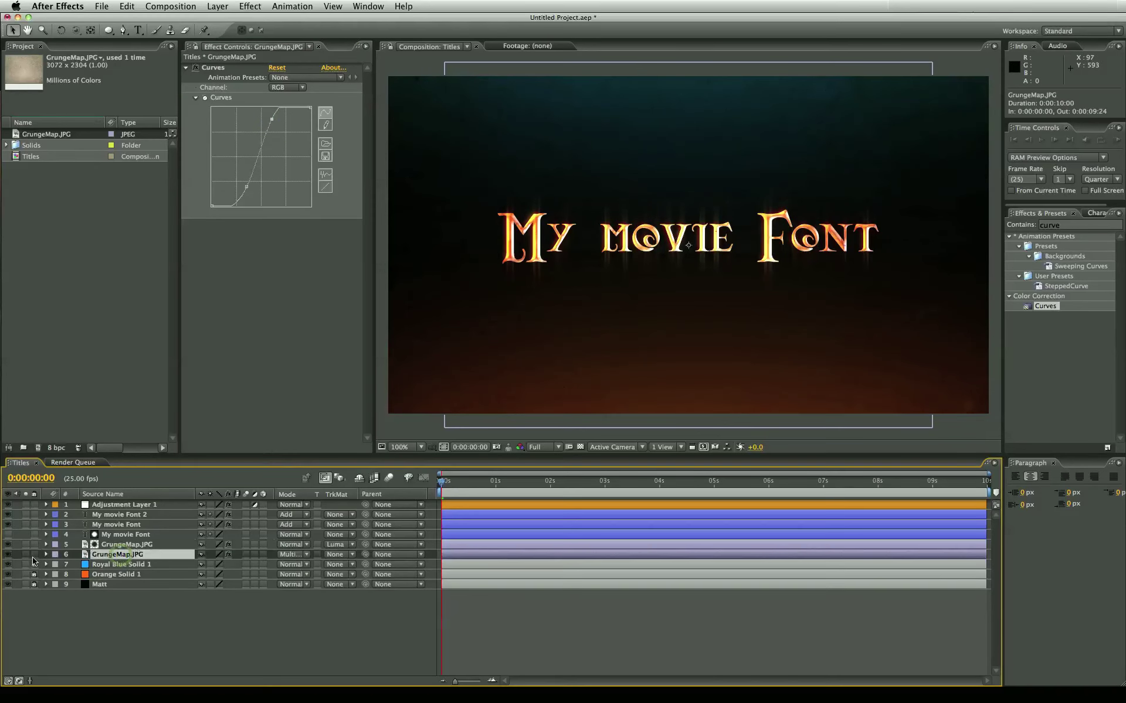